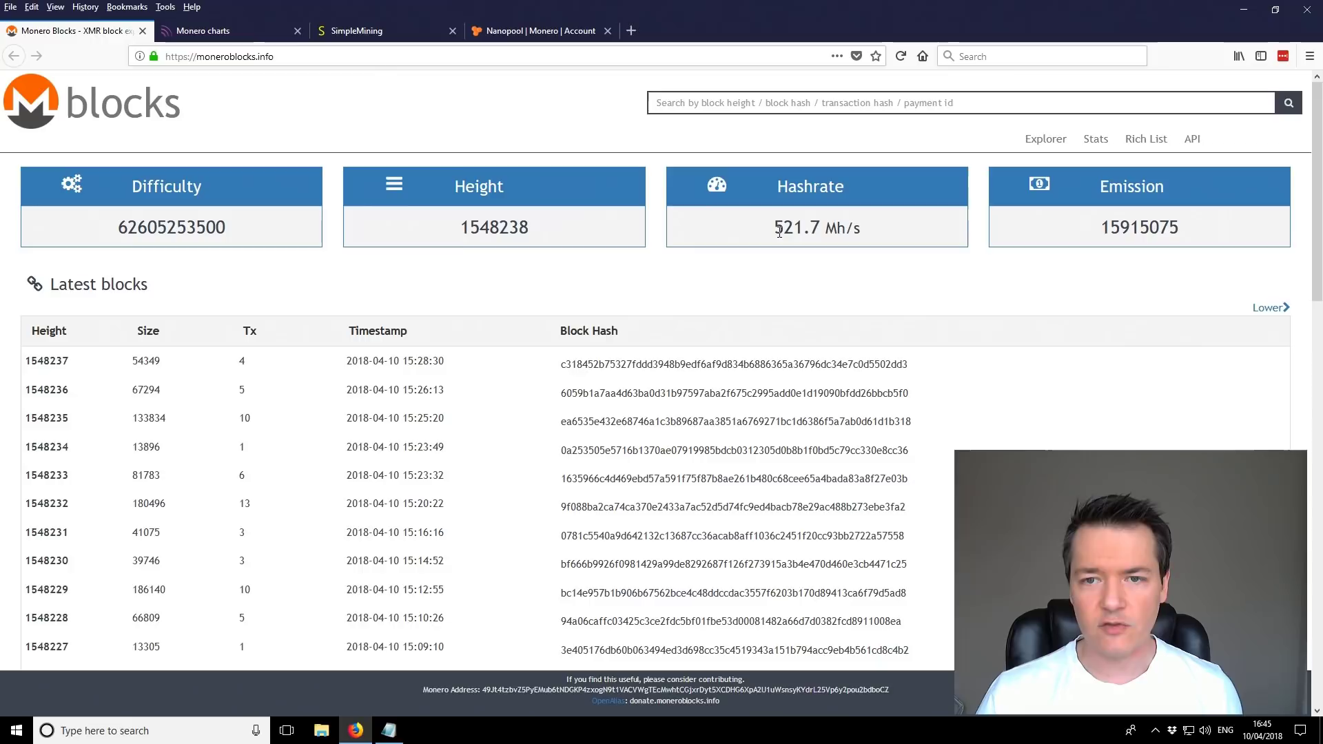
Note Monero's 521.7 Mh/s network hashrate on Monero Blocks, then go to the ChainRadar charts page
{"action": "left_click_drag", "start_coordinate": [776, 232], "coordinate": [801, 230]}
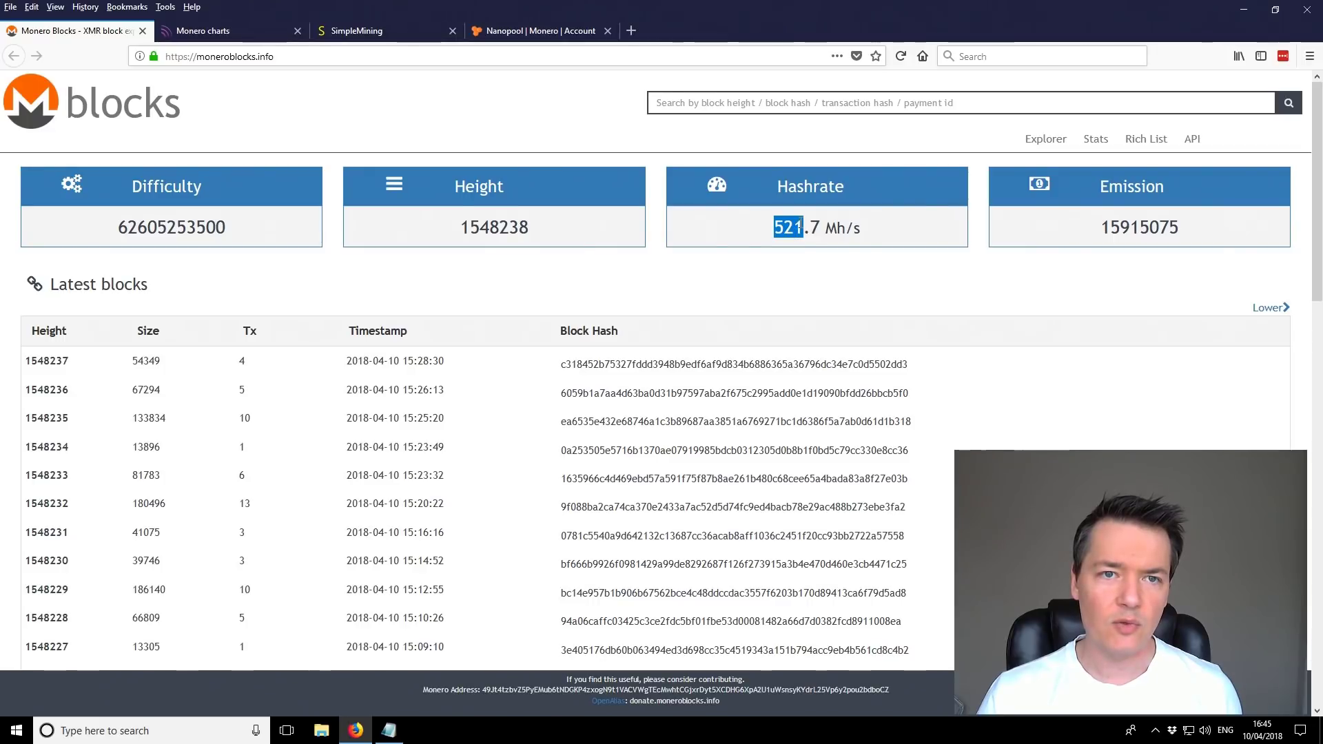
{"action": "left_click", "coordinate": [234, 31]}
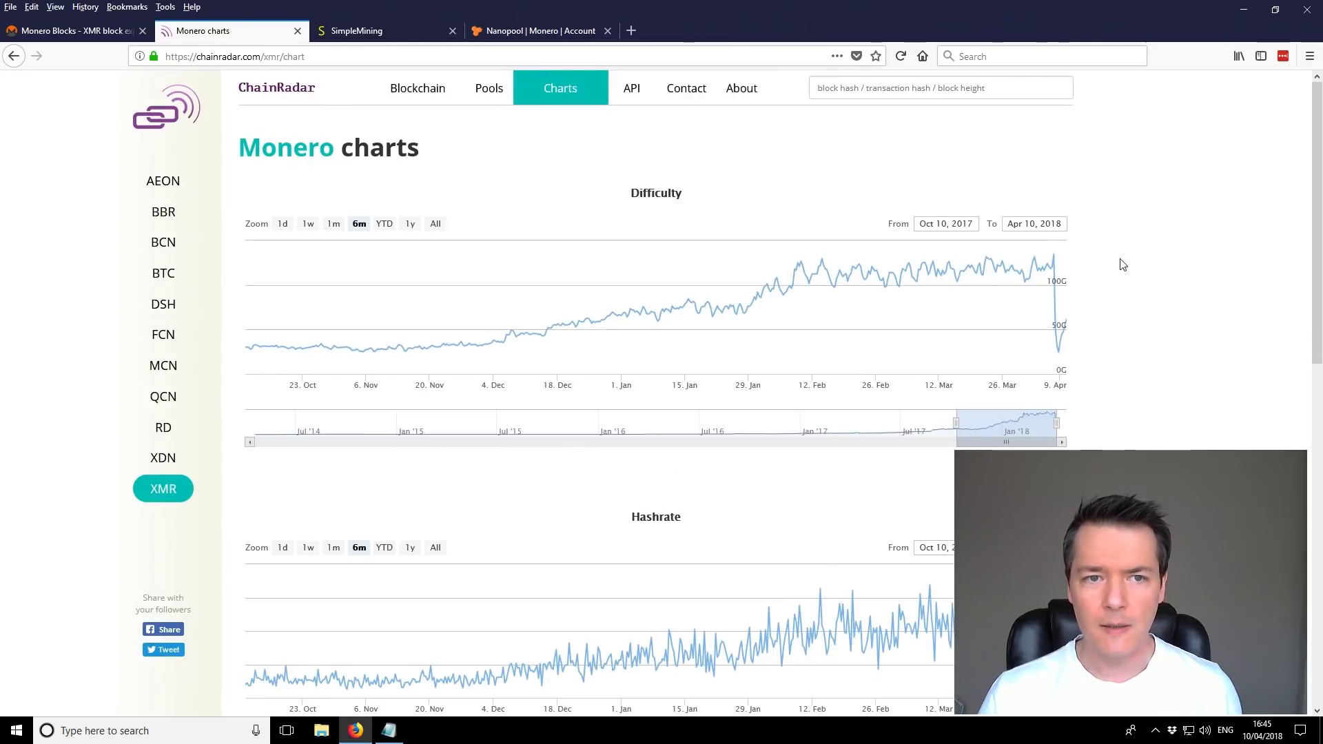
Scroll down to ChainRadar's six-month Monero hashrate chart, latest reading near 672.9 MH/s
{"action": "scroll", "coordinate": [1029, 239], "scroll_direction": "down", "scroll_amount": 2}
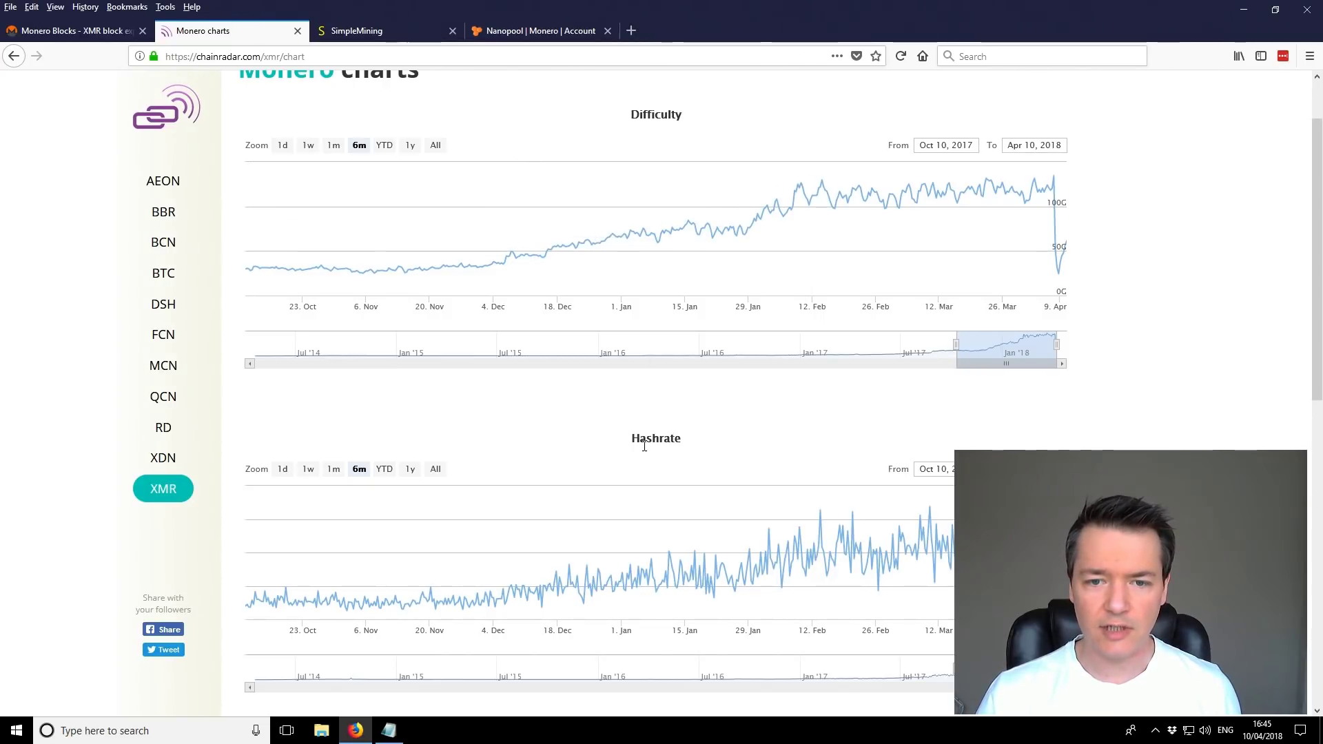
{"action": "scroll", "coordinate": [644, 438], "scroll_direction": "down", "scroll_amount": 4}
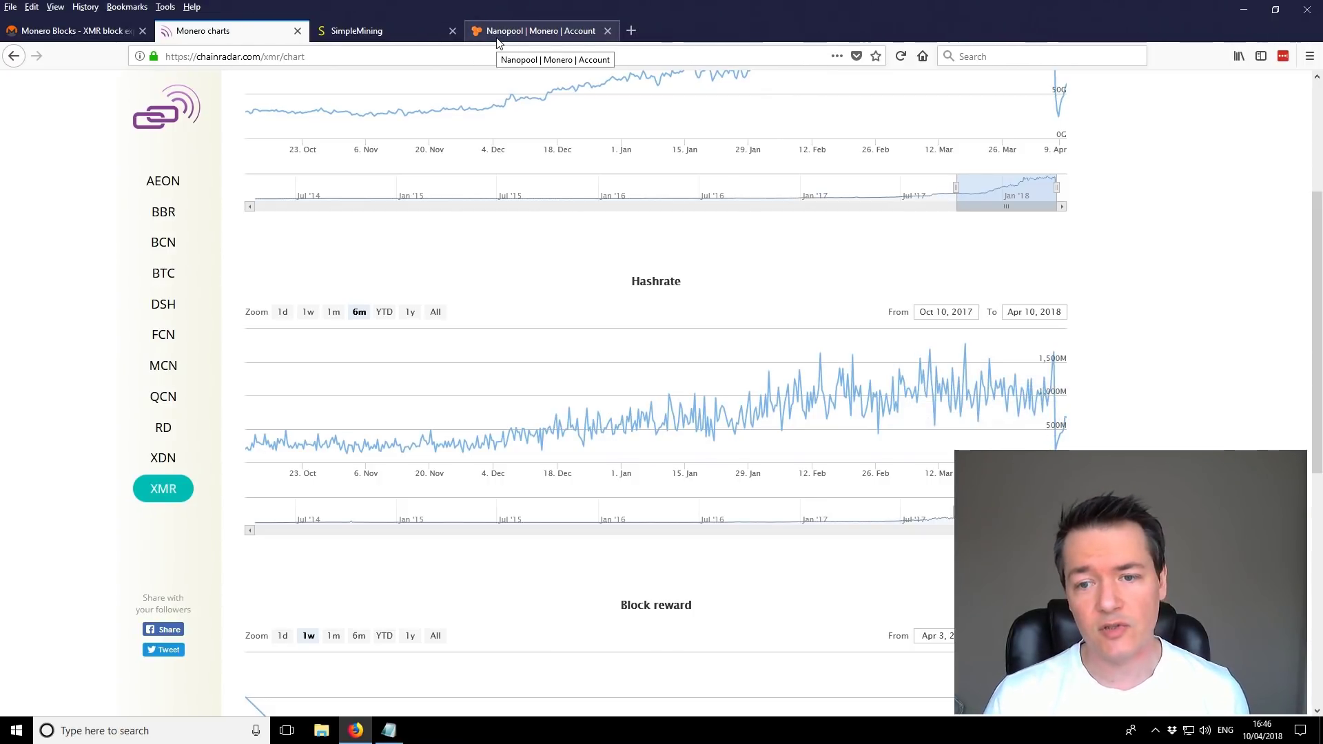
Back in SimpleMining's rig list, review the rigs and tick then untick MiningSky
{"action": "left_click", "coordinate": [378, 36]}
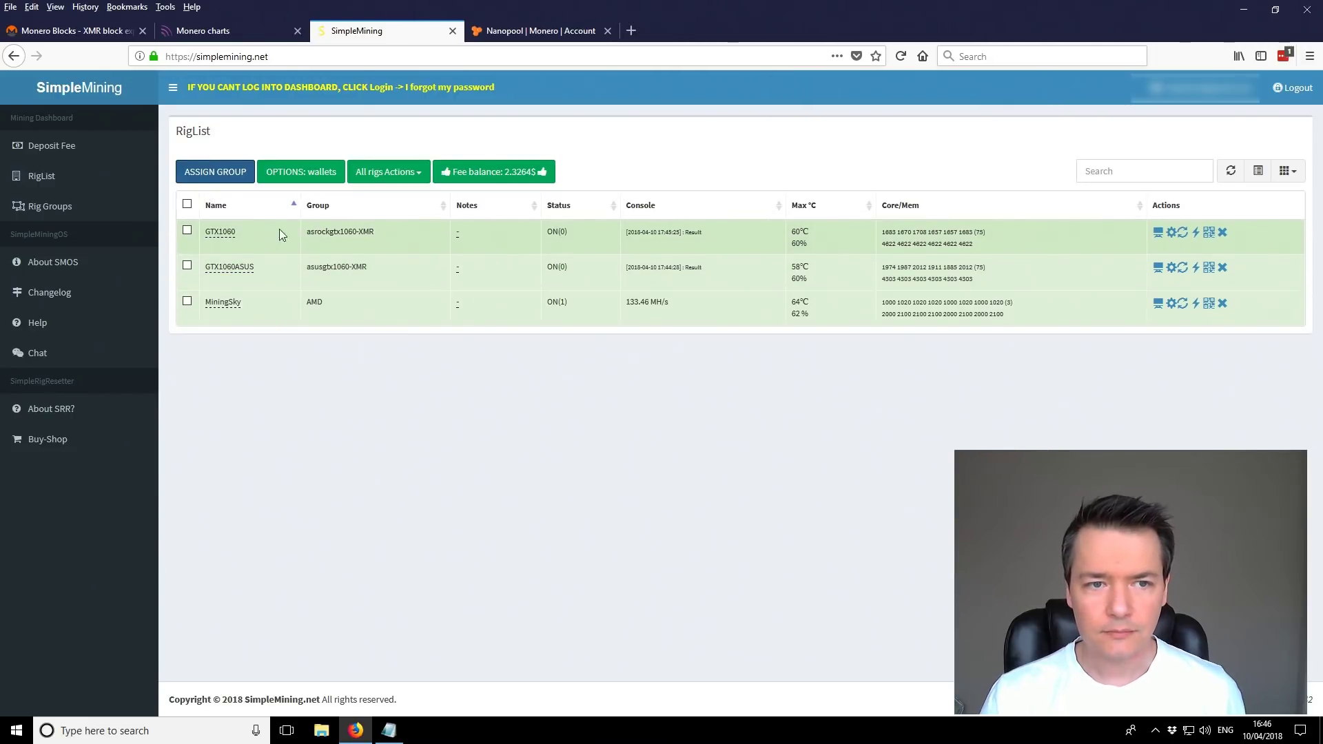
{"action": "mouse_move", "coordinate": [214, 238]}
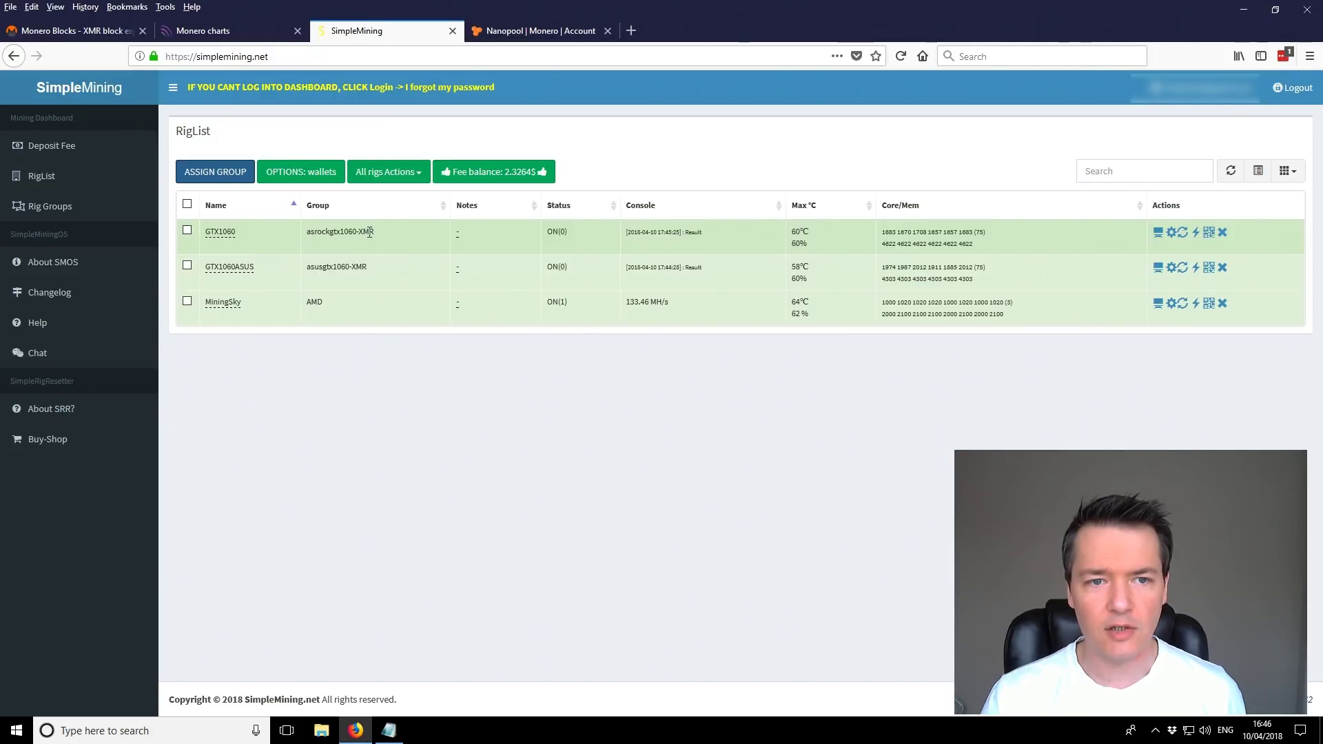
{"action": "mouse_move", "coordinate": [217, 312]}
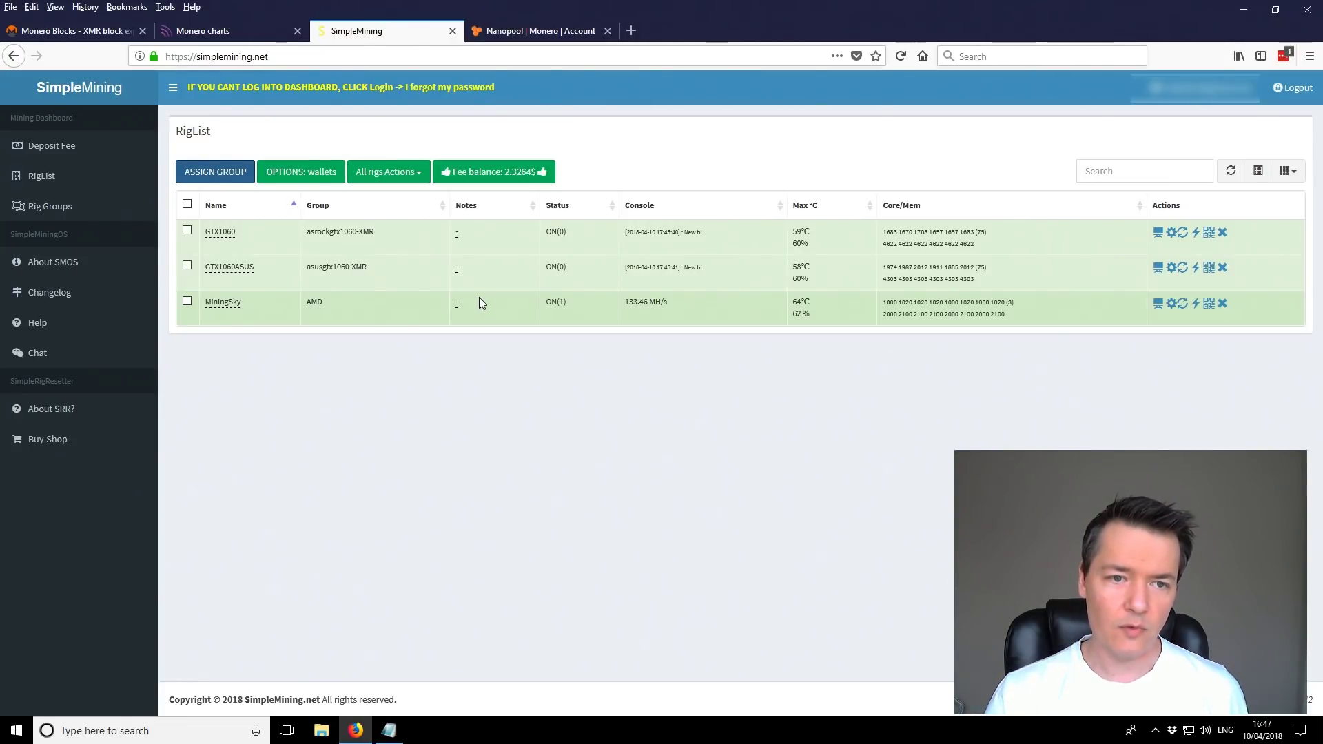
{"action": "left_click", "coordinate": [187, 302]}
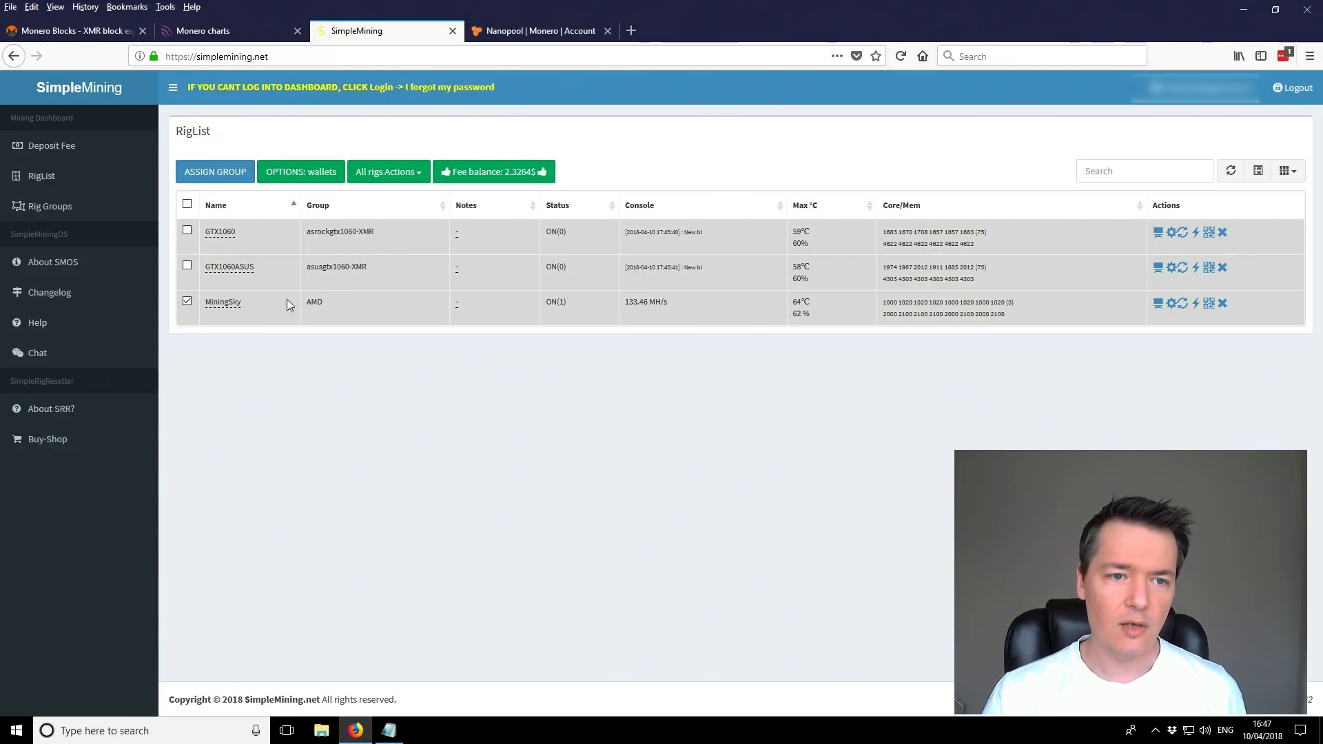
{"action": "left_click", "coordinate": [186, 301]}
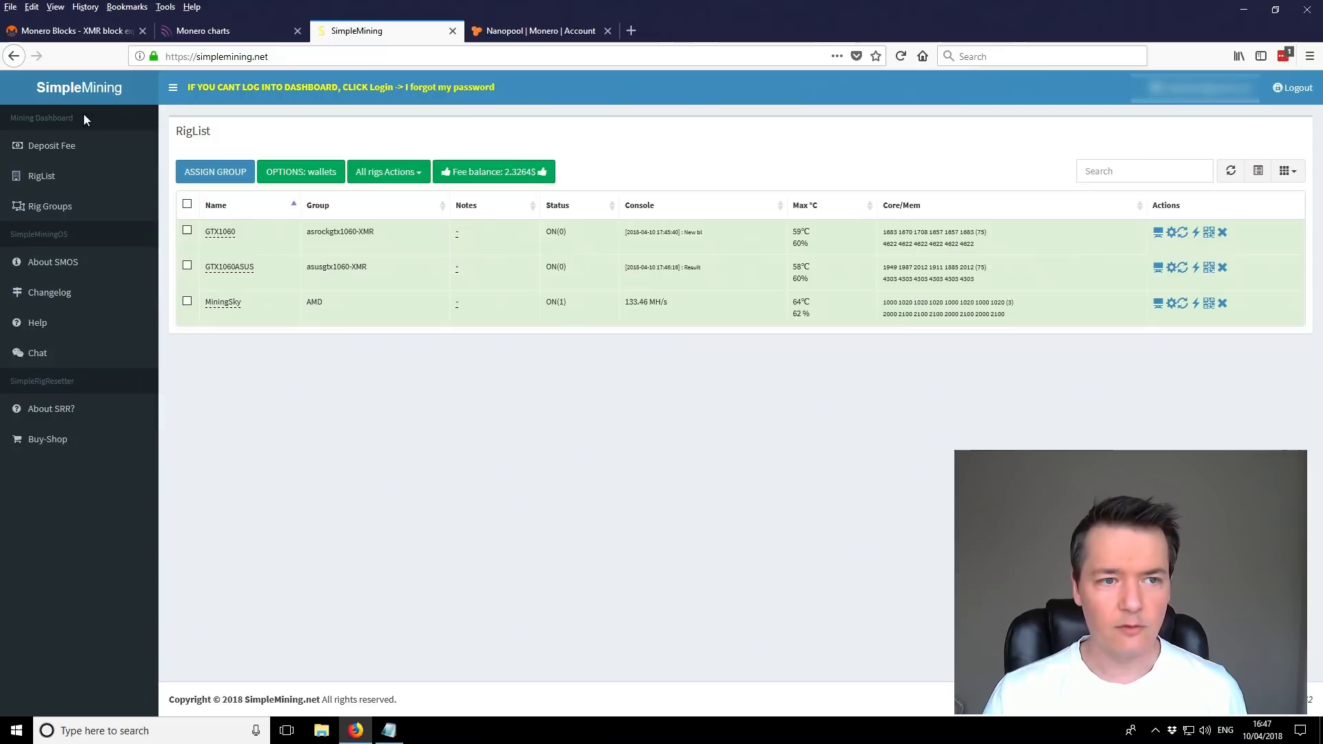
Add a new rig group using the xmr-stak-v2.4.2-cuda8 Monero7 miner
{"action": "left_click", "coordinate": [44, 208]}
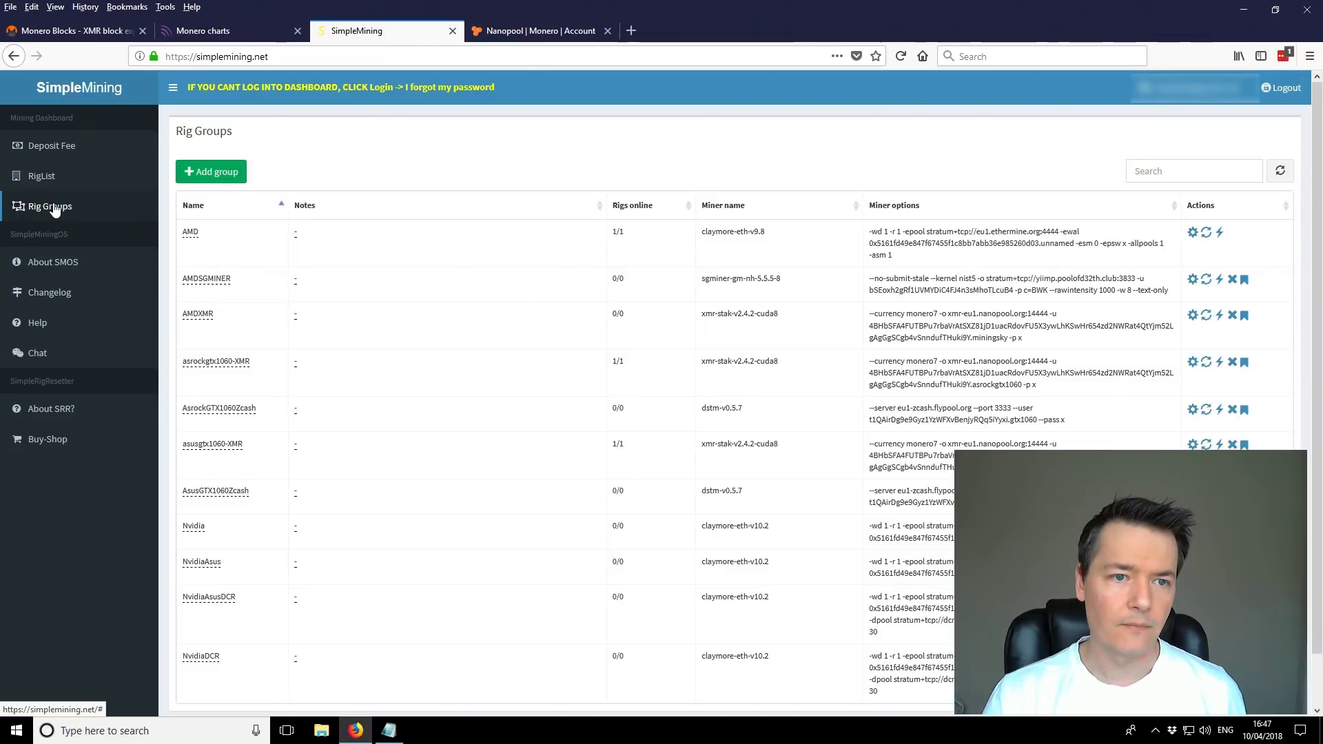
{"action": "left_click", "coordinate": [218, 173]}
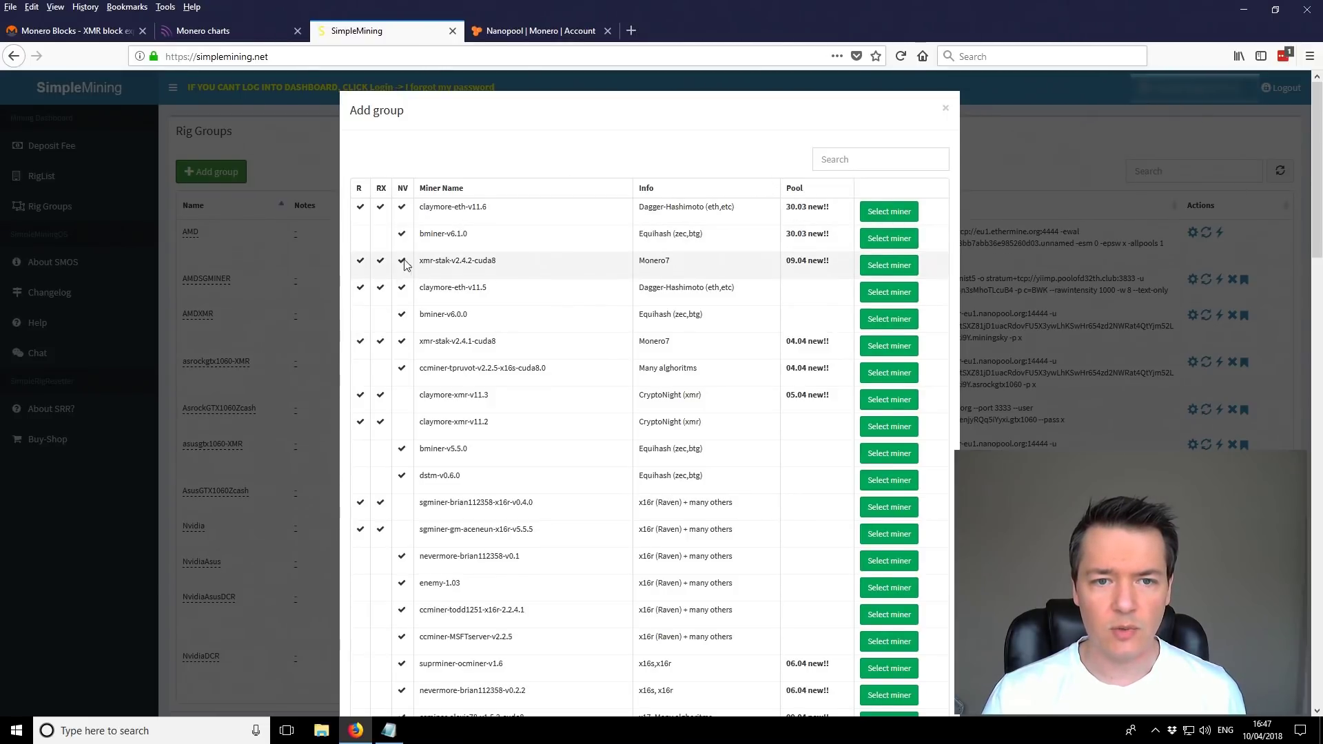
{"action": "left_click_drag", "start_coordinate": [419, 261], "coordinate": [508, 266]}
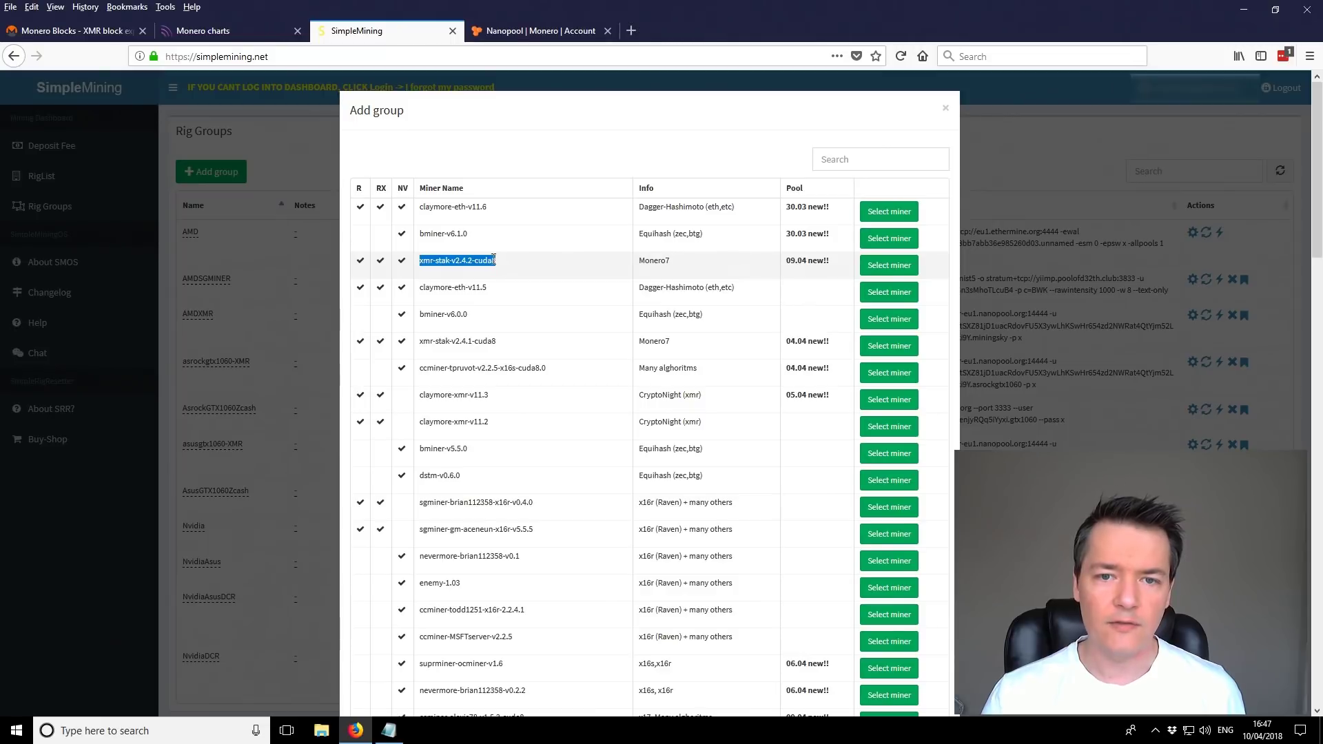
{"action": "left_click_drag", "start_coordinate": [640, 261], "coordinate": [665, 261]}
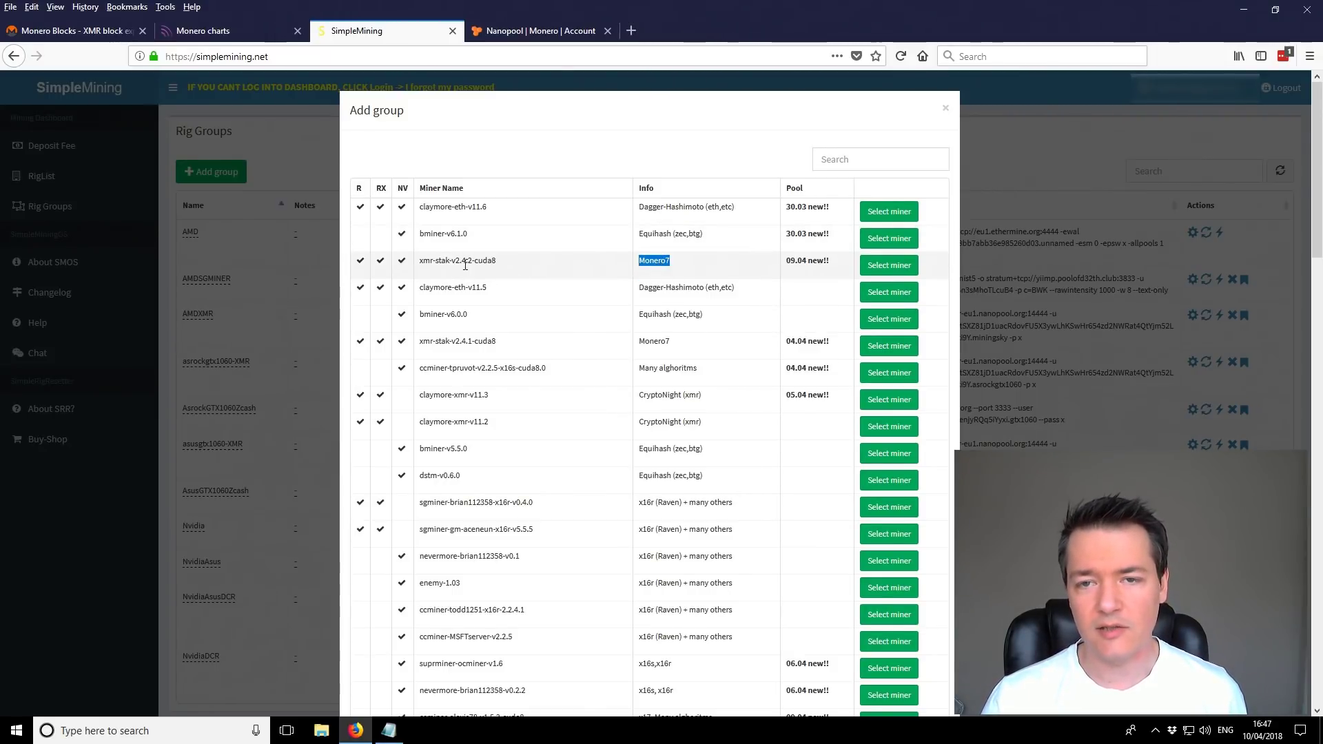
{"action": "left_click", "coordinate": [872, 267]}
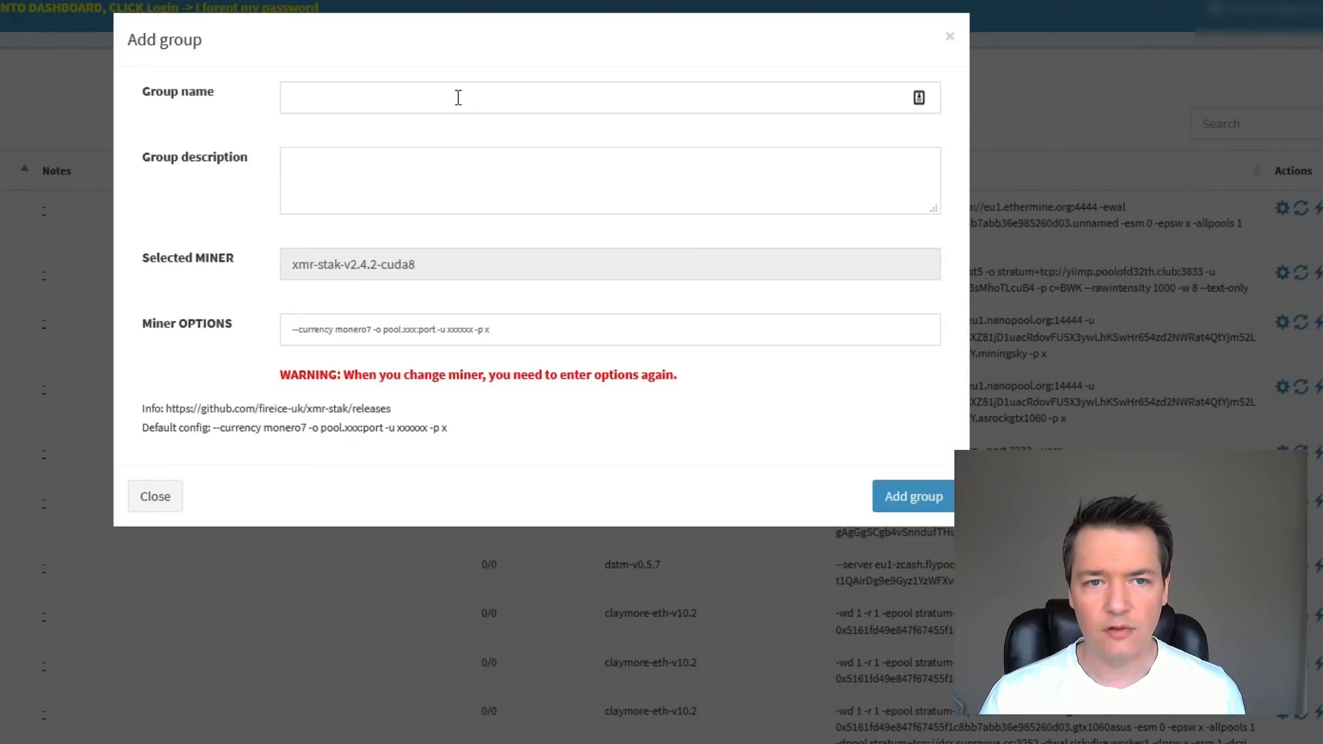
Enter XMR-DEMO as the group name, leaving the default miner options unchanged
{"action": "left_click", "coordinate": [459, 97]}
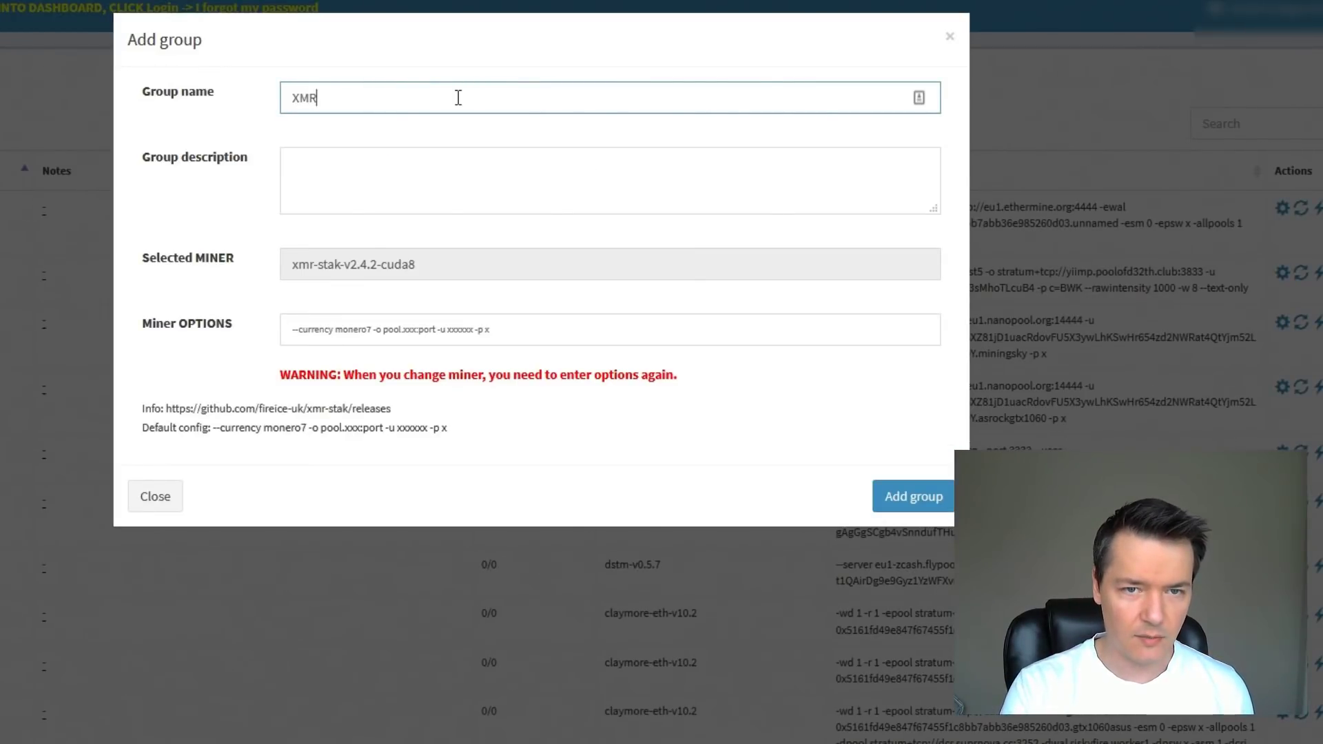
{"action": "type", "text": "XMR-DE"}
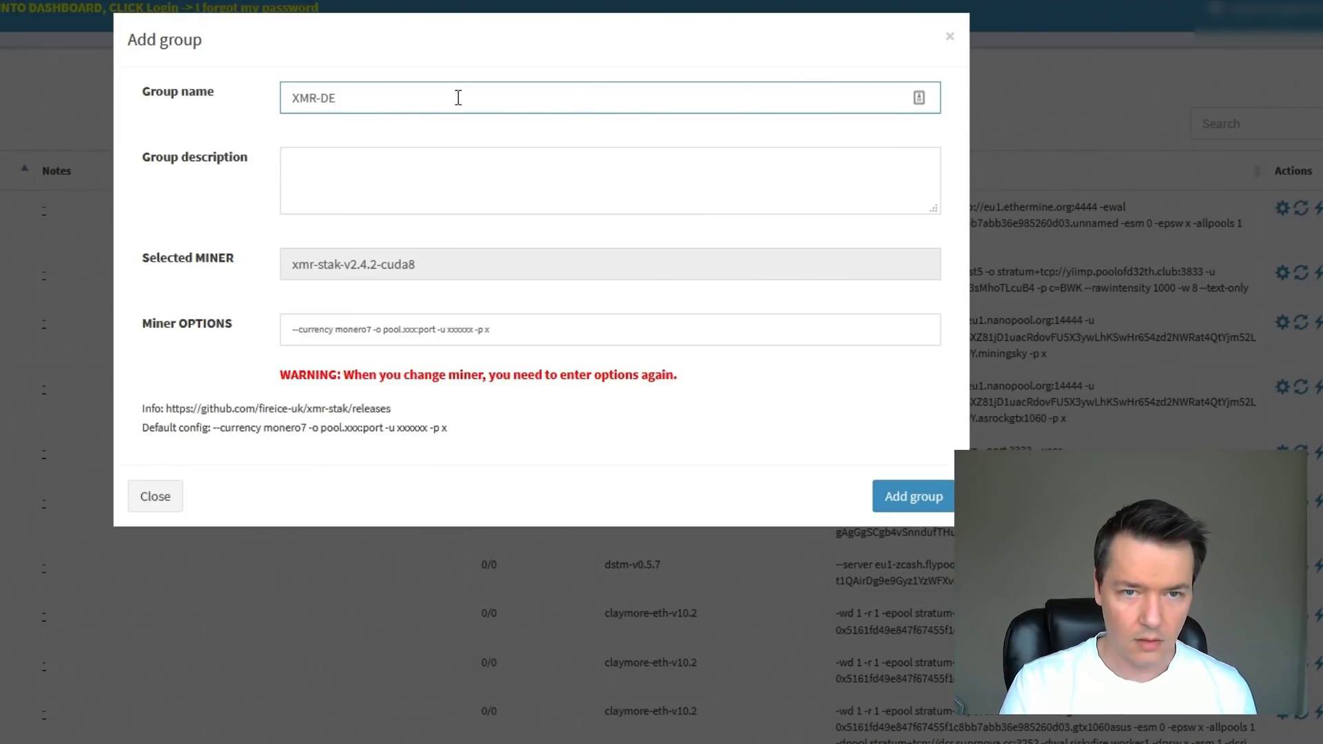
{"action": "type", "text": "MO"}
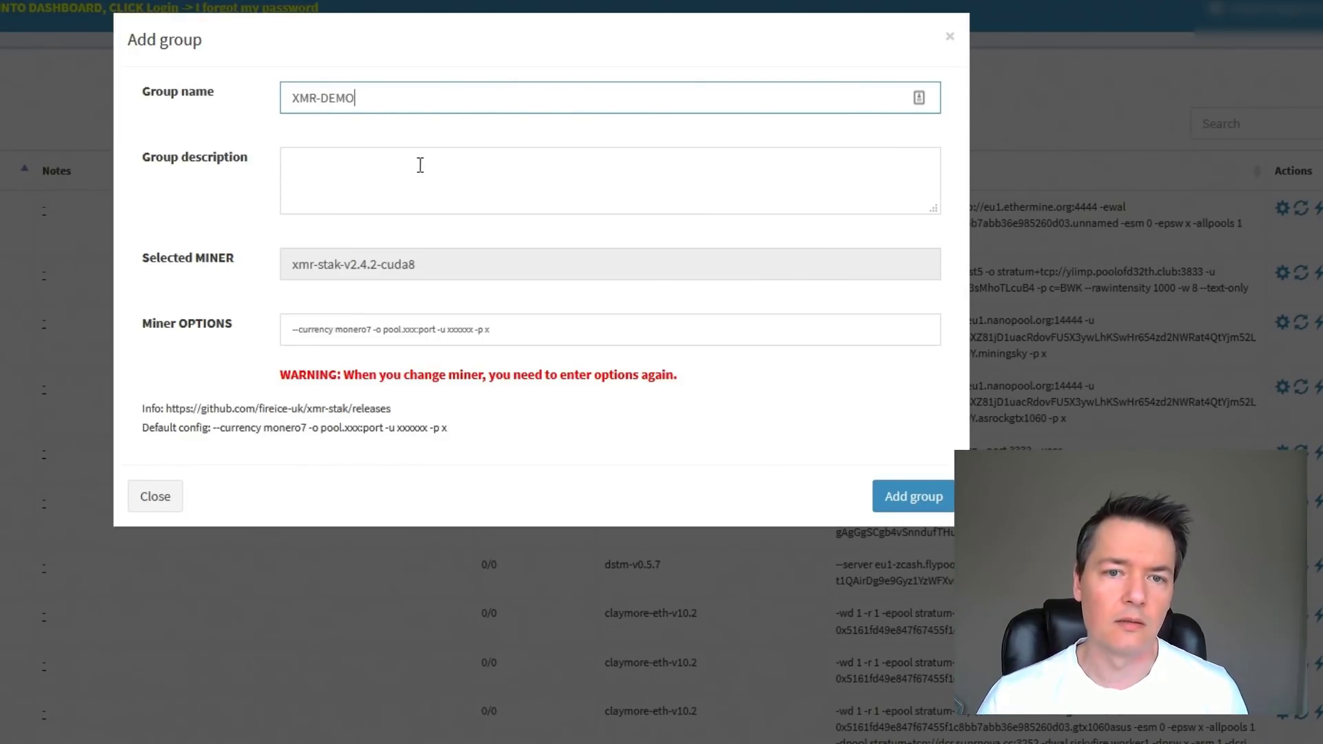
{"action": "left_click", "coordinate": [415, 172]}
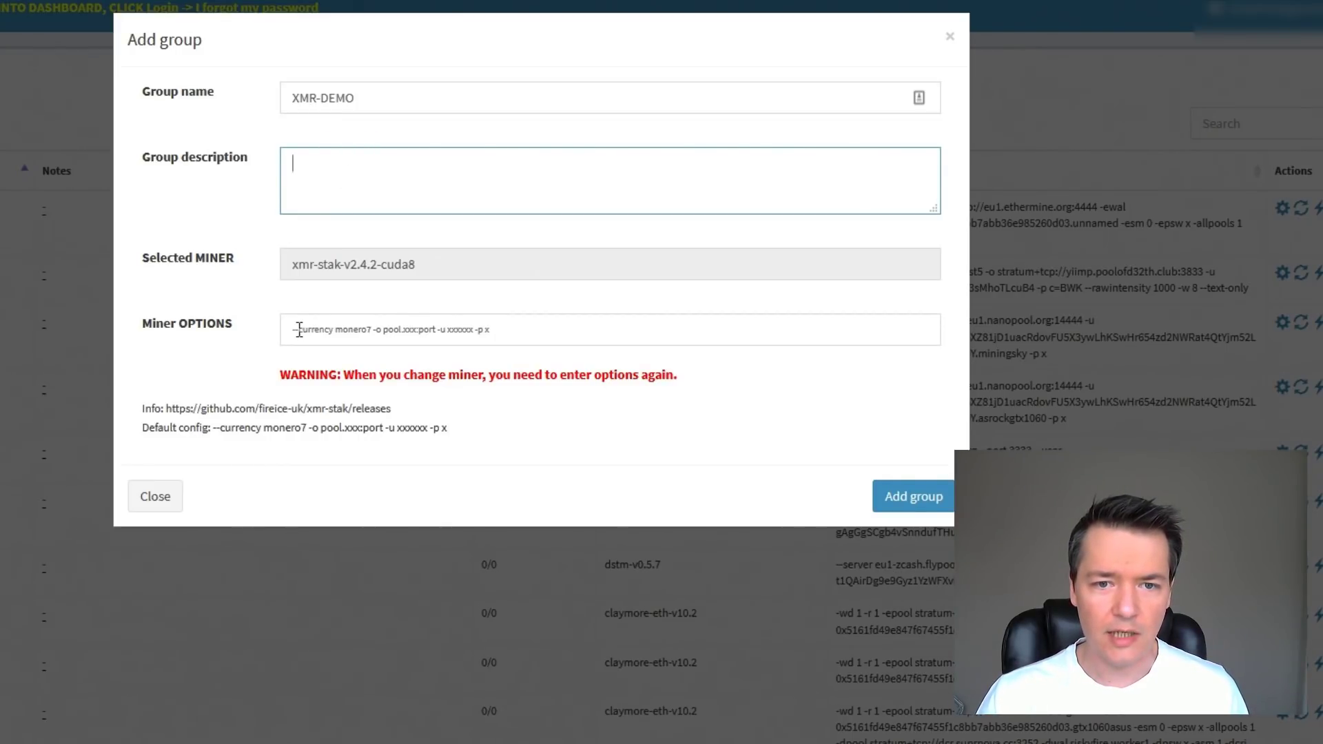
{"action": "left_click", "coordinate": [324, 330]}
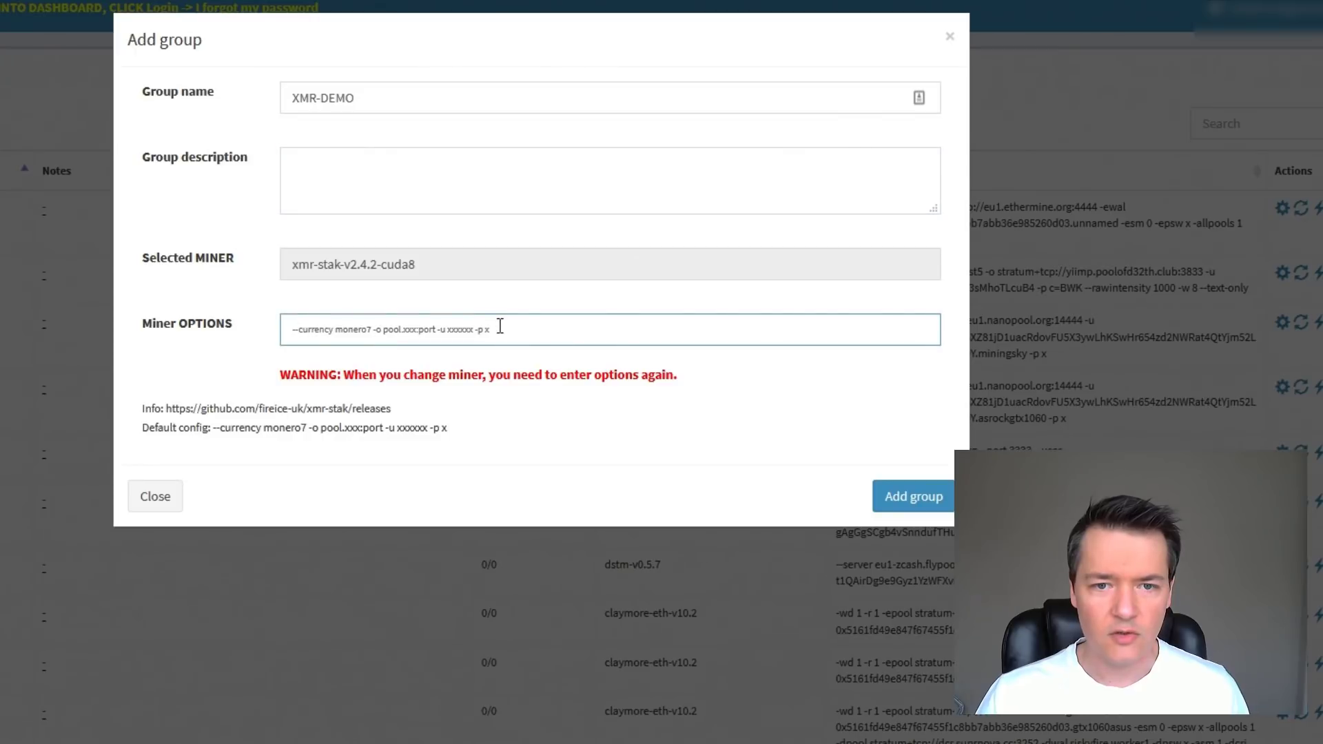
{"action": "left_click_drag", "start_coordinate": [499, 328], "coordinate": [291, 326]}
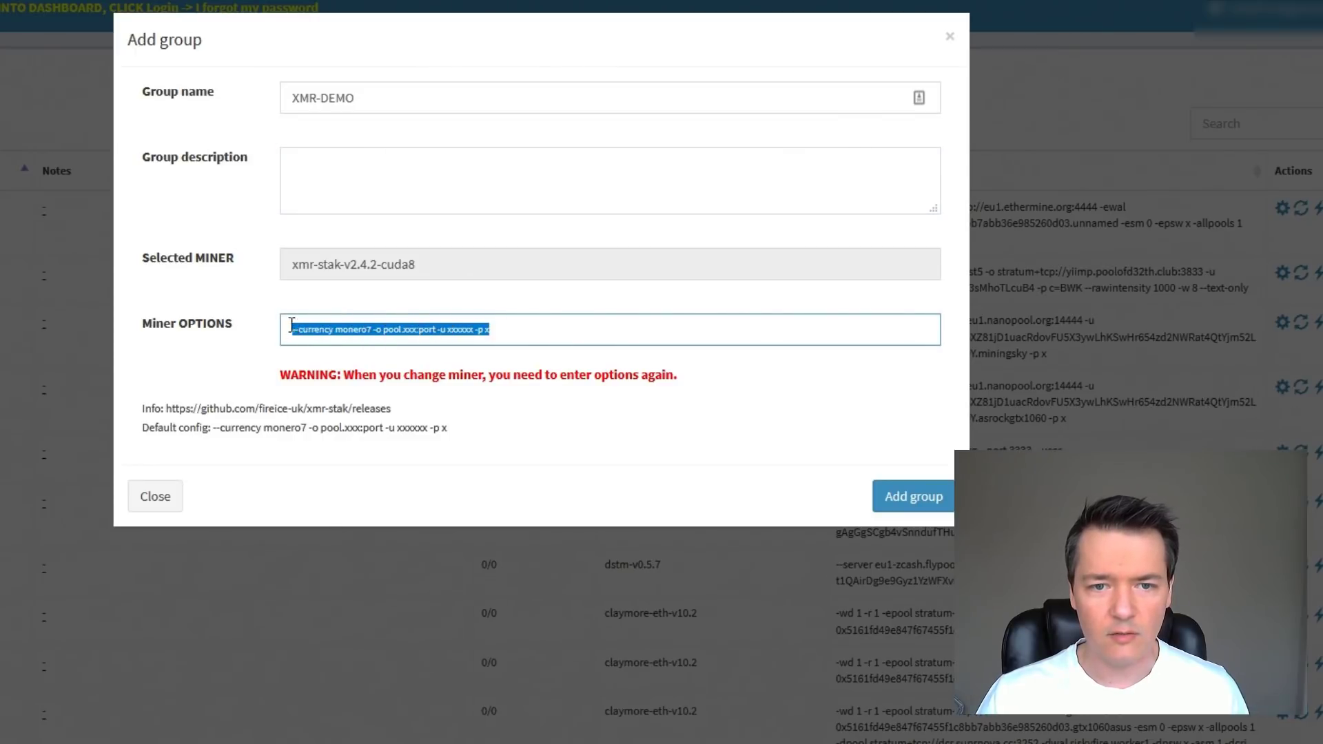
{"action": "left_click", "coordinate": [499, 332]}
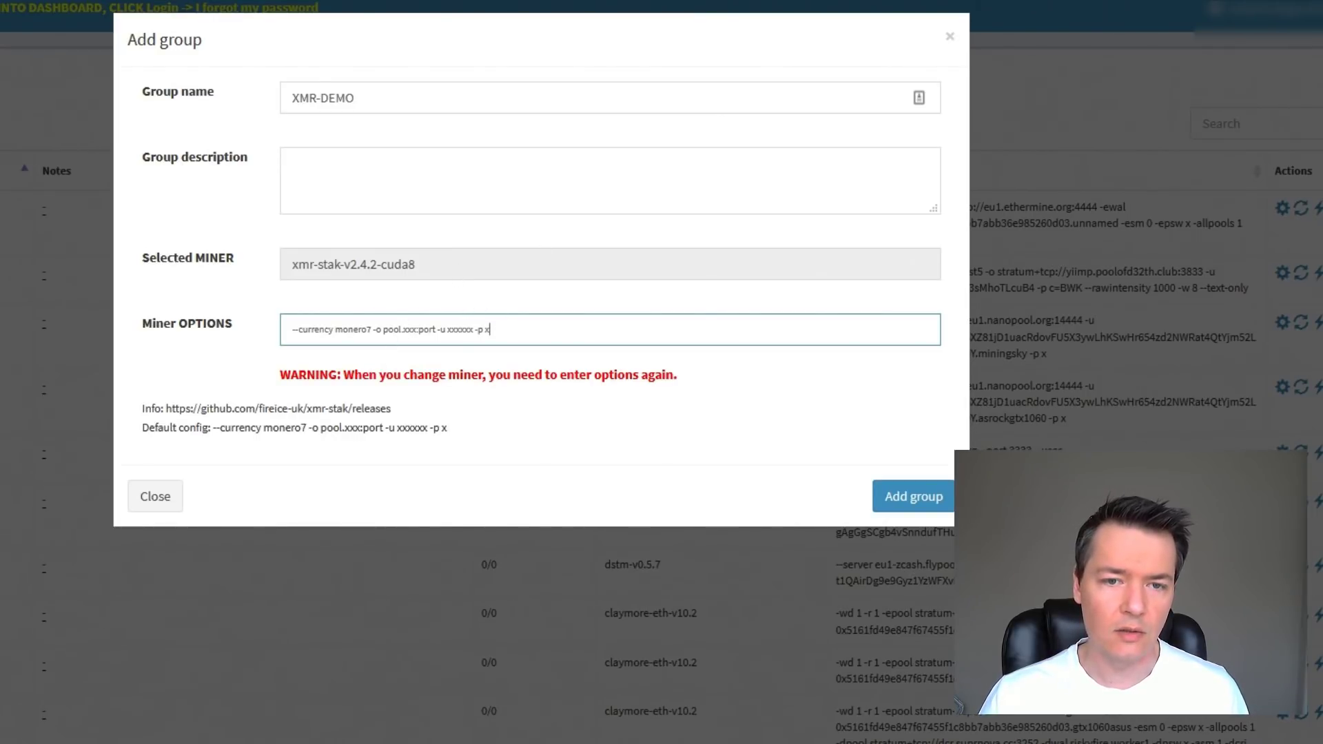
Copy the pool address ending org:14444 from Notepad, then minimize Notepad
{"action": "left_click", "coordinate": [176, 736]}
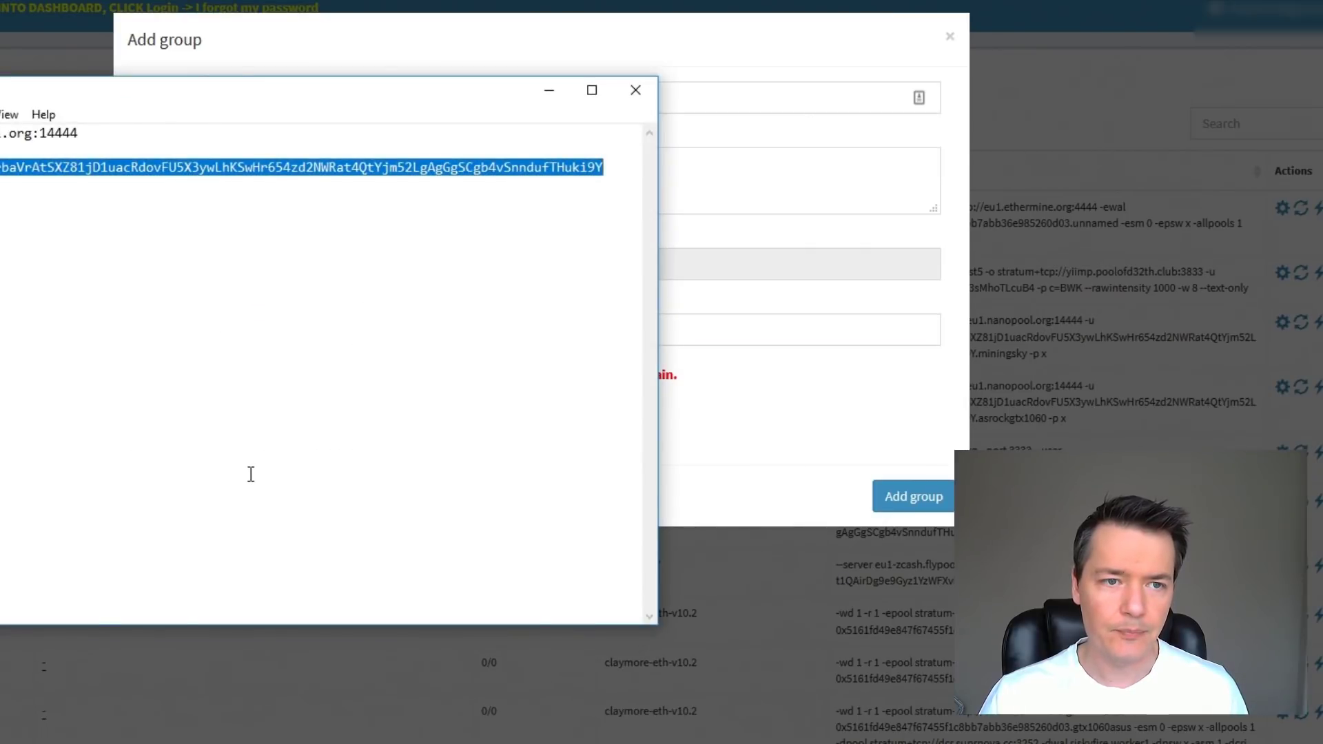
{"action": "left_click", "coordinate": [248, 474]}
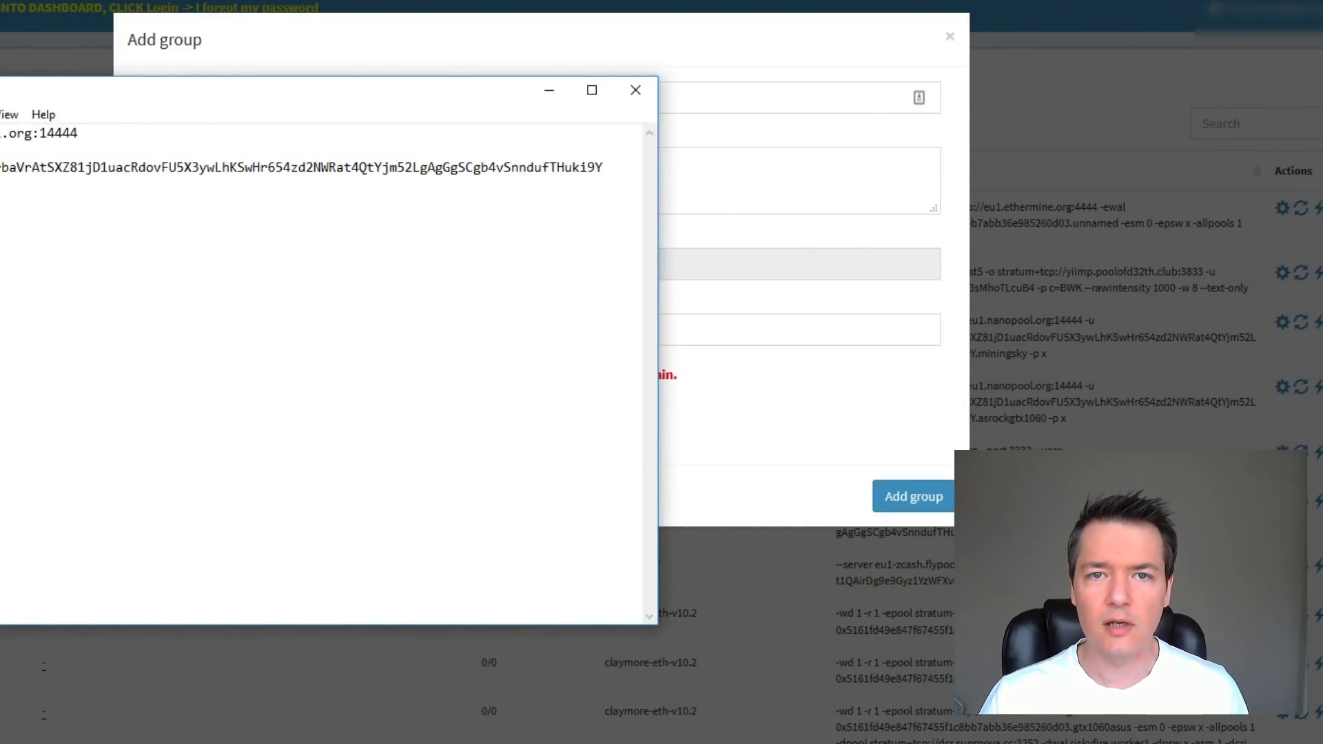
{"action": "left_click_drag", "start_coordinate": [83, 133], "coordinate": [0, 133]}
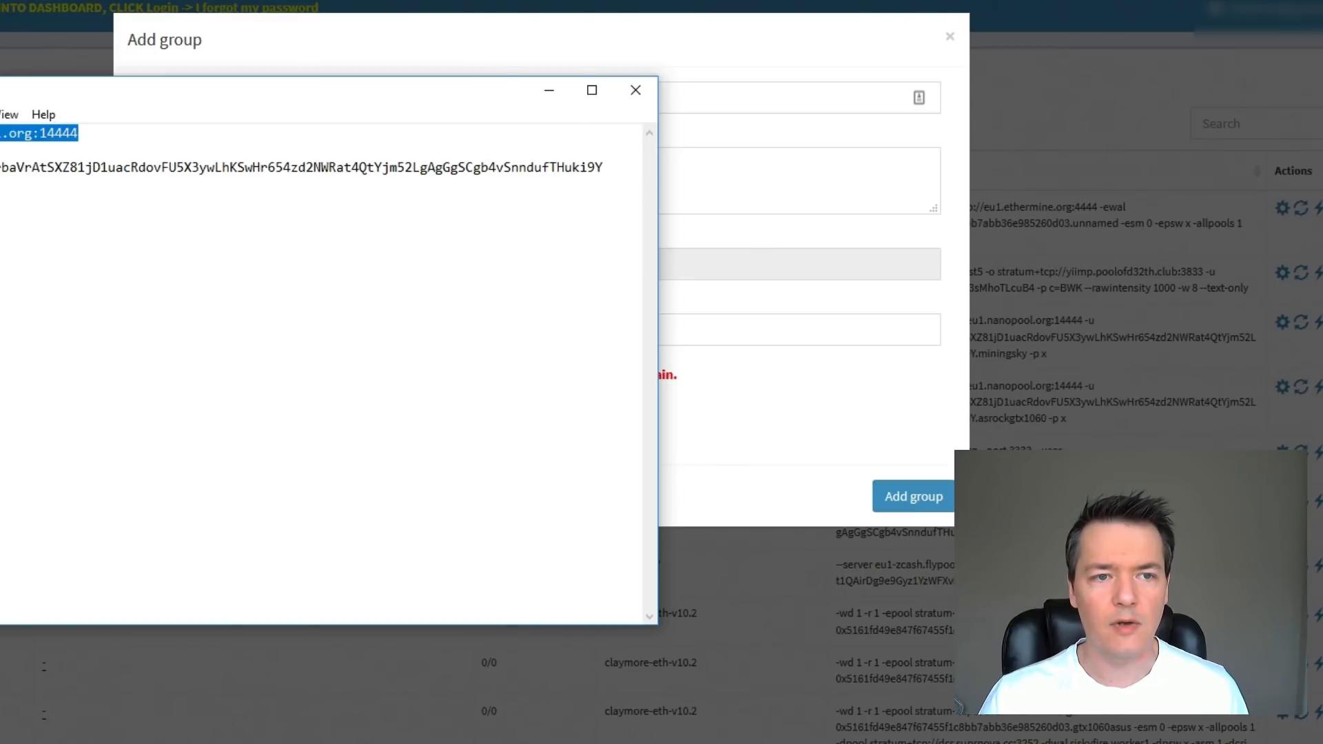
{"action": "right_click", "coordinate": [0, 135]}
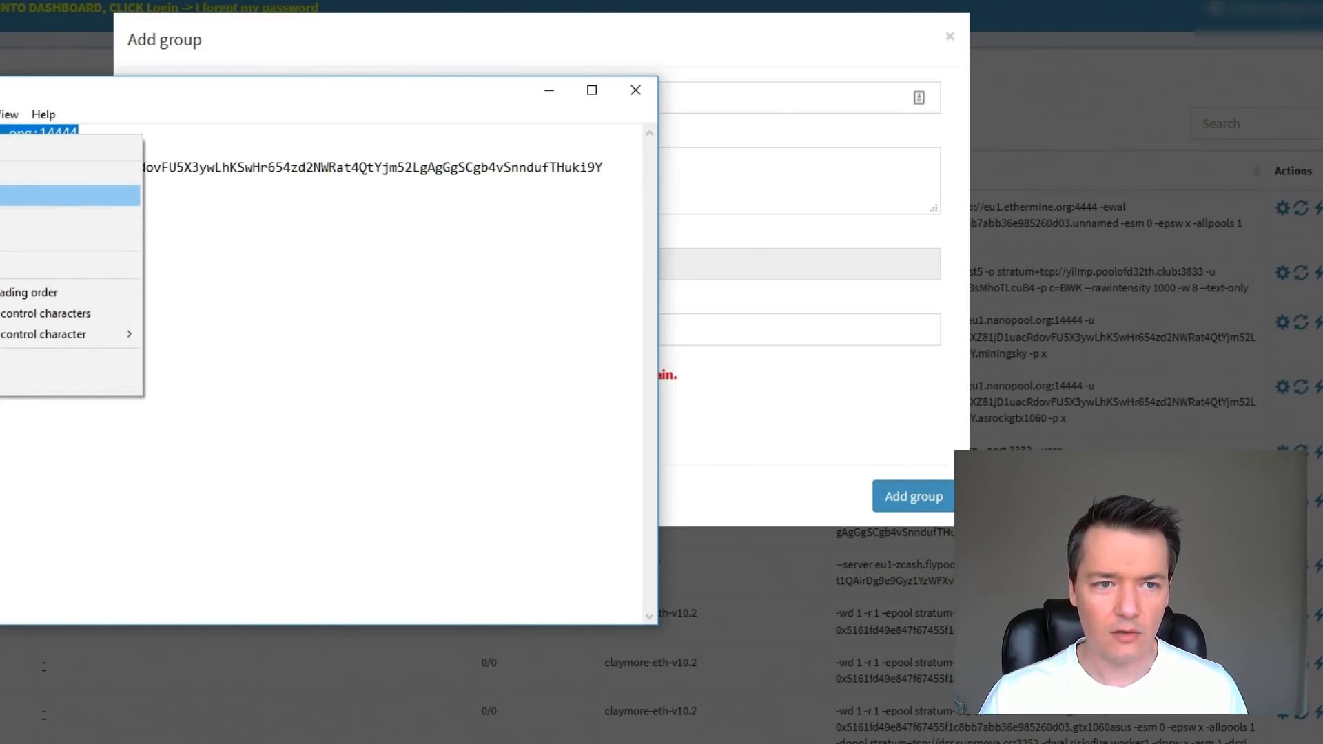
{"action": "left_click", "coordinate": [2, 195]}
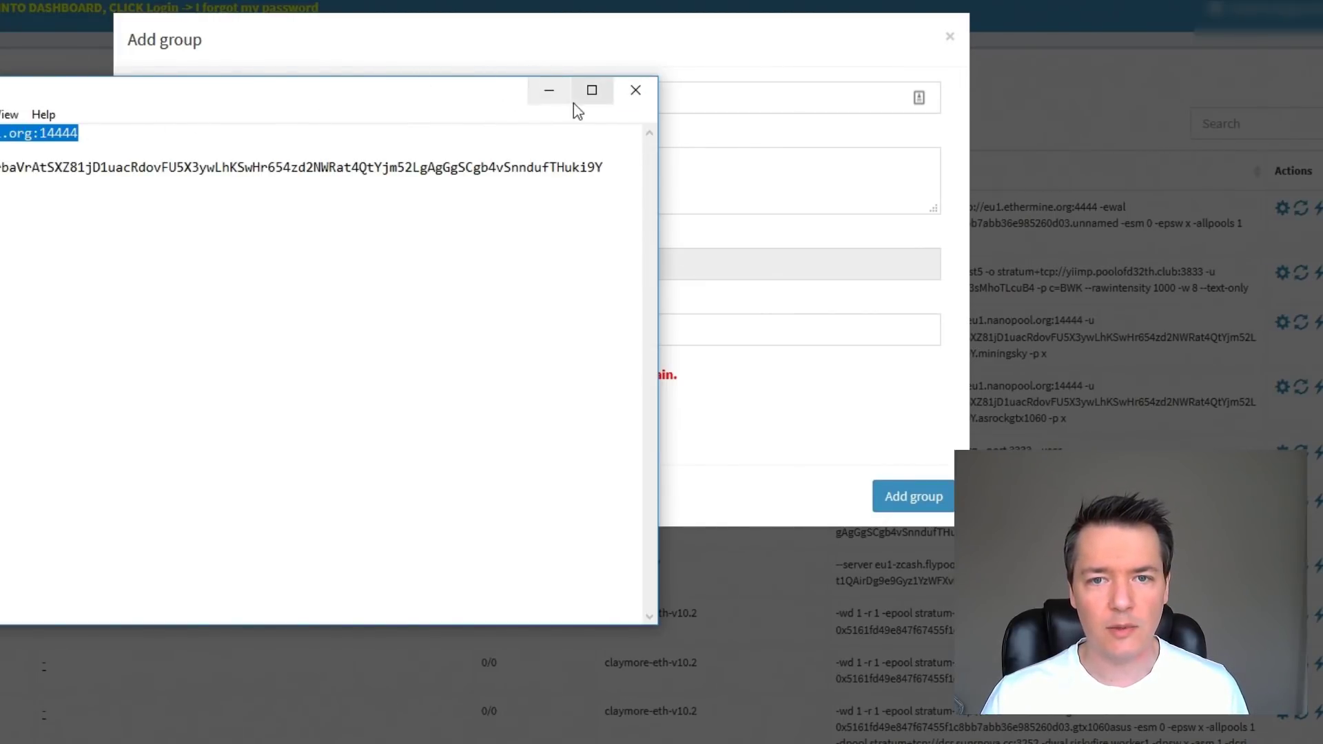
{"action": "left_click", "coordinate": [550, 89]}
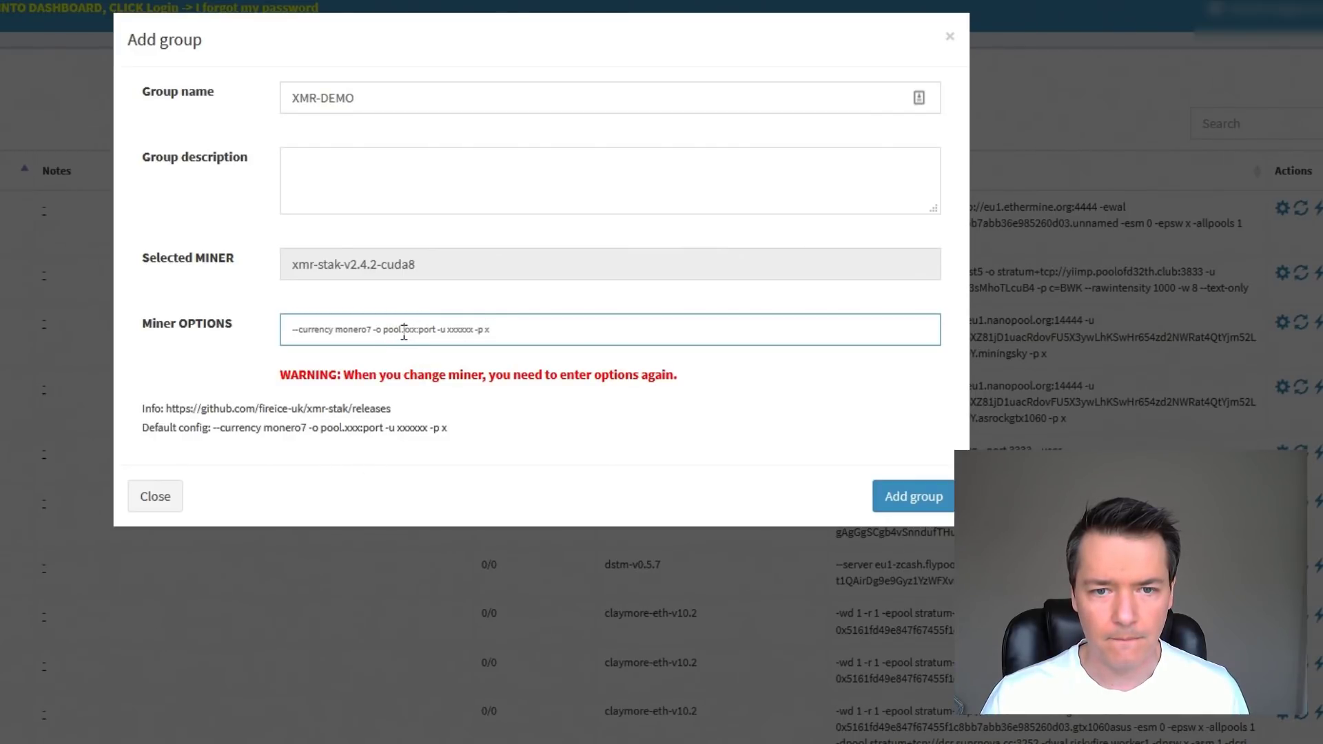
Replace the pool.xxx:port placeholder in Miner OPTIONS with xmr-eu1.nanopool.org:14444
{"action": "left_click_drag", "start_coordinate": [394, 333], "coordinate": [438, 333]}
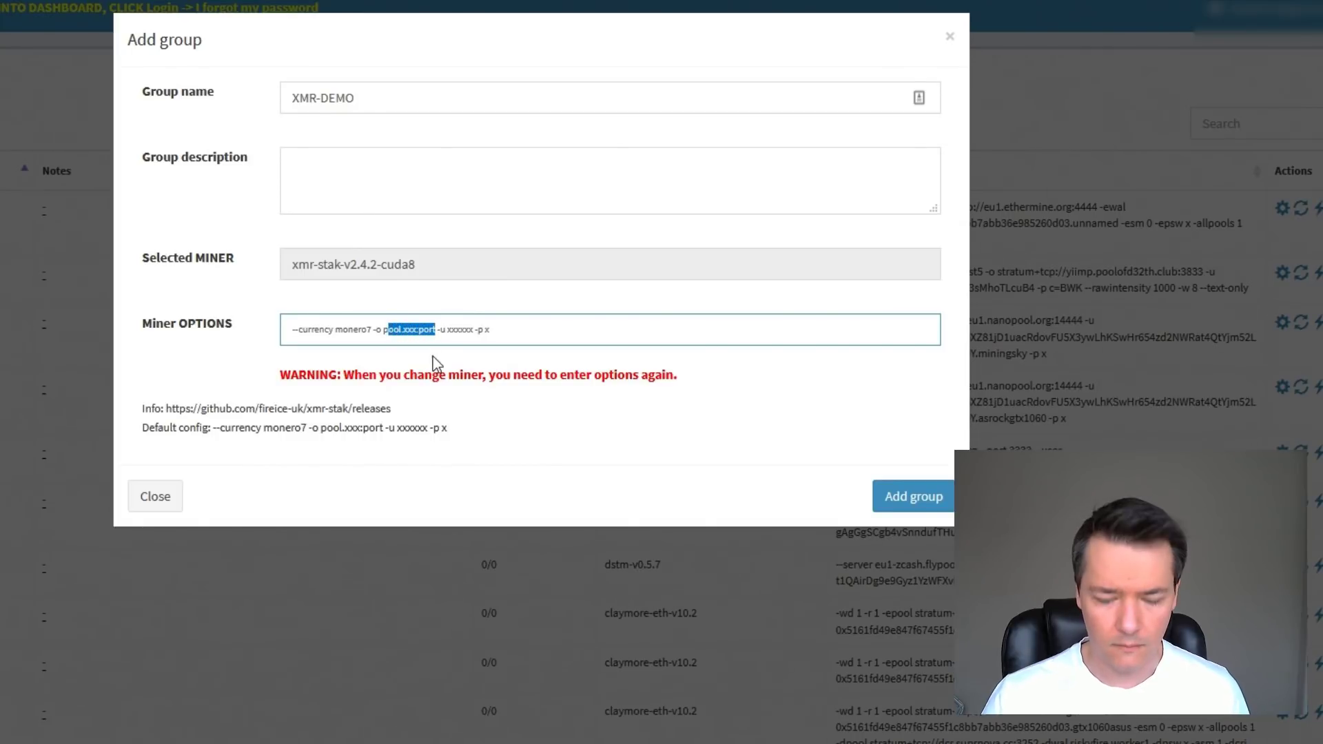
{"action": "key", "text": "BackSpace"}
{"action": "key", "text": "BackSpace"}
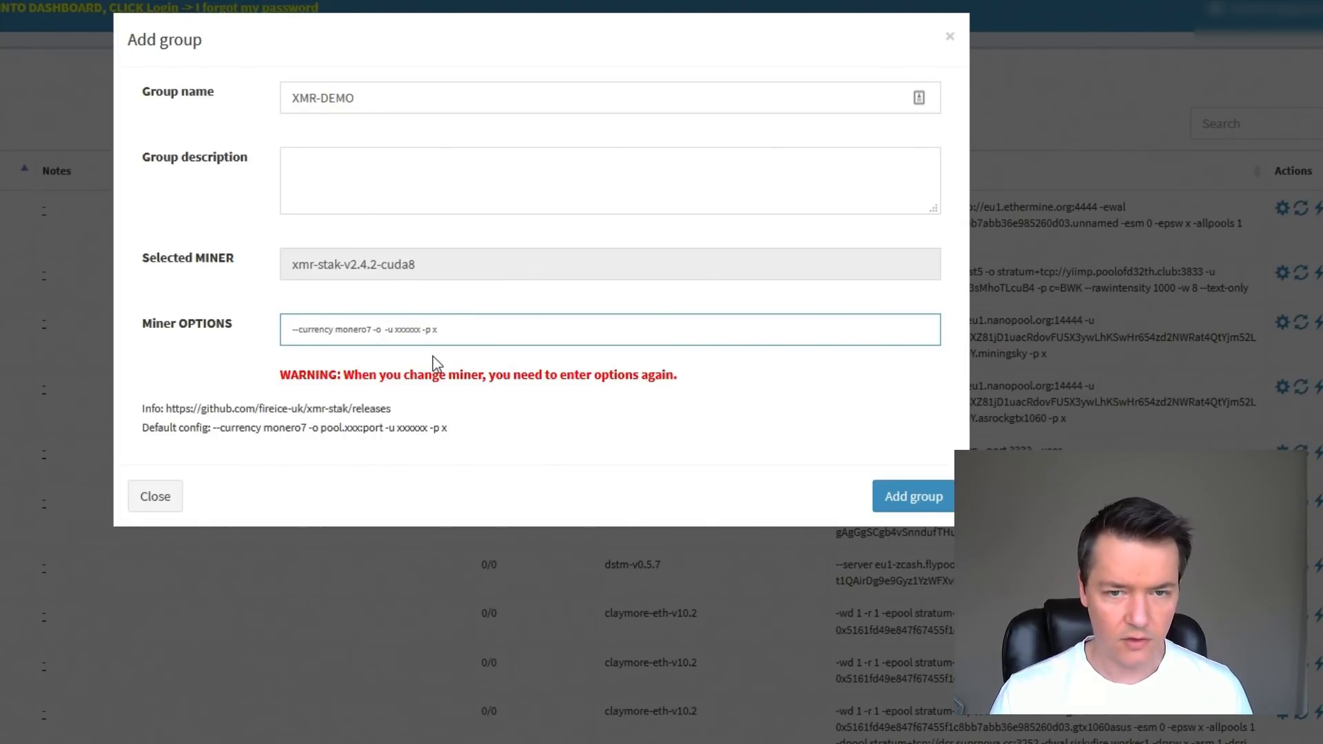
{"action": "key", "text": "ctrl+v"}
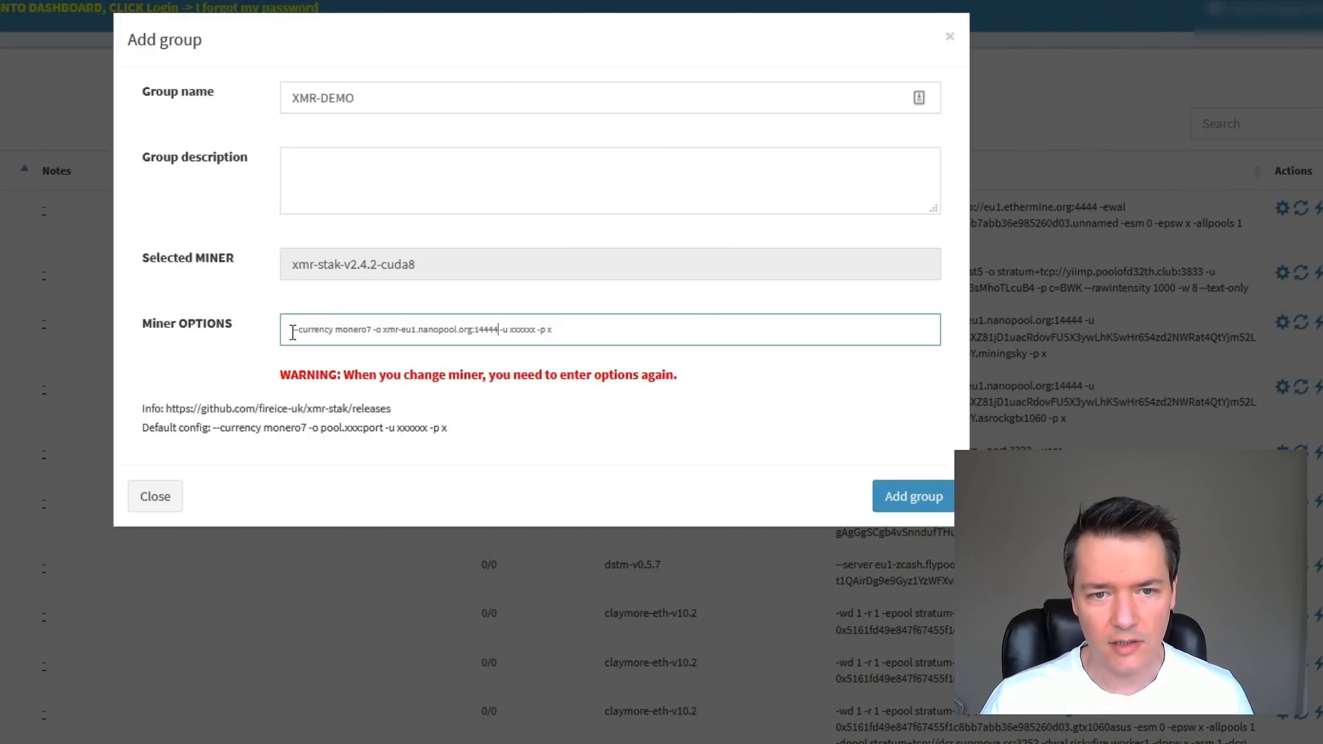
{"action": "left_click_drag", "start_coordinate": [292, 332], "coordinate": [371, 332]}
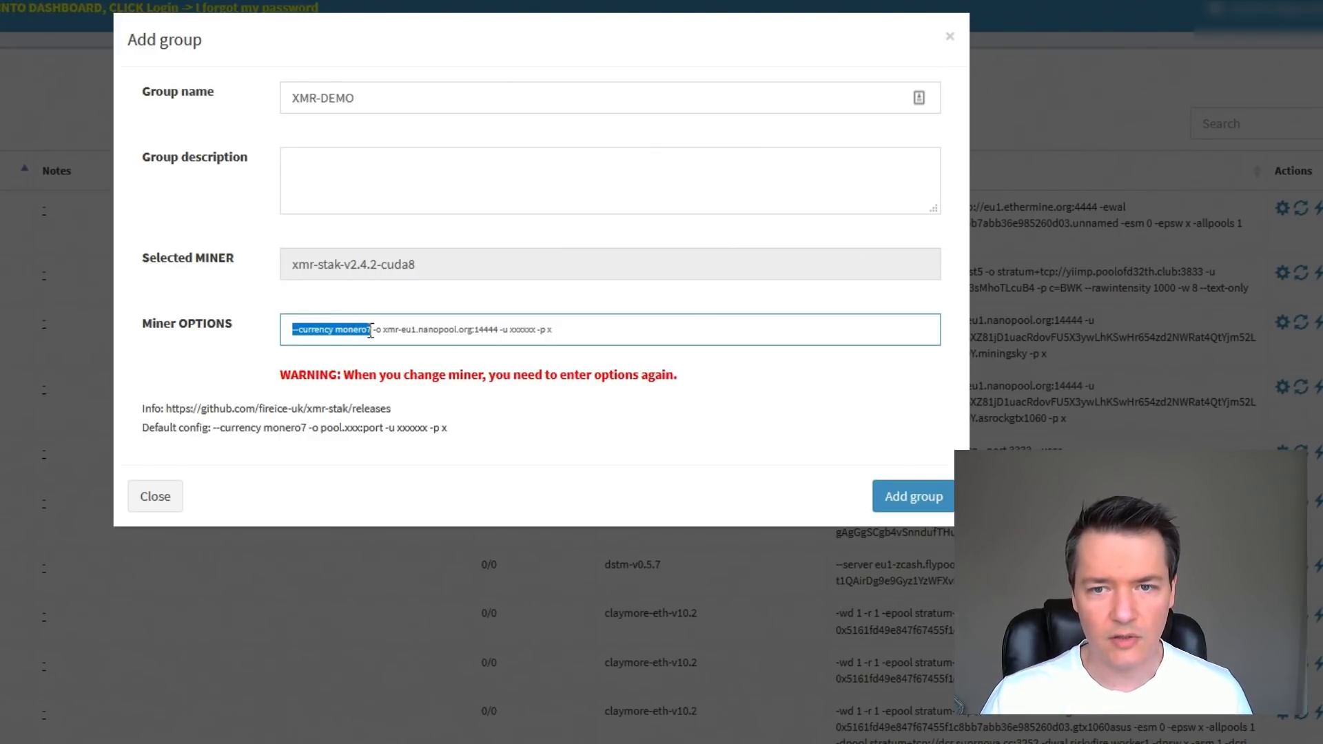
{"action": "left_click", "coordinate": [419, 328]}
{"action": "left_click_drag", "start_coordinate": [293, 330], "coordinate": [473, 323]}
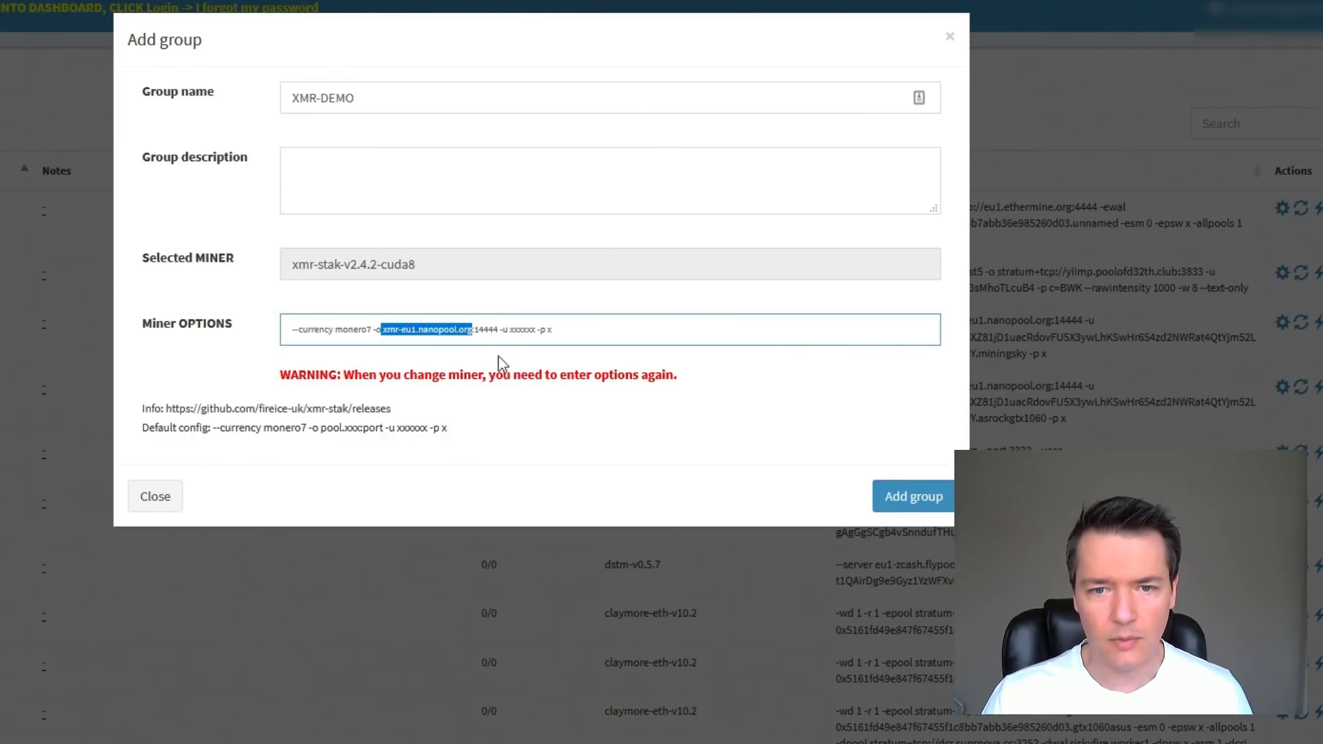
{"action": "left_click", "coordinate": [523, 339]}
Copy the wallet address from Notepad and paste it over the xxxxxx placeholder after -u
{"action": "key", "text": "alt+Tab"}
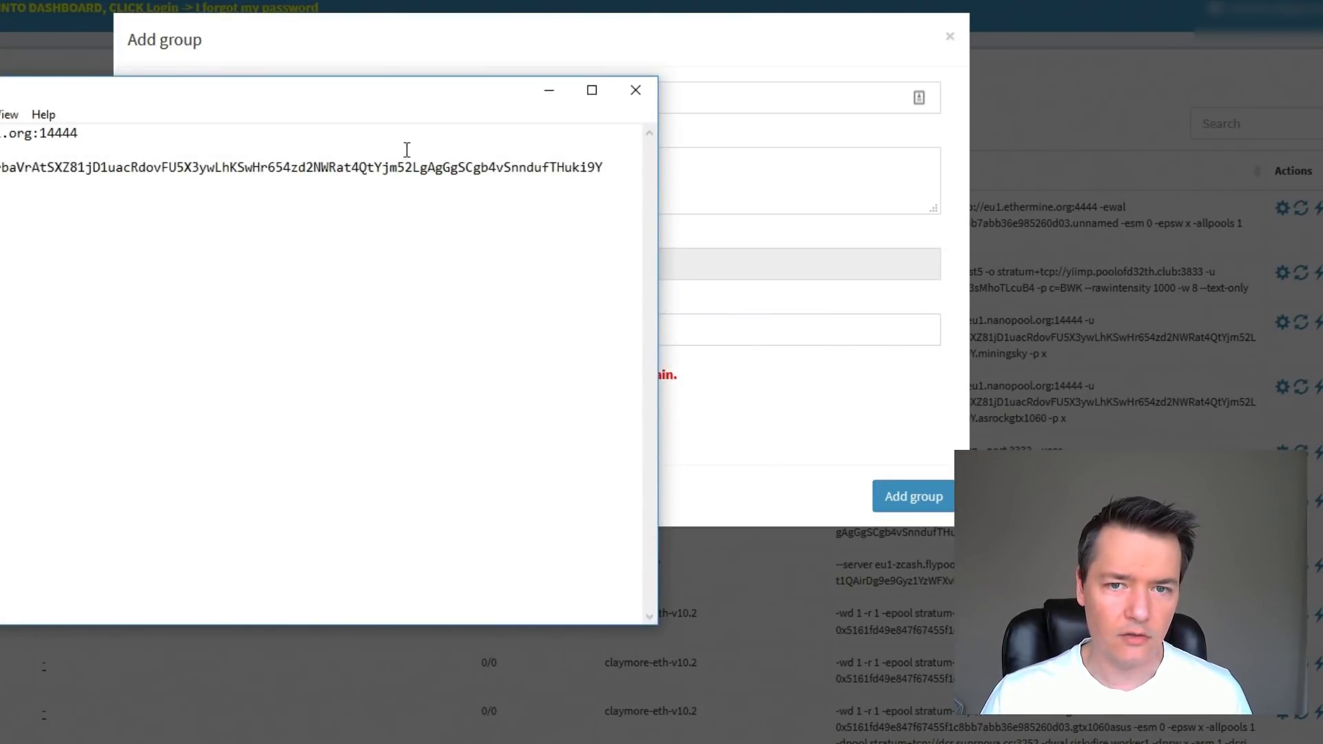
{"action": "left_click_drag", "start_coordinate": [1, 167], "coordinate": [604, 168]}
{"action": "right_click", "coordinate": [604, 167]}
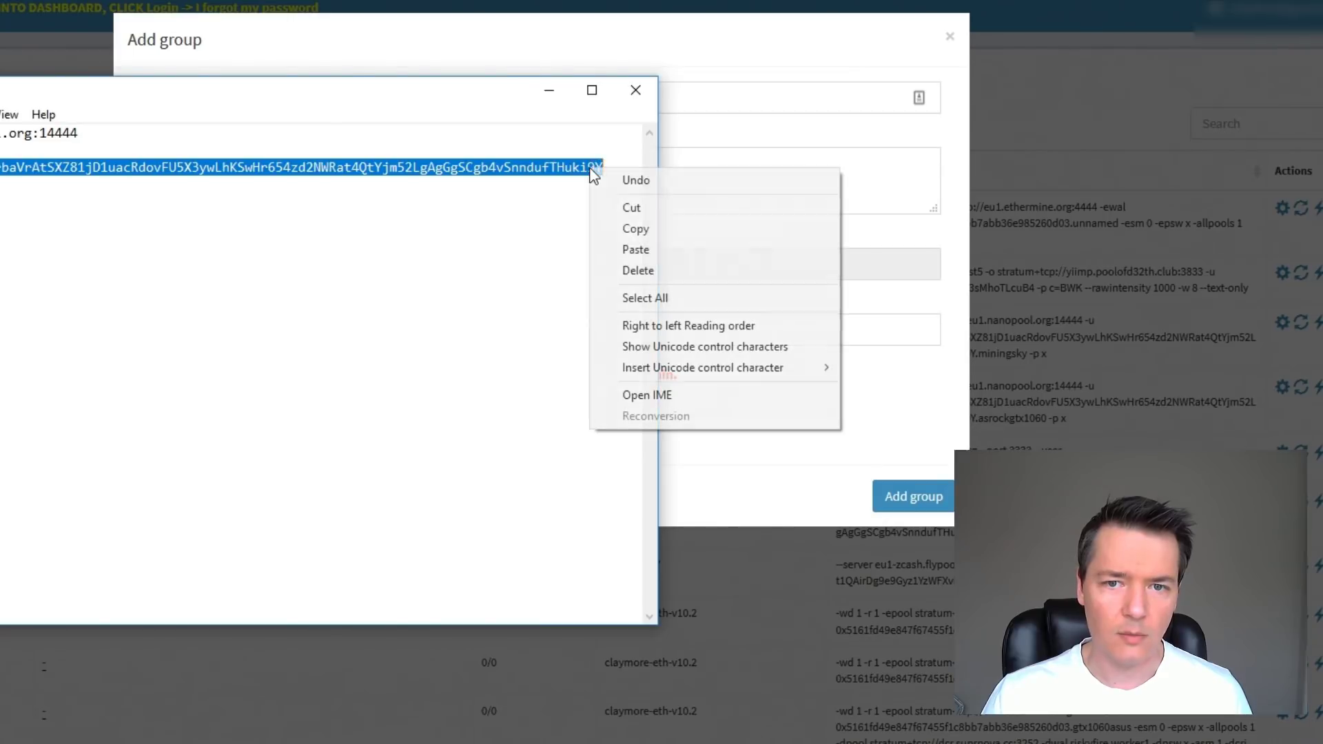
{"action": "left_click", "coordinate": [672, 227]}
{"action": "left_click", "coordinate": [688, 50]}
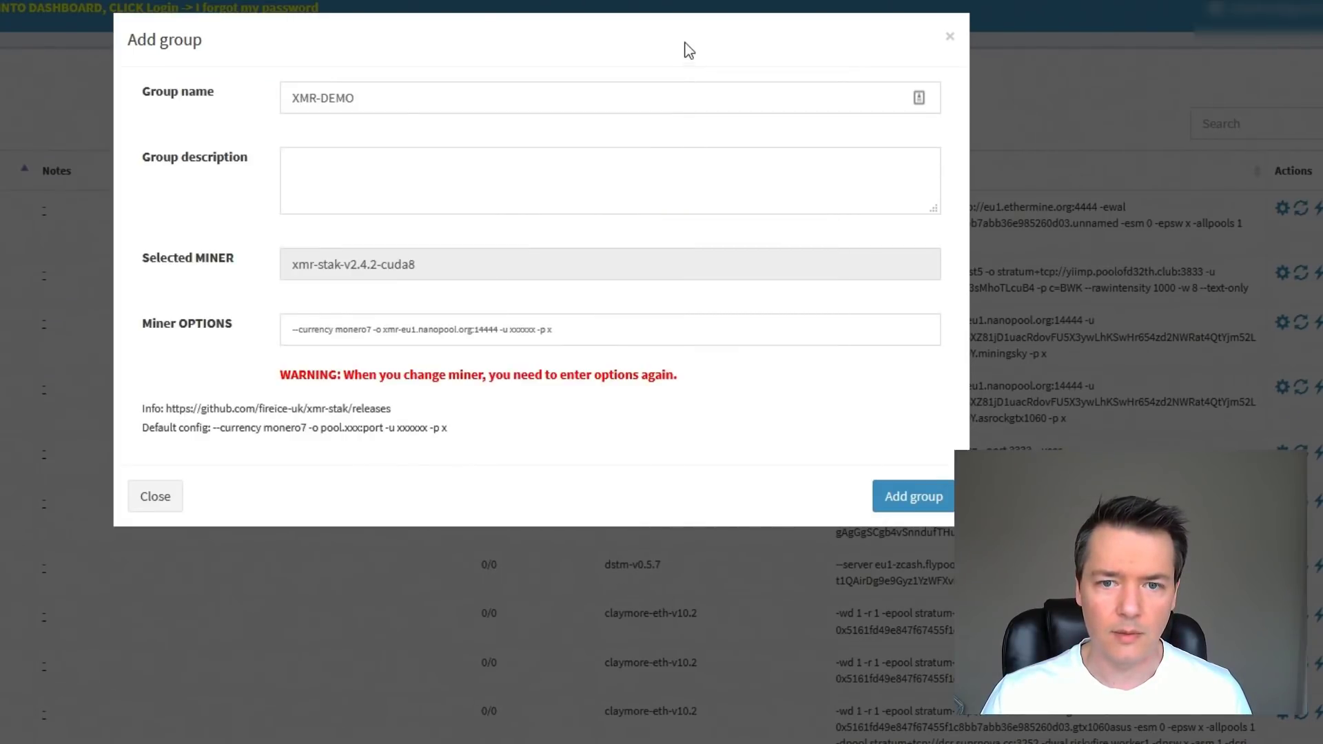
{"action": "left_click", "coordinate": [521, 330]}
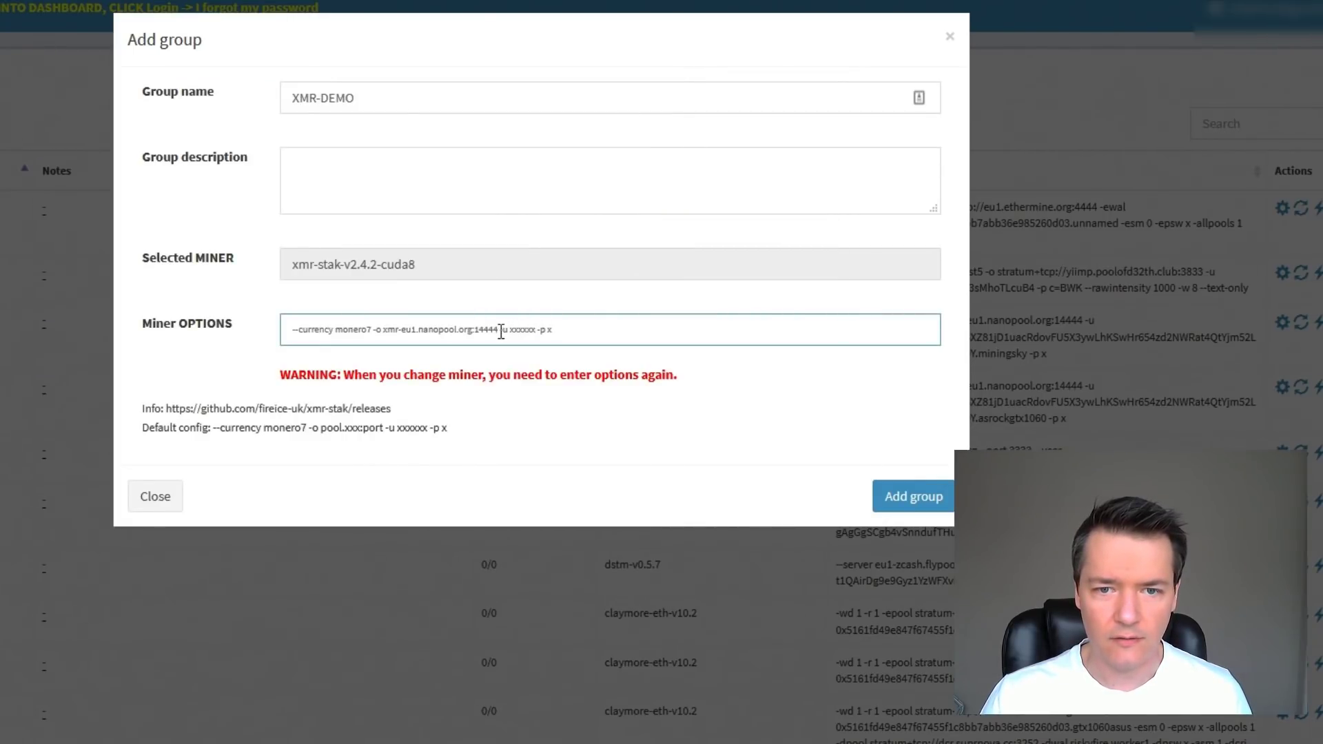
{"action": "double_click", "coordinate": [510, 331]}
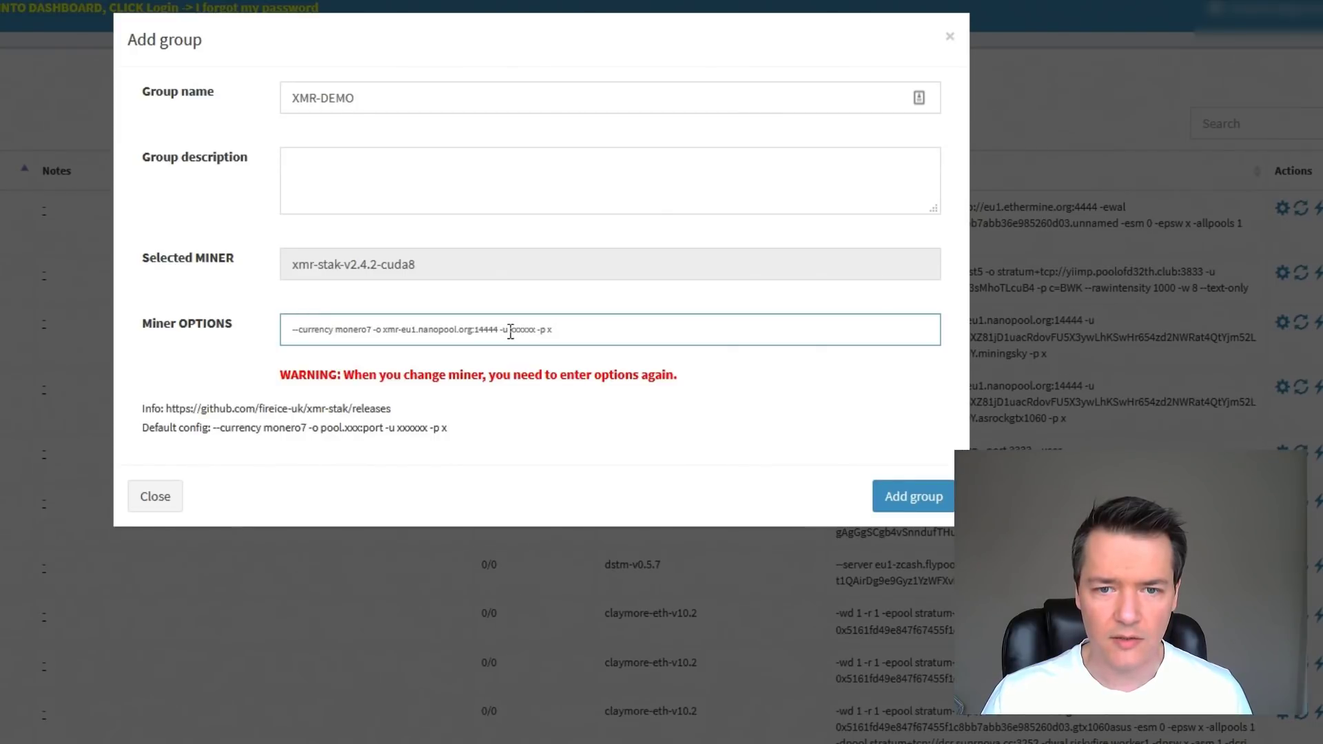
{"action": "left_click_drag", "start_coordinate": [511, 331], "coordinate": [542, 332]}
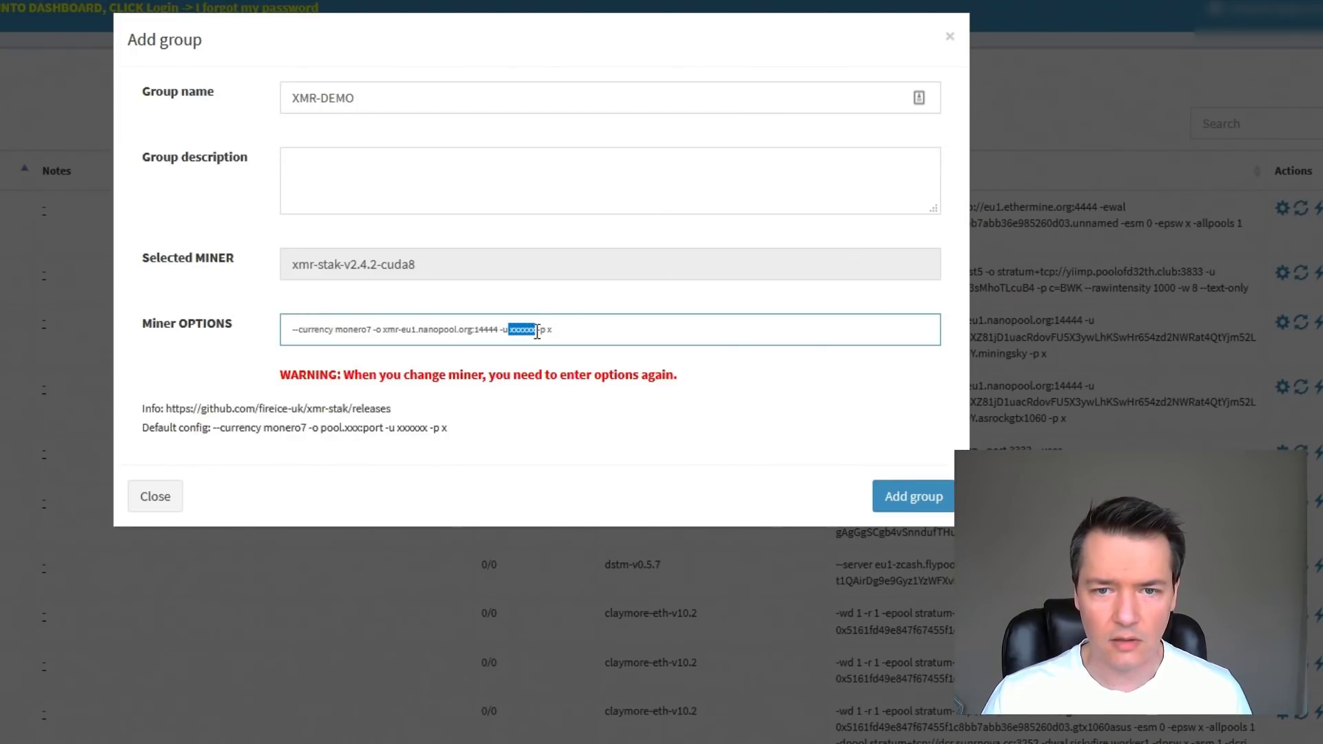
{"action": "key", "text": "BackSpace"}
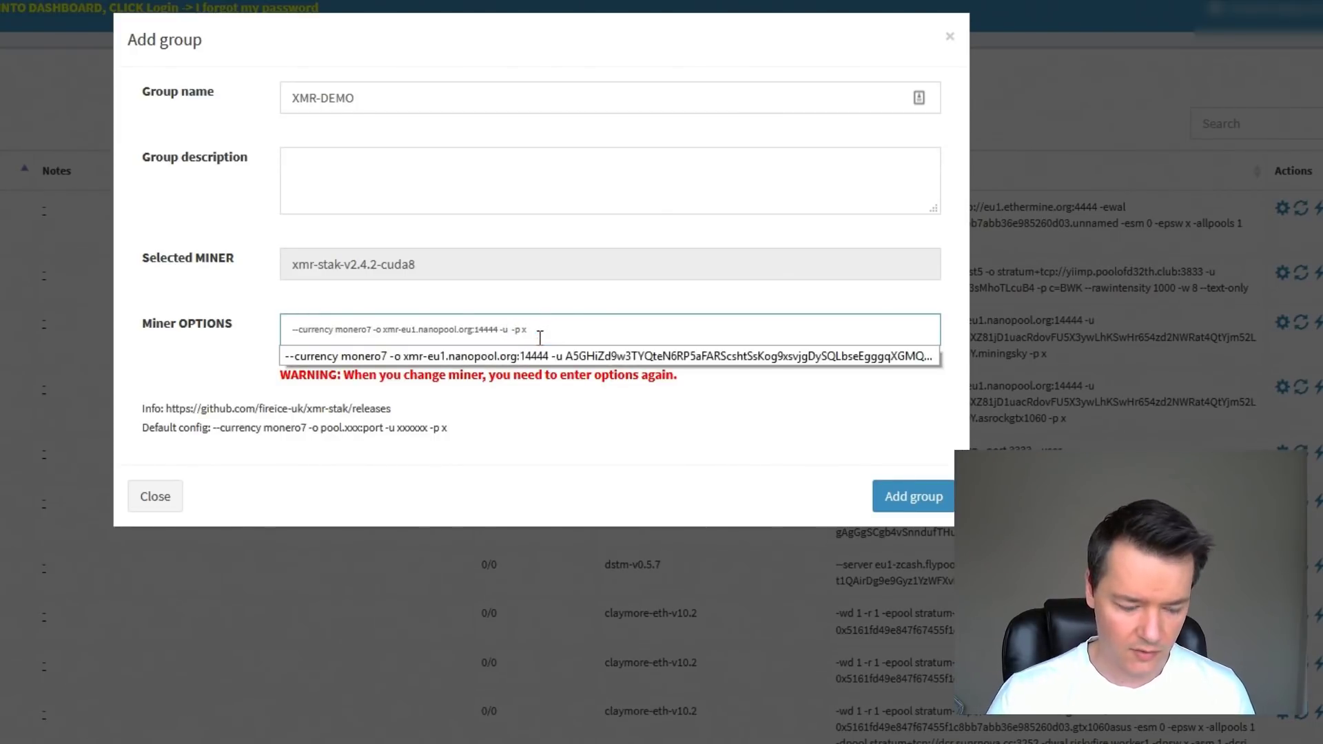
{"action": "key", "text": "ctrl+v"}
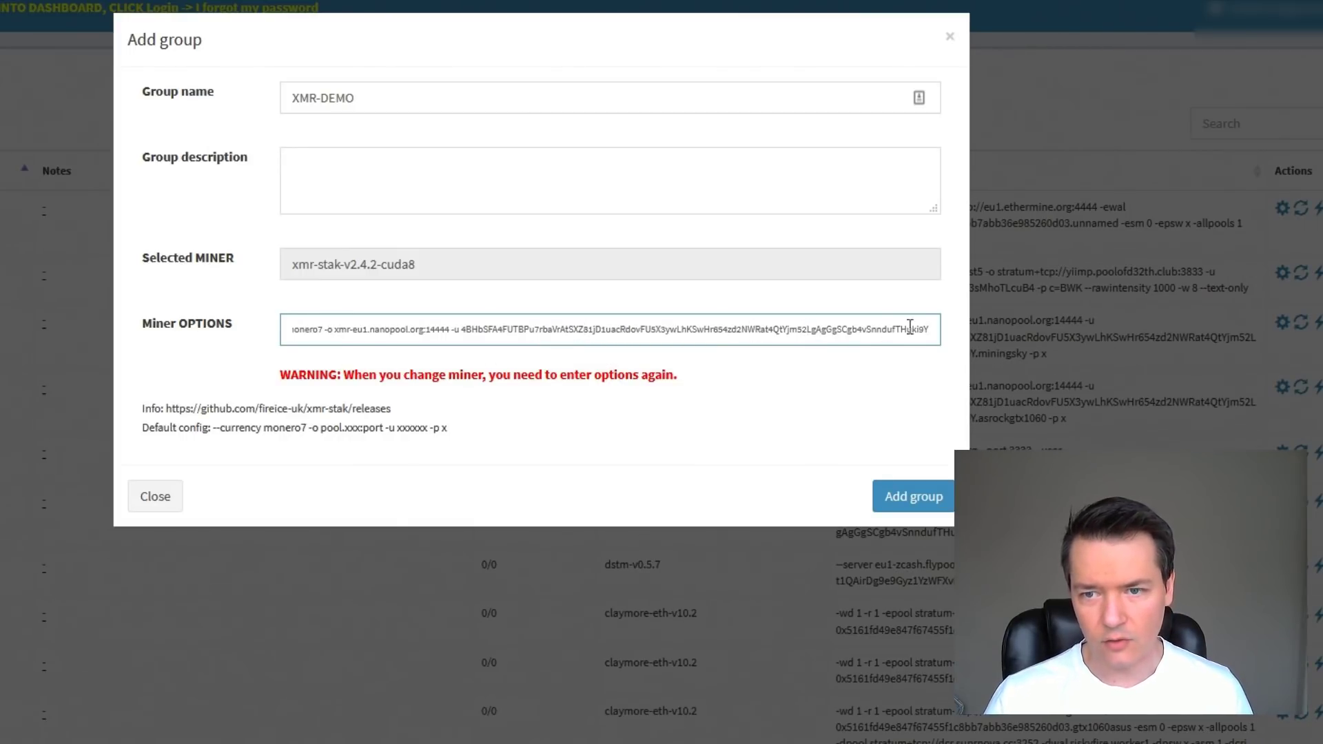
Append the .MiningSky worker suffix to the wallet, followed by -p x
{"action": "key", "text": "Right"}
{"action": "key", "text": "Right"}
{"action": "key", "text": "Right"}
{"action": "key", "text": "Right"}
{"action": "key", "text": "Right"}
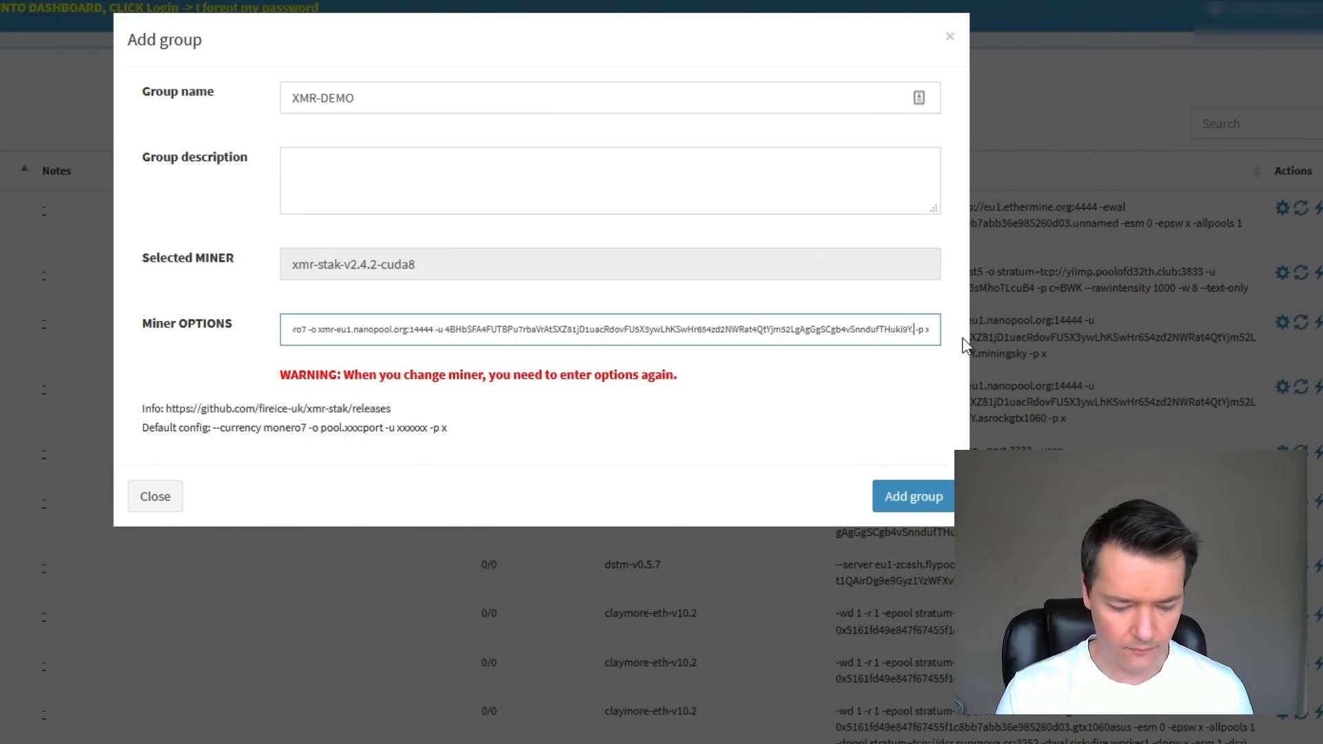
{"action": "type", "text": "ini"}
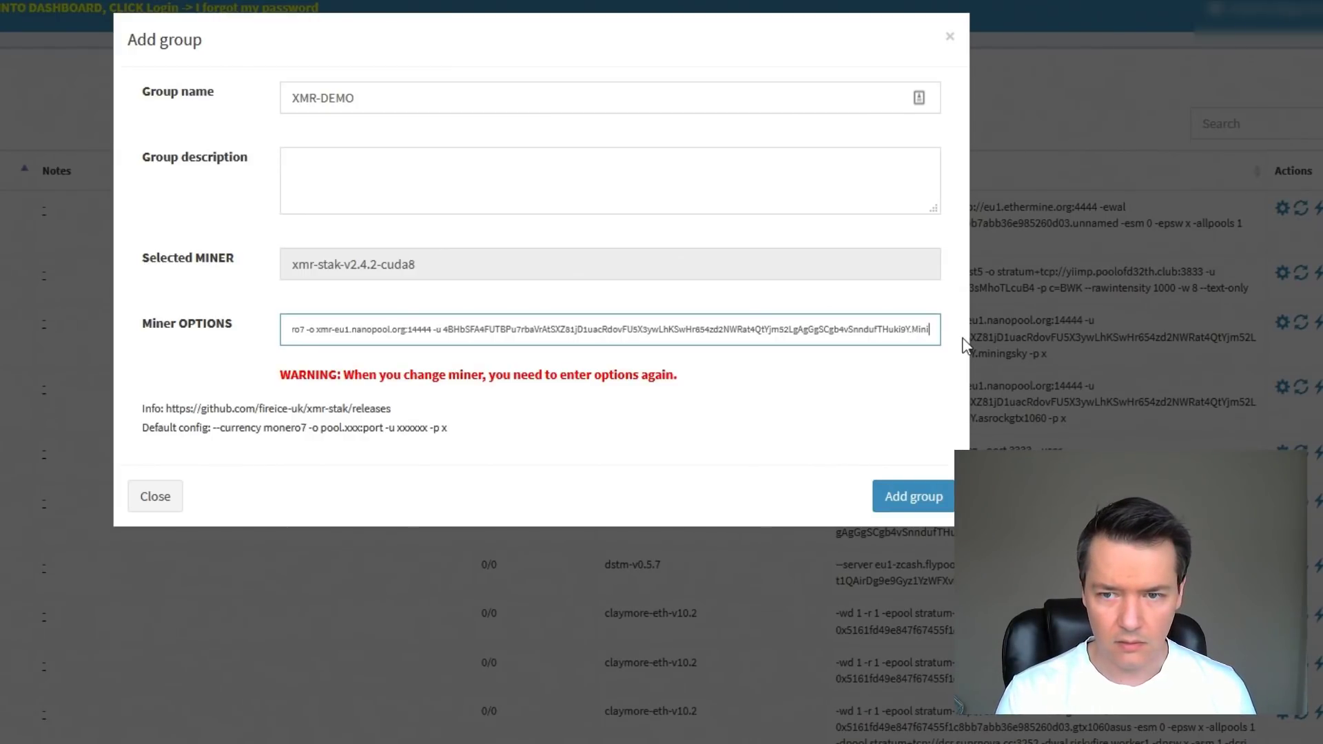
{"action": "type", "text": "ngSky"}
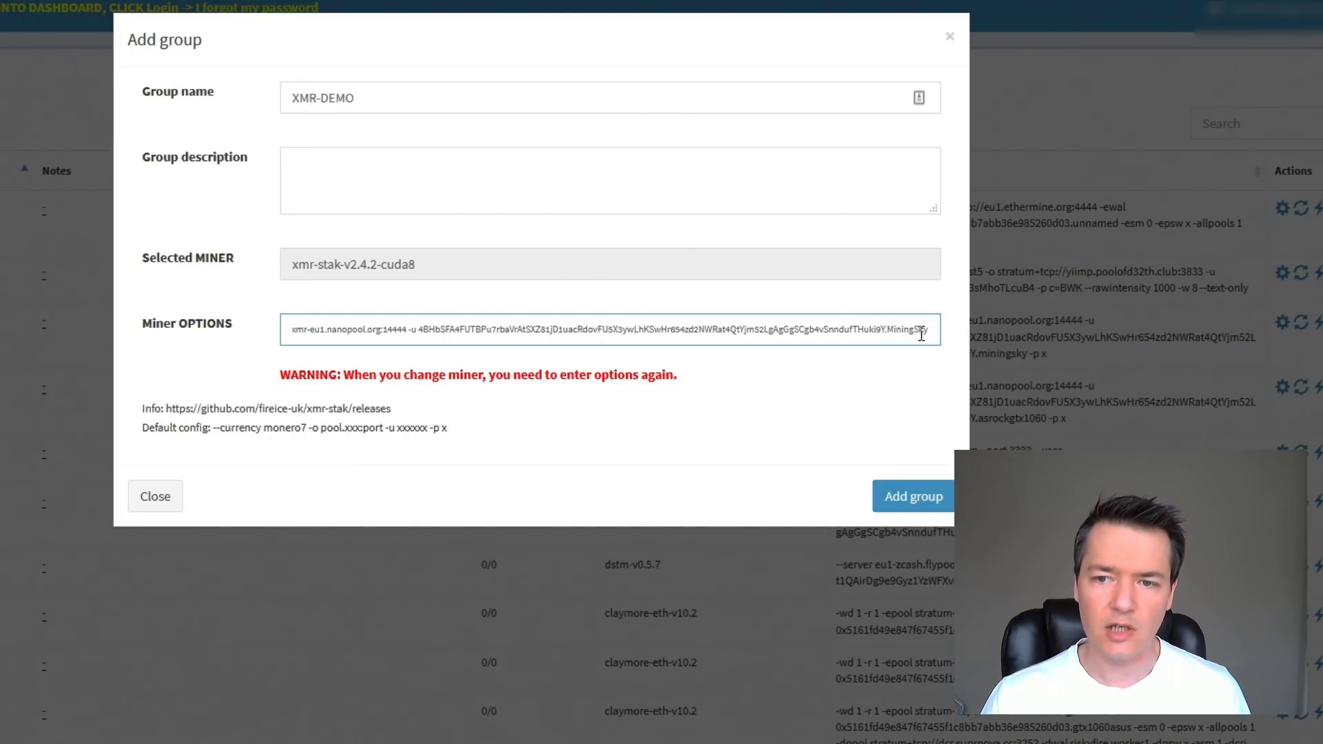
{"action": "type", "text": "-p x"}
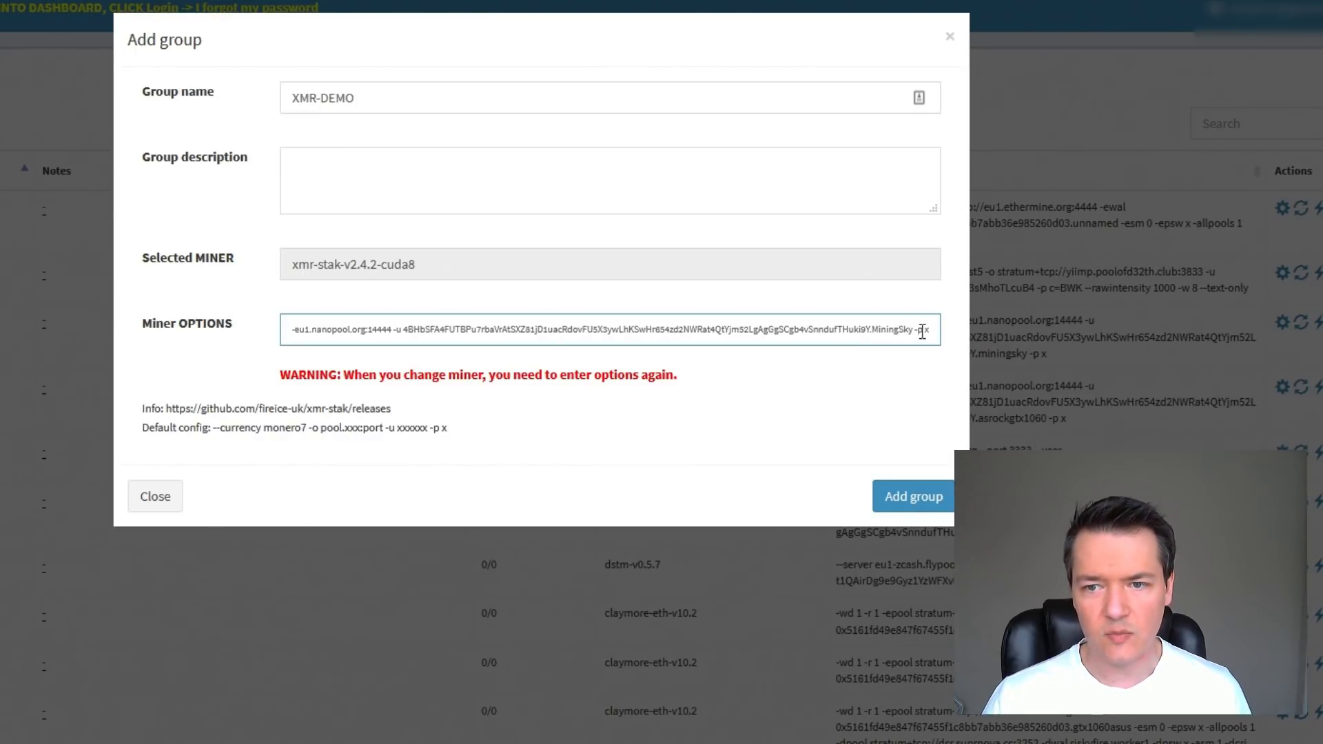
{"action": "left_click_drag", "start_coordinate": [930, 332], "coordinate": [924, 334]}
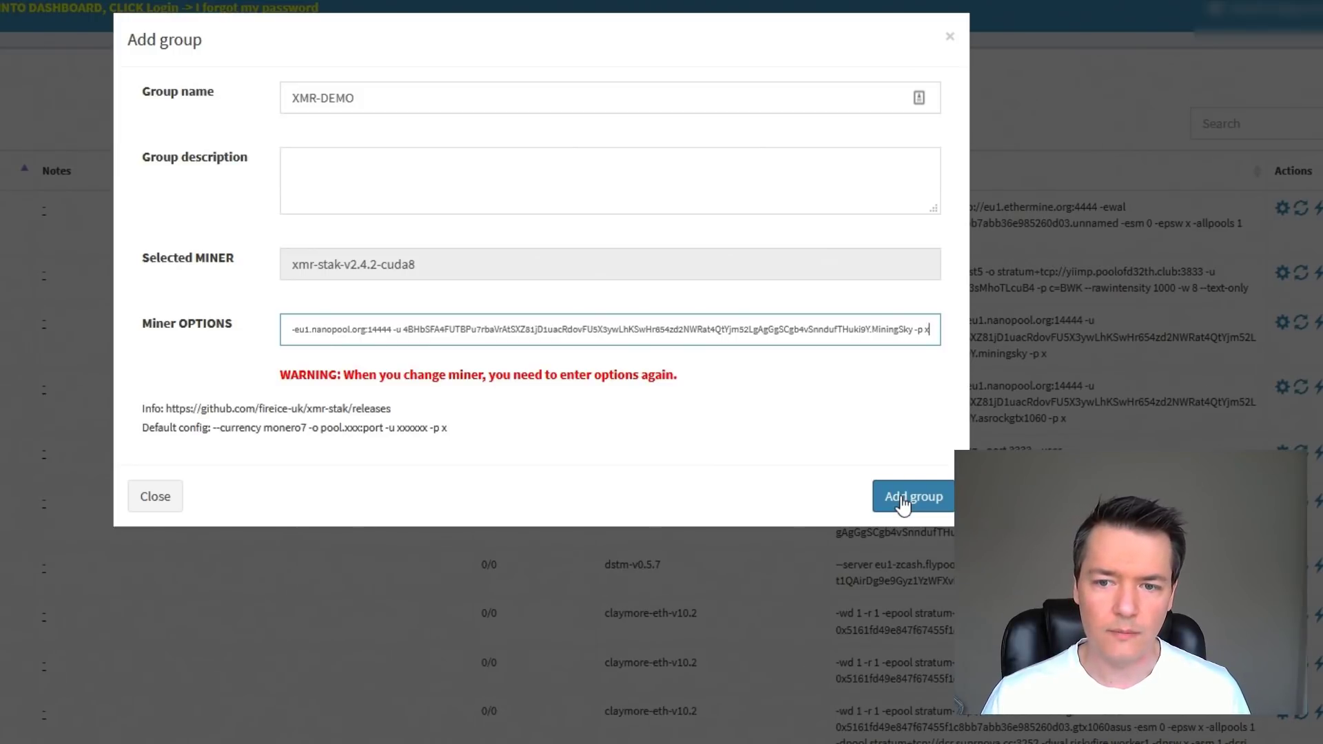
Save the XMR-DEMO group, then return to the RigList and mark MiningSky
{"action": "left_click", "coordinate": [903, 499]}
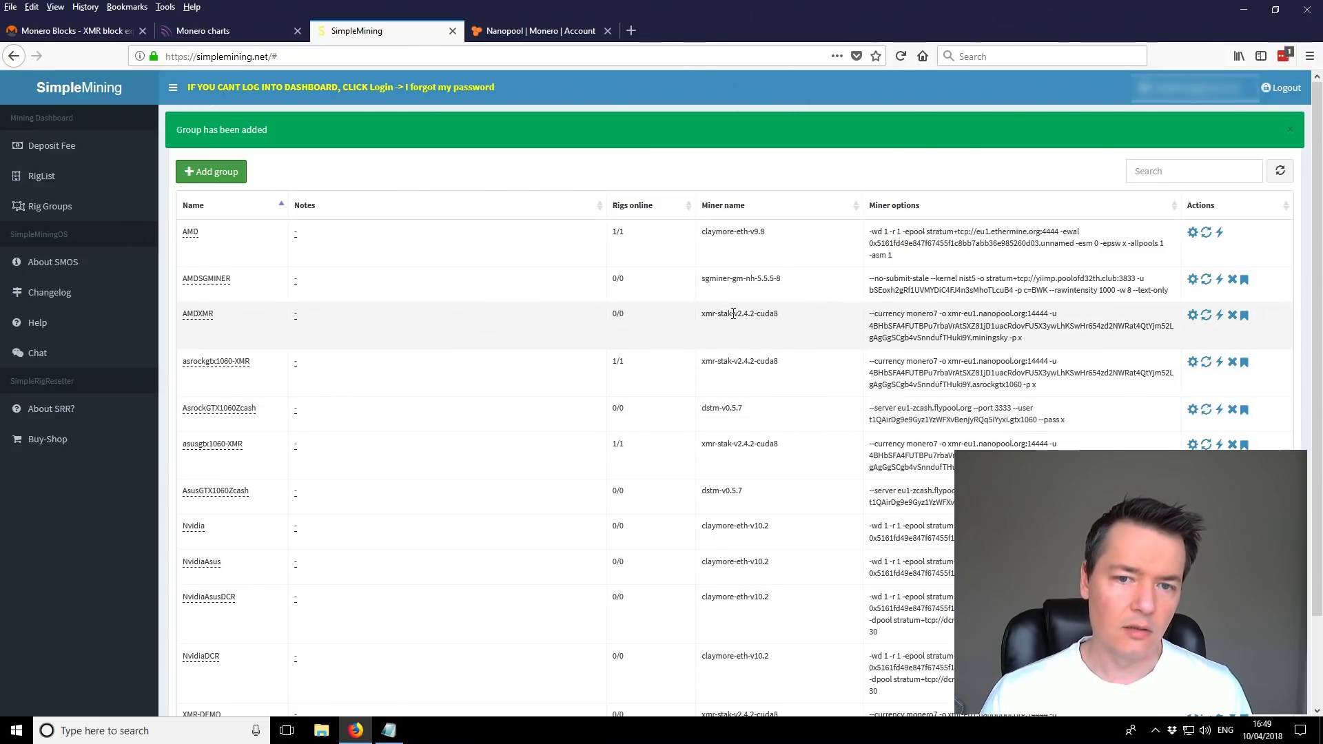
{"action": "left_click", "coordinate": [40, 178]}
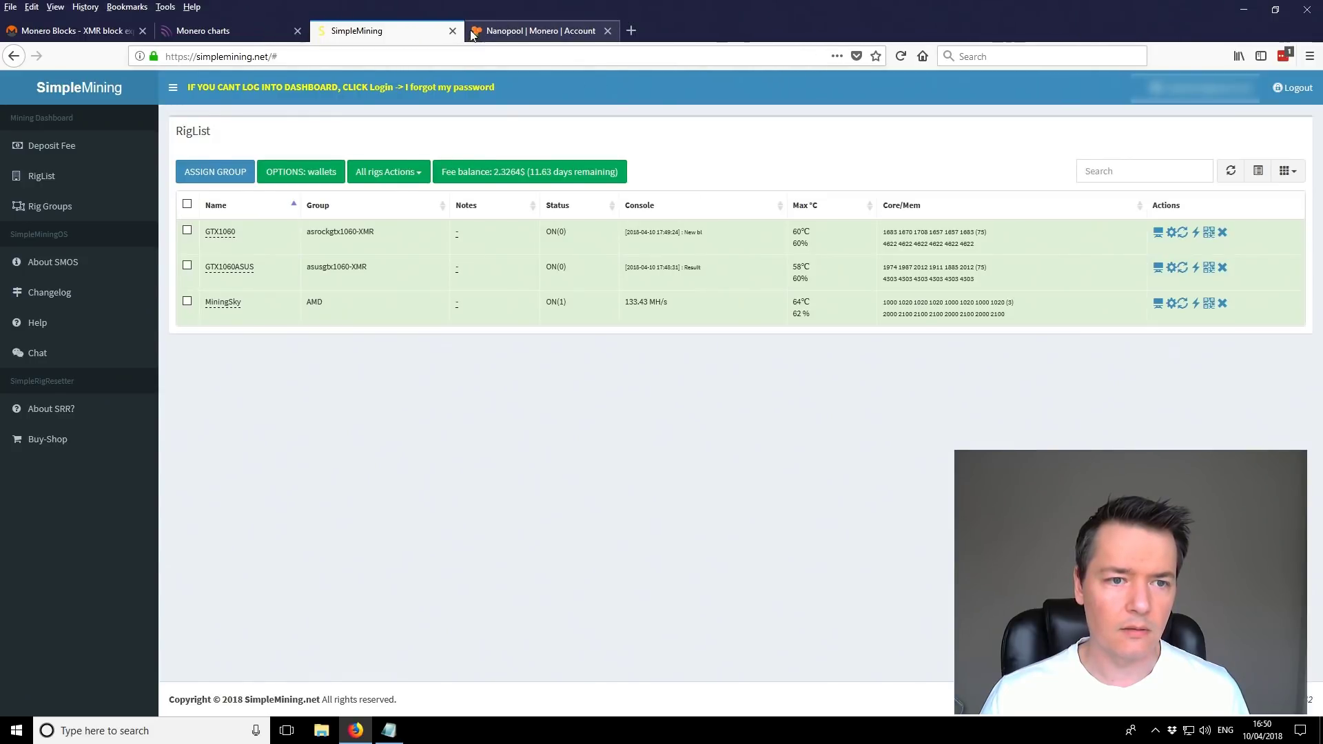
{"action": "left_click", "coordinate": [188, 303]}
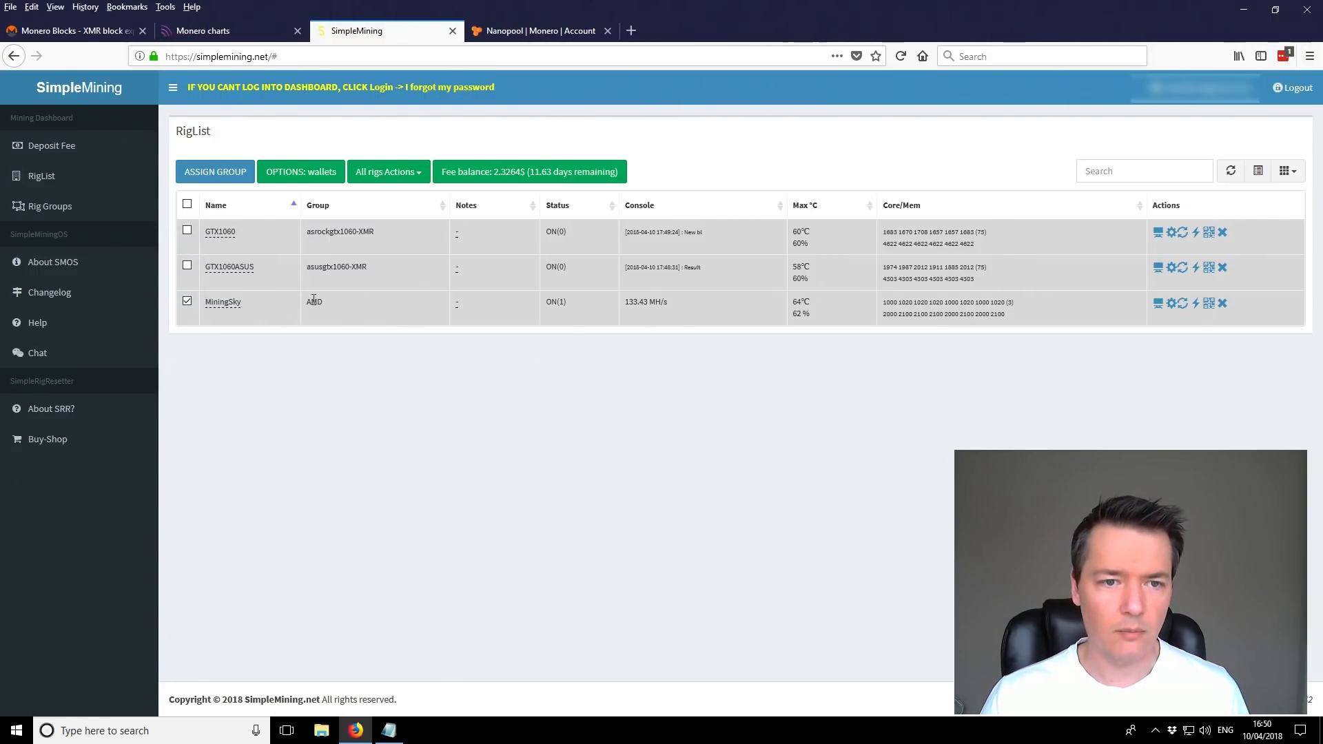
Assign MiningSky to the XMR-DEMO group with a reboot and save it
{"action": "left_click", "coordinate": [209, 174]}
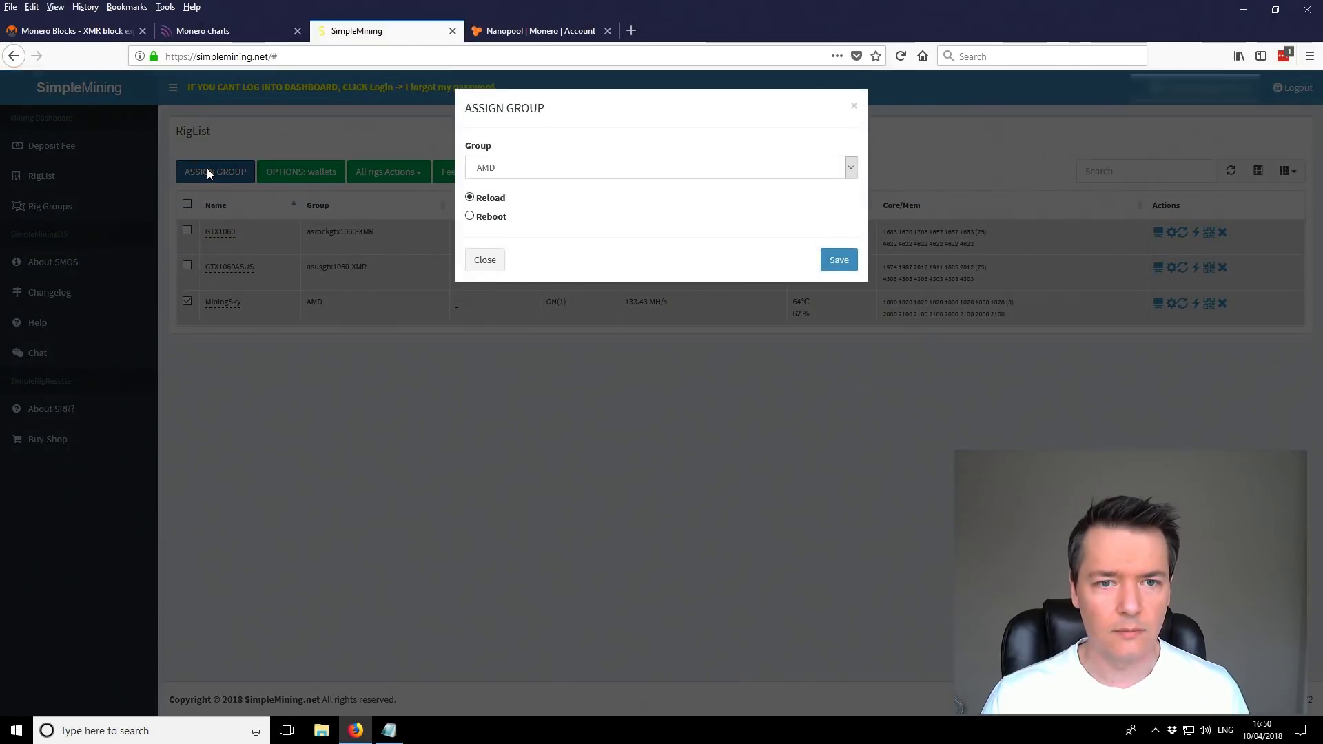
{"action": "left_click", "coordinate": [533, 174]}
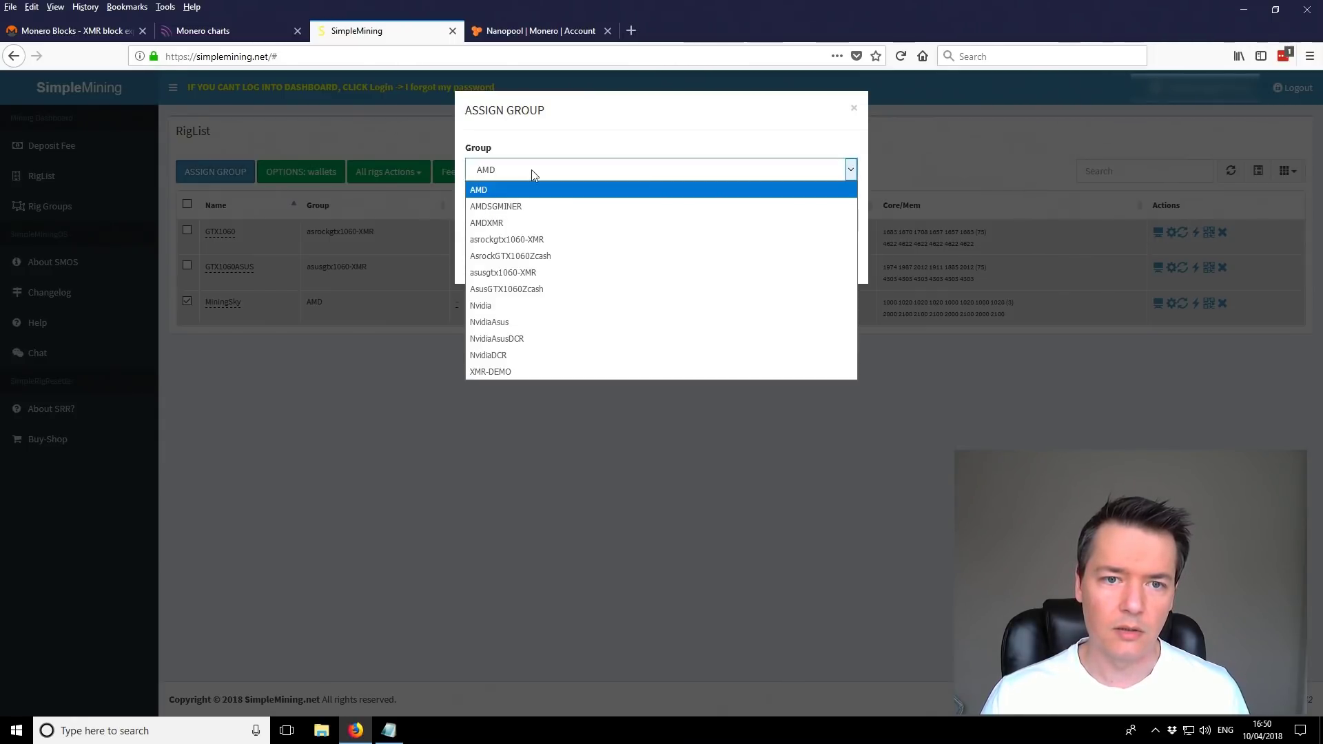
{"action": "left_click", "coordinate": [493, 372]}
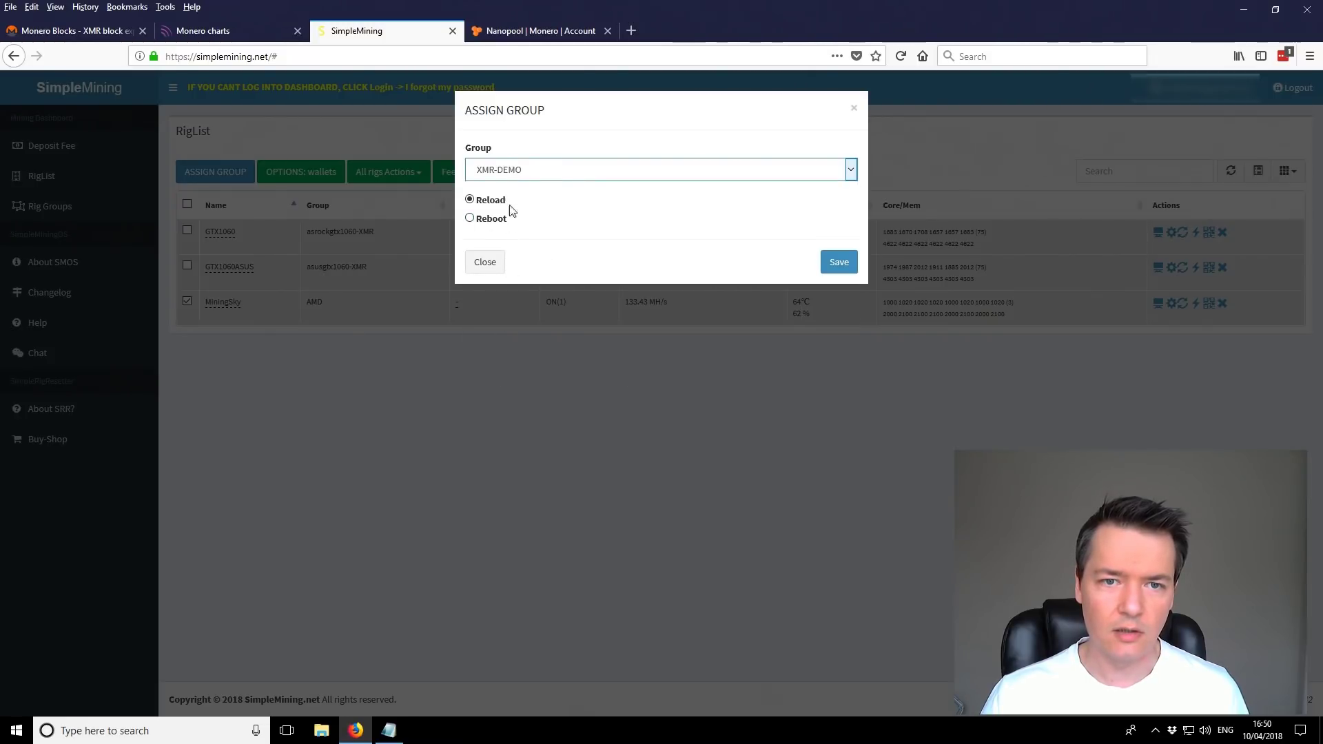
{"action": "left_click", "coordinate": [469, 219]}
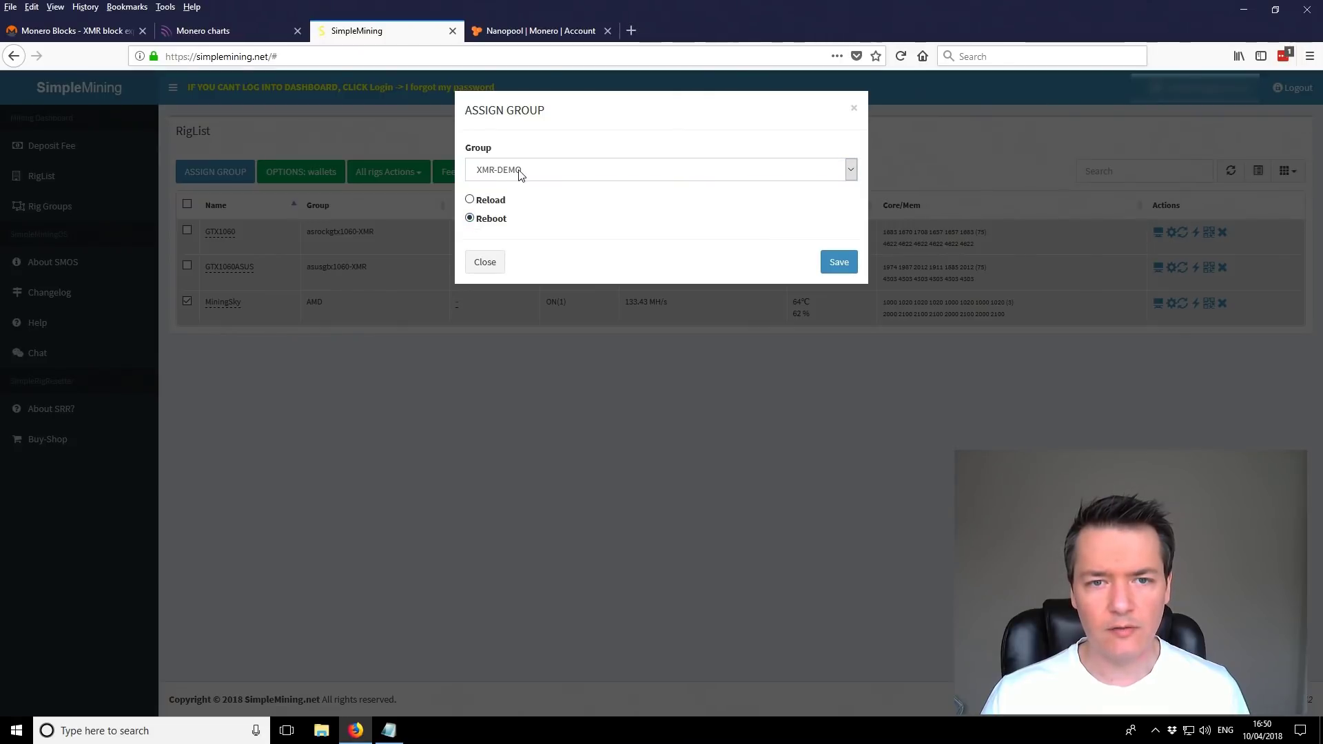
{"action": "left_click", "coordinate": [836, 266]}
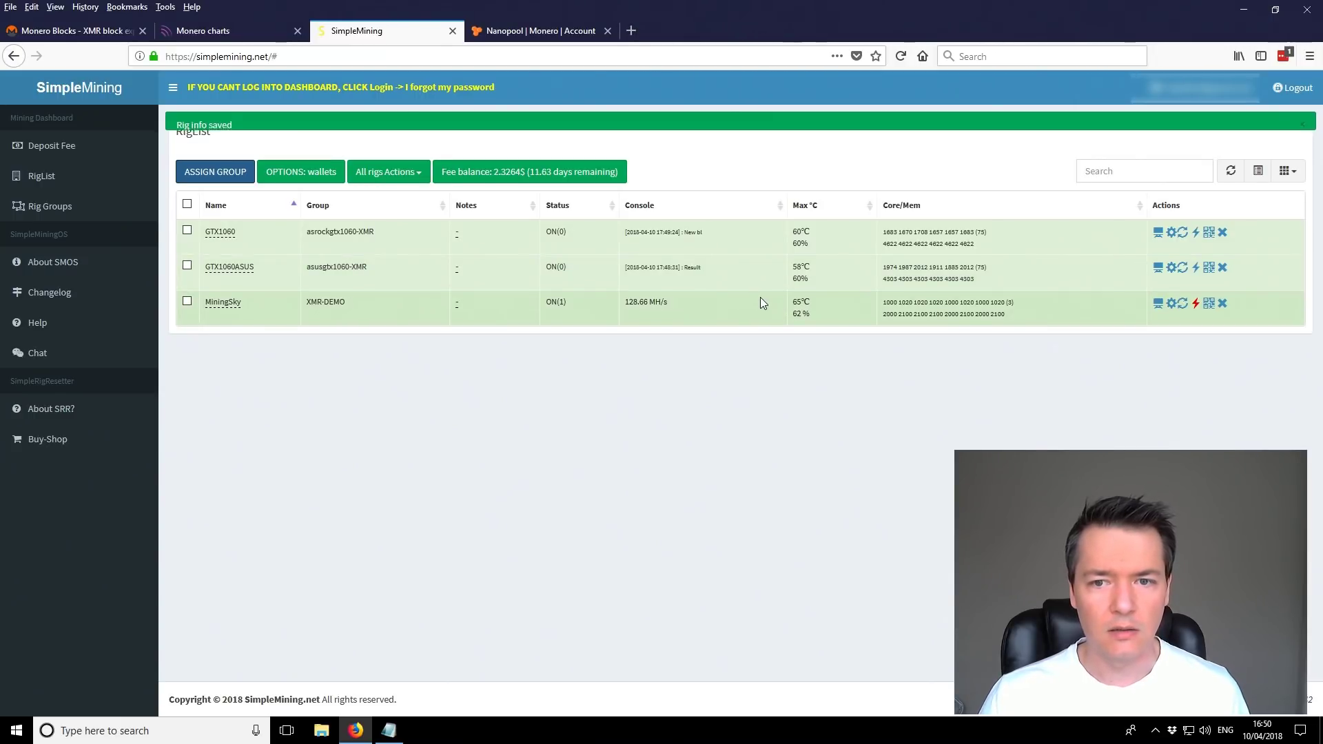
{"action": "mouse_move", "coordinate": [797, 302]}
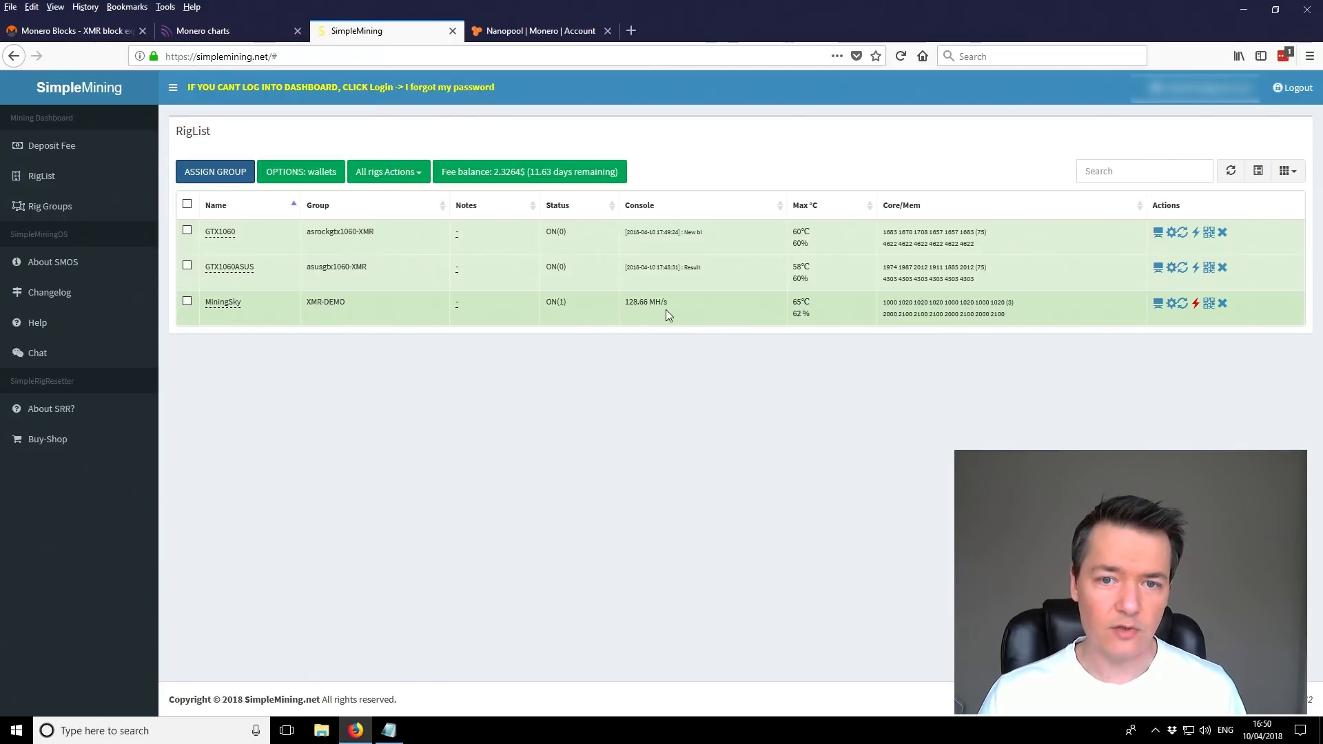
{"action": "mouse_move", "coordinate": [657, 307]}
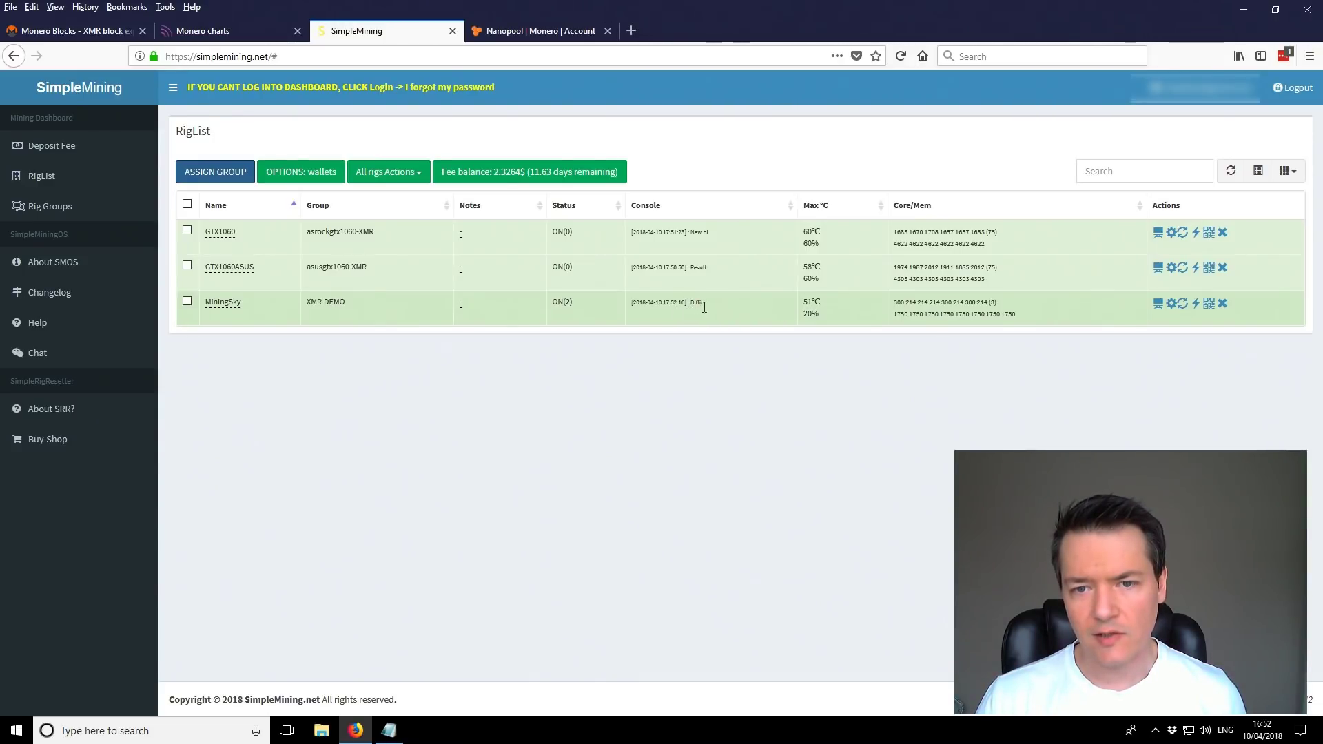
{"action": "left_click_drag", "start_coordinate": [632, 303], "coordinate": [716, 300]}
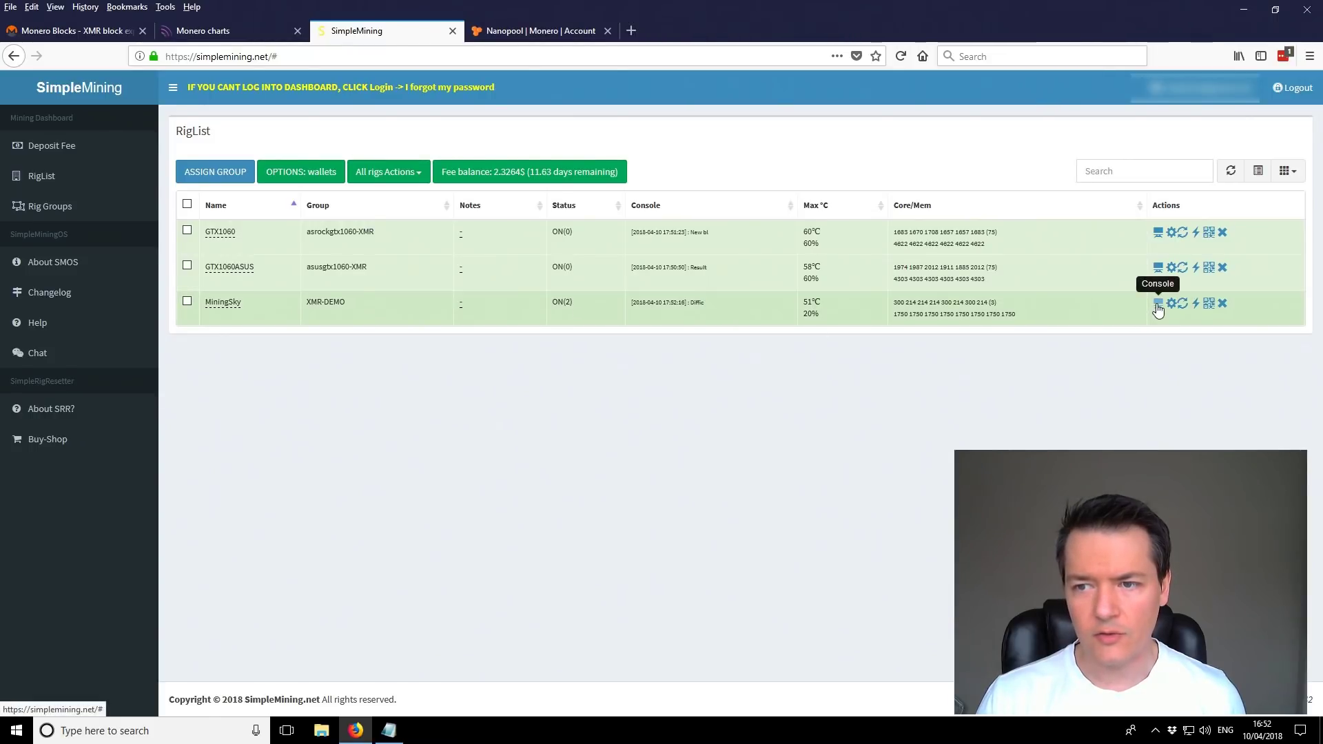
{"action": "left_click", "coordinate": [1157, 305]}
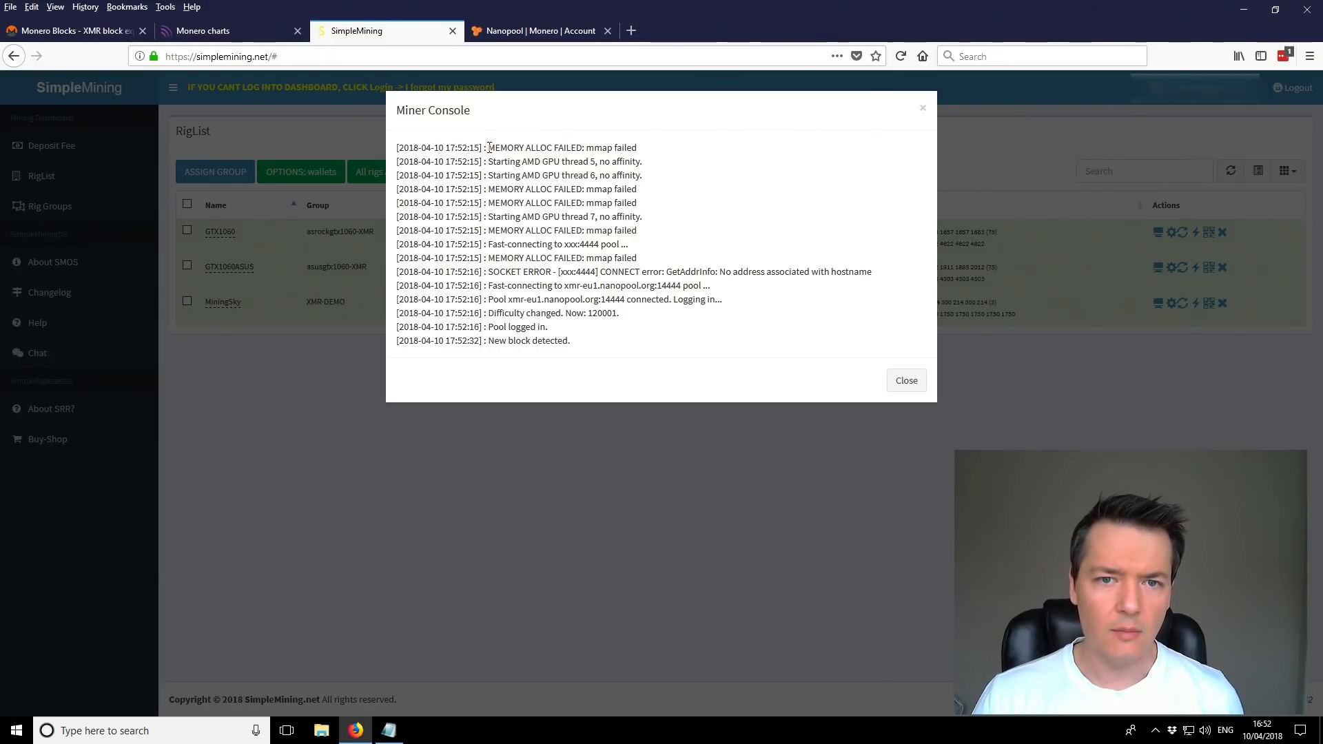
{"action": "left_click_drag", "start_coordinate": [489, 147], "coordinate": [639, 153]}
{"action": "left_click", "coordinate": [641, 158]}
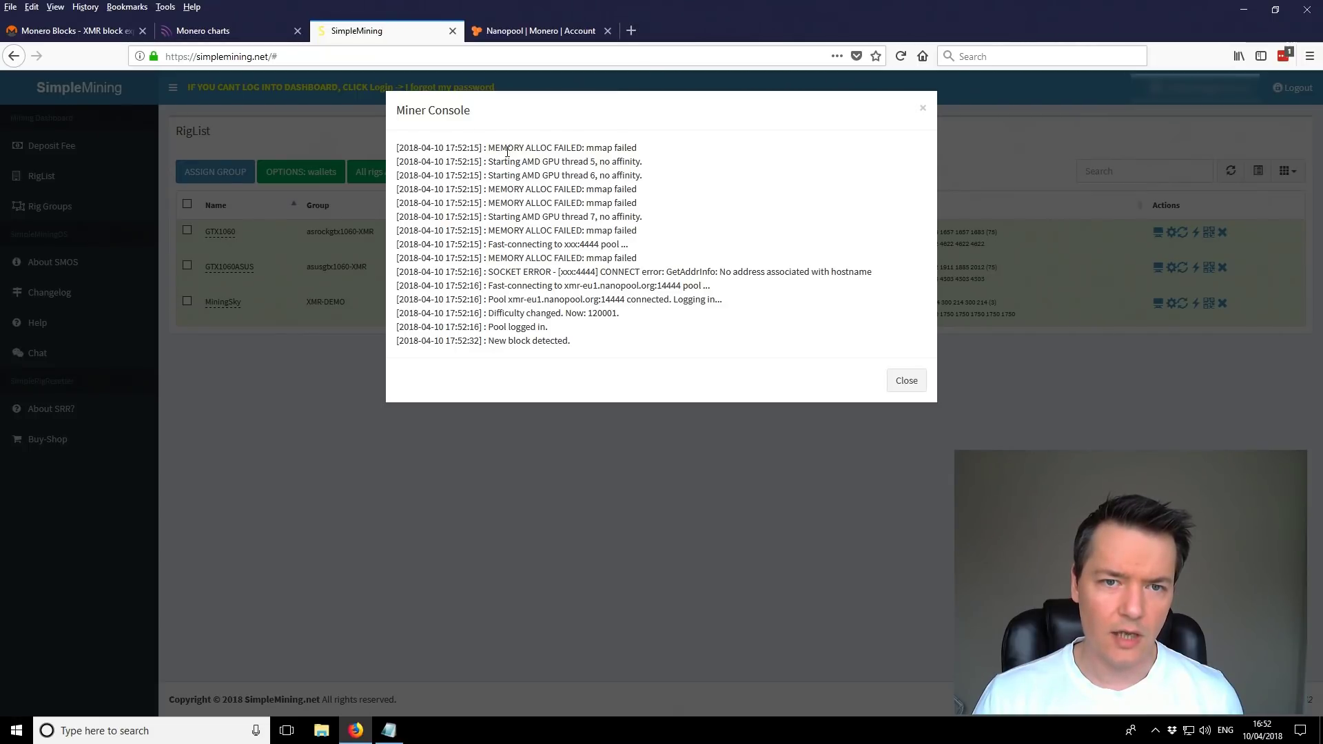
{"action": "left_click_drag", "start_coordinate": [488, 149], "coordinate": [640, 153]}
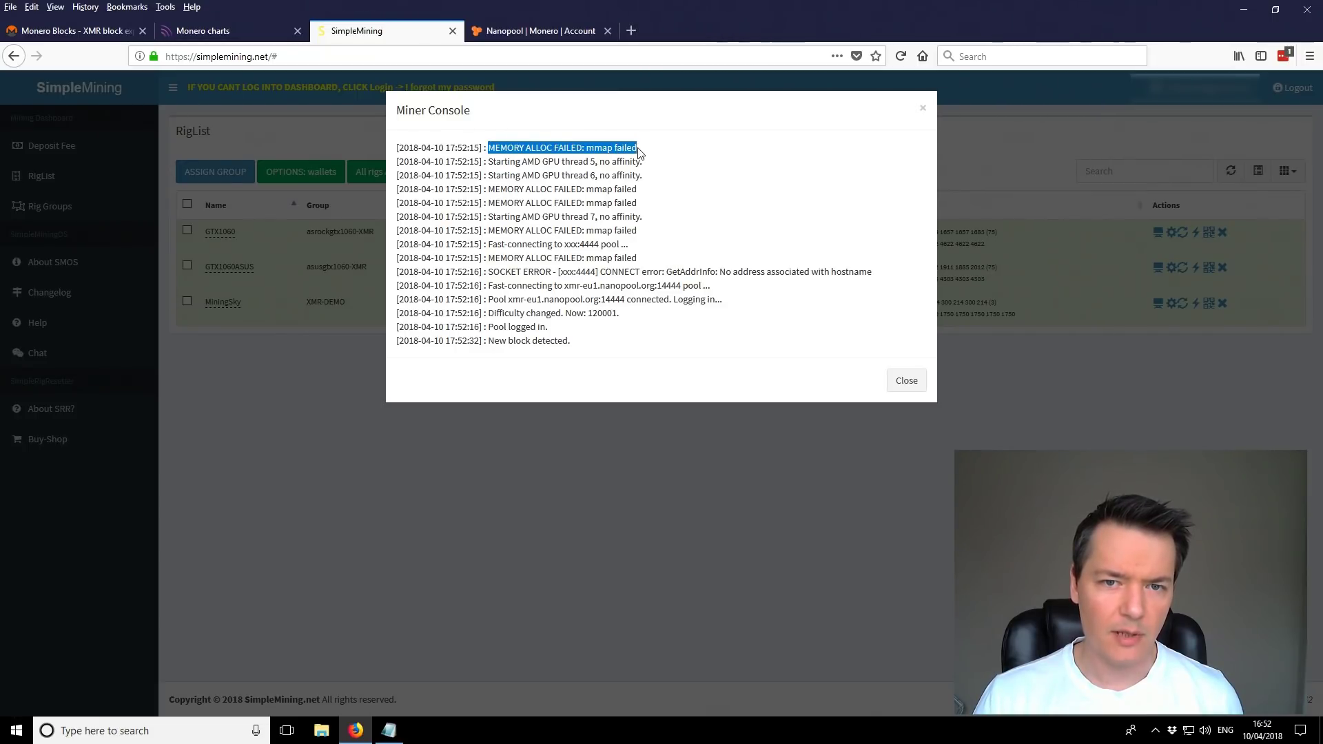
{"action": "left_click", "coordinate": [593, 261]}
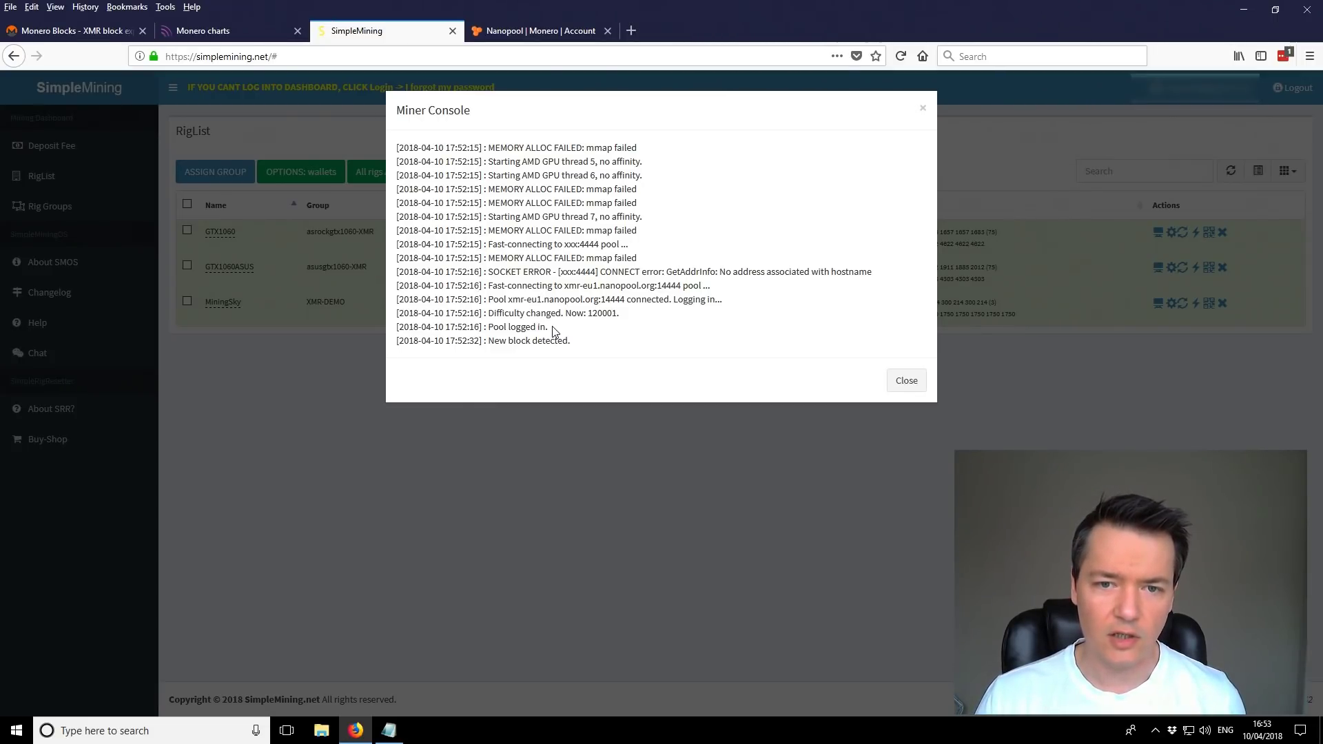
{"action": "left_click", "coordinate": [905, 382]}
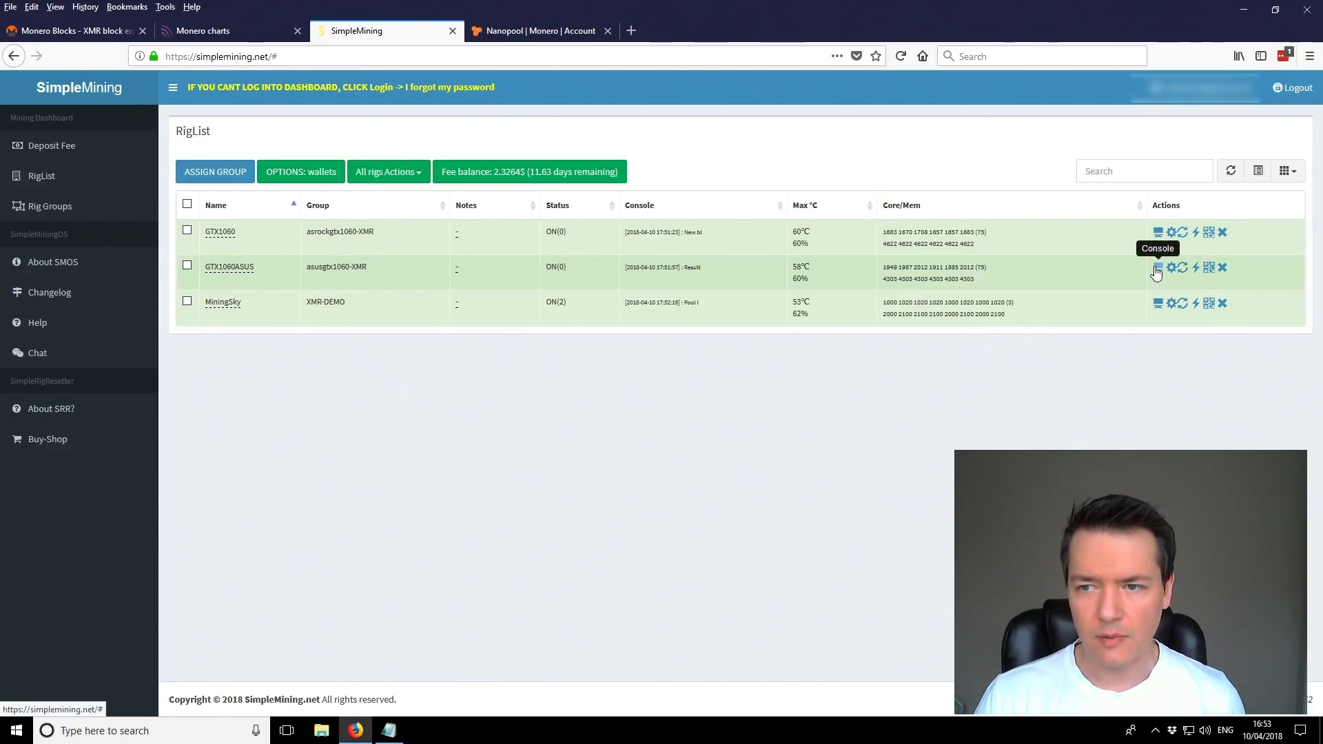
Review the pool-accepted results (17:48:31, 17:50:28) in the miner console, then close it
{"action": "left_click", "coordinate": [1158, 267]}
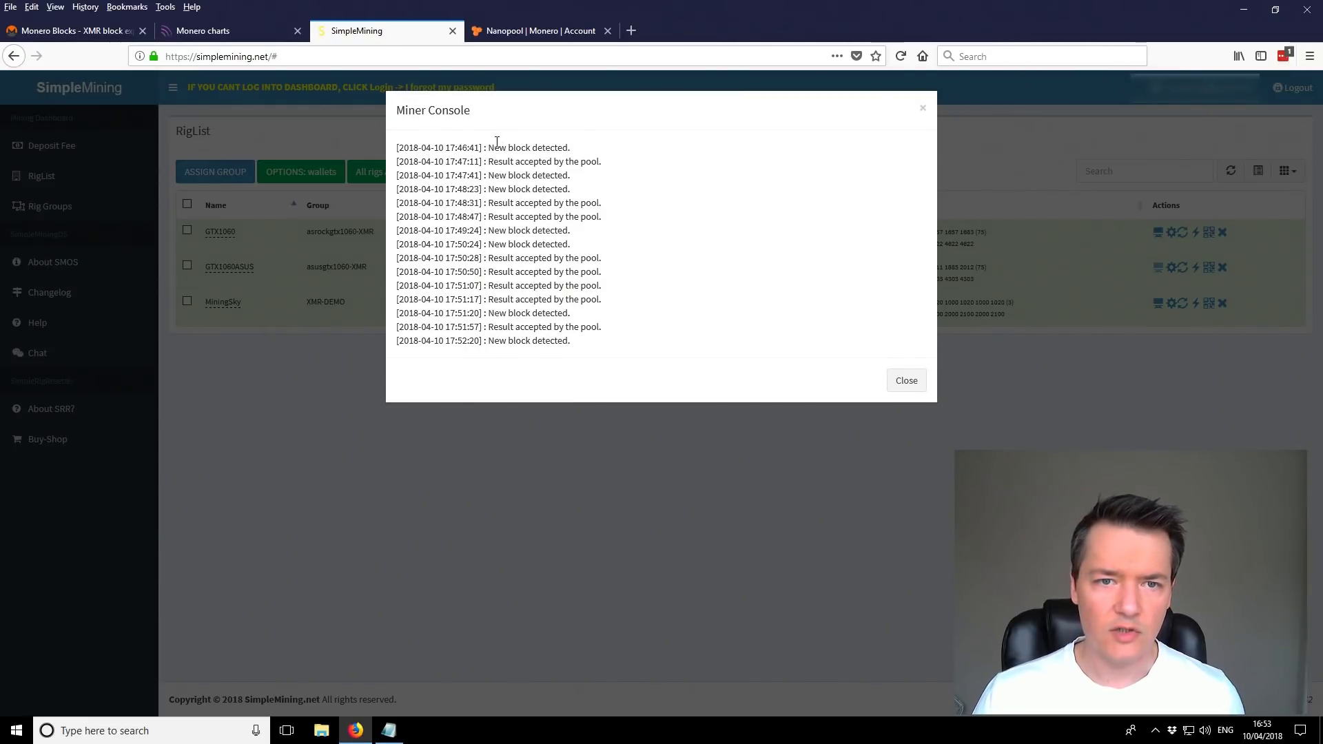
{"action": "left_click_drag", "start_coordinate": [509, 147], "coordinate": [579, 151]}
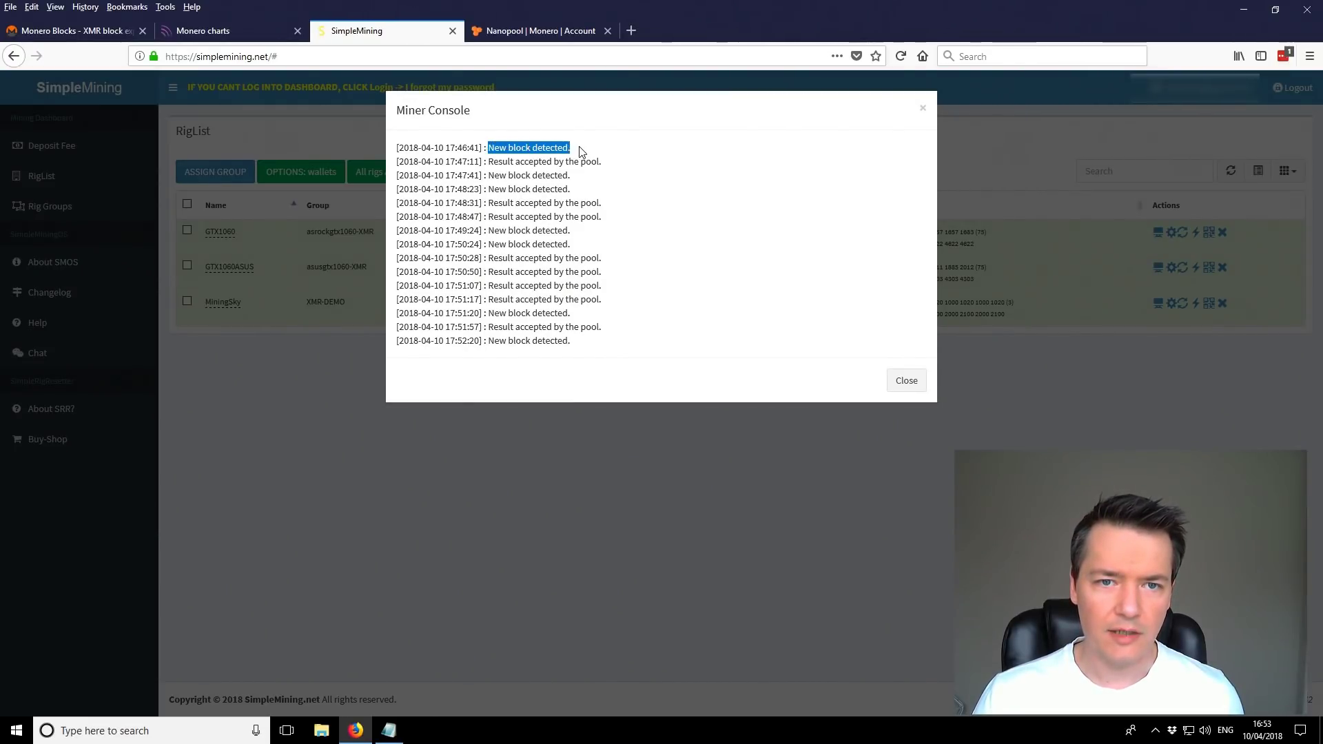
{"action": "left_click", "coordinate": [601, 170]}
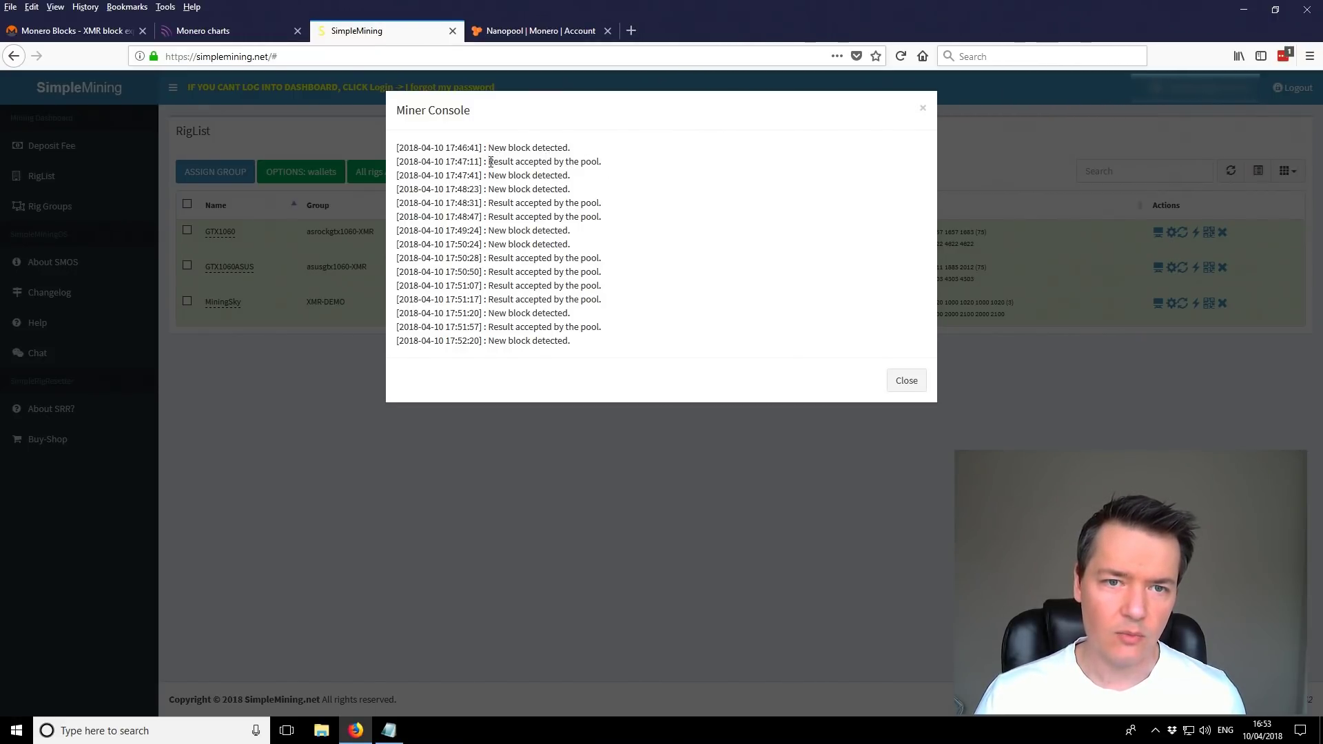
{"action": "left_click_drag", "start_coordinate": [490, 164], "coordinate": [611, 166]}
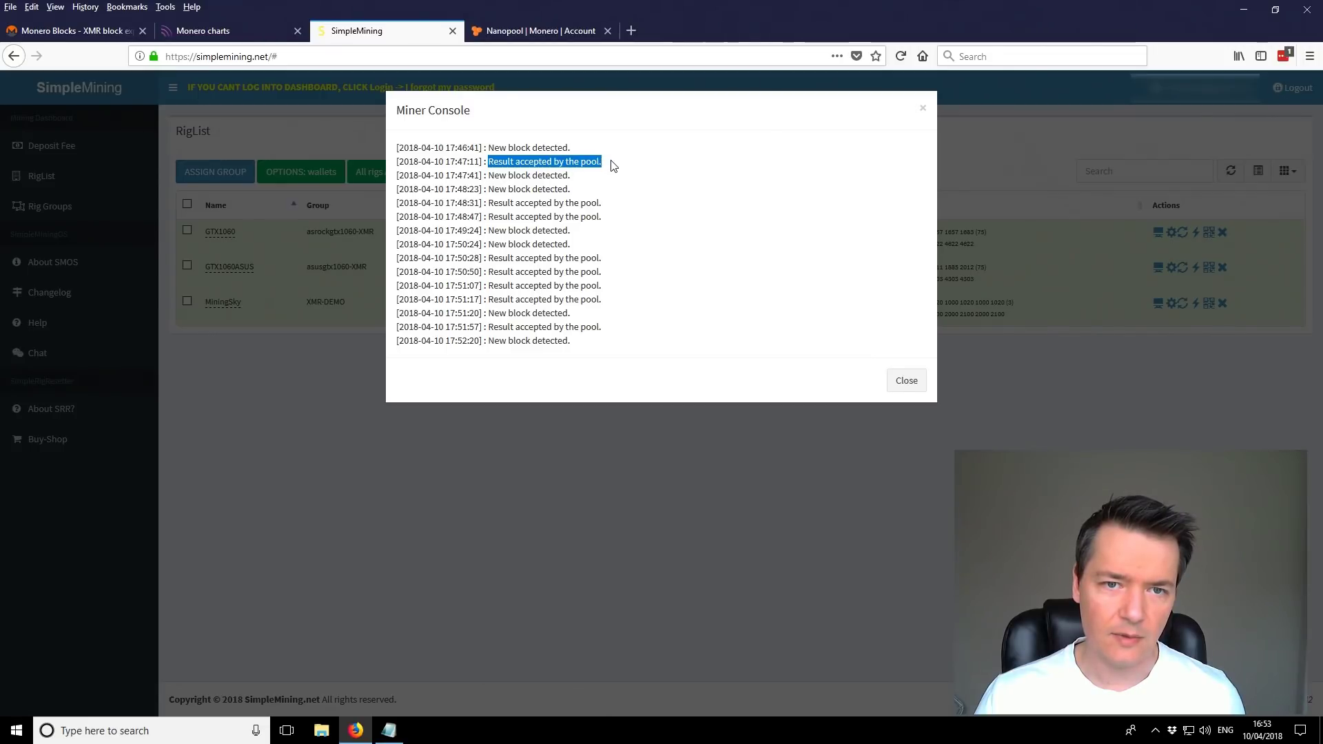
{"action": "left_click_drag", "start_coordinate": [489, 203], "coordinate": [615, 204]}
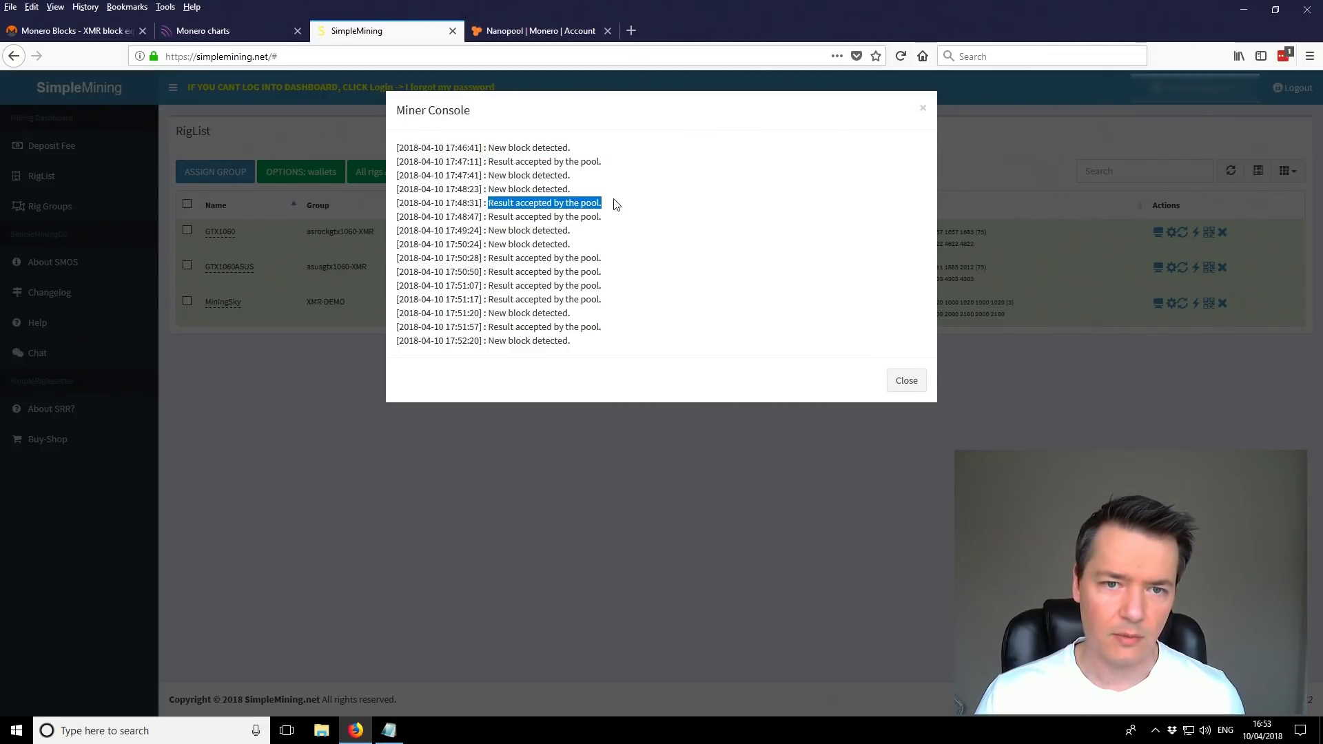
{"action": "left_click_drag", "start_coordinate": [490, 261], "coordinate": [606, 260]}
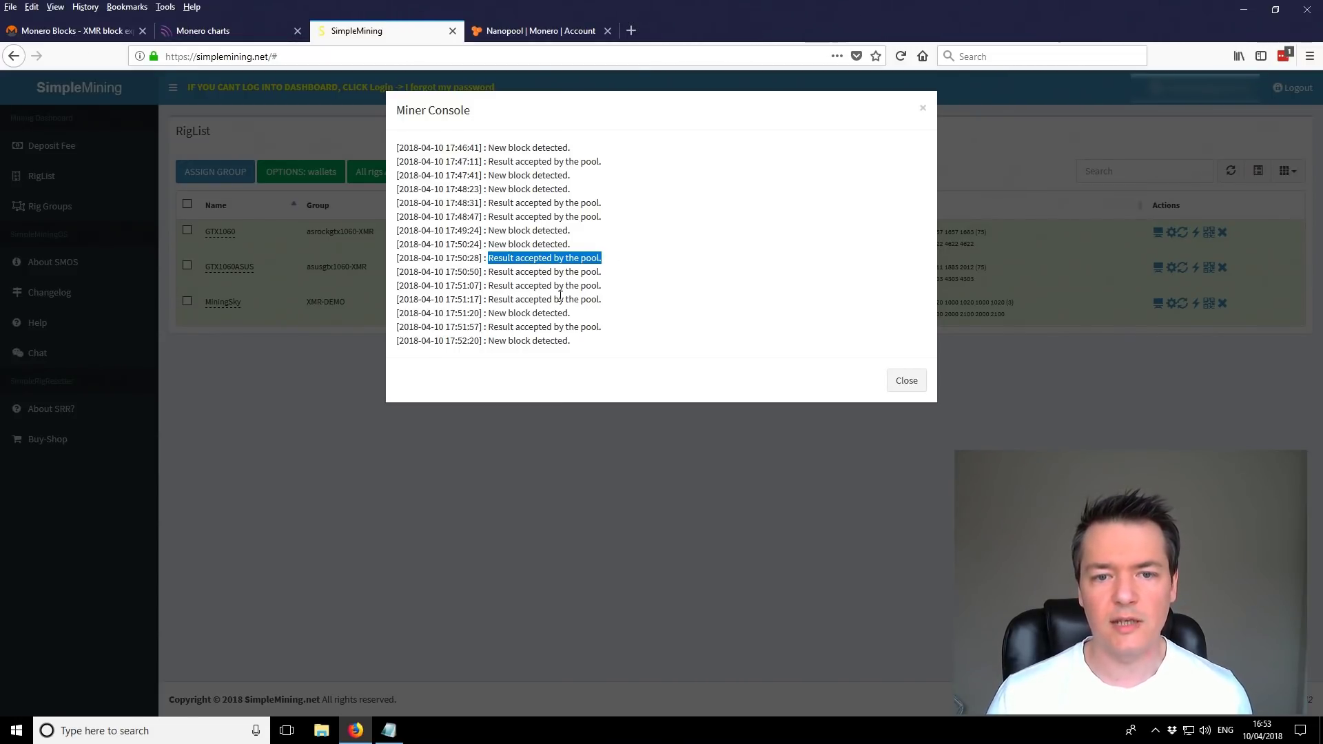
{"action": "left_click", "coordinate": [560, 295]}
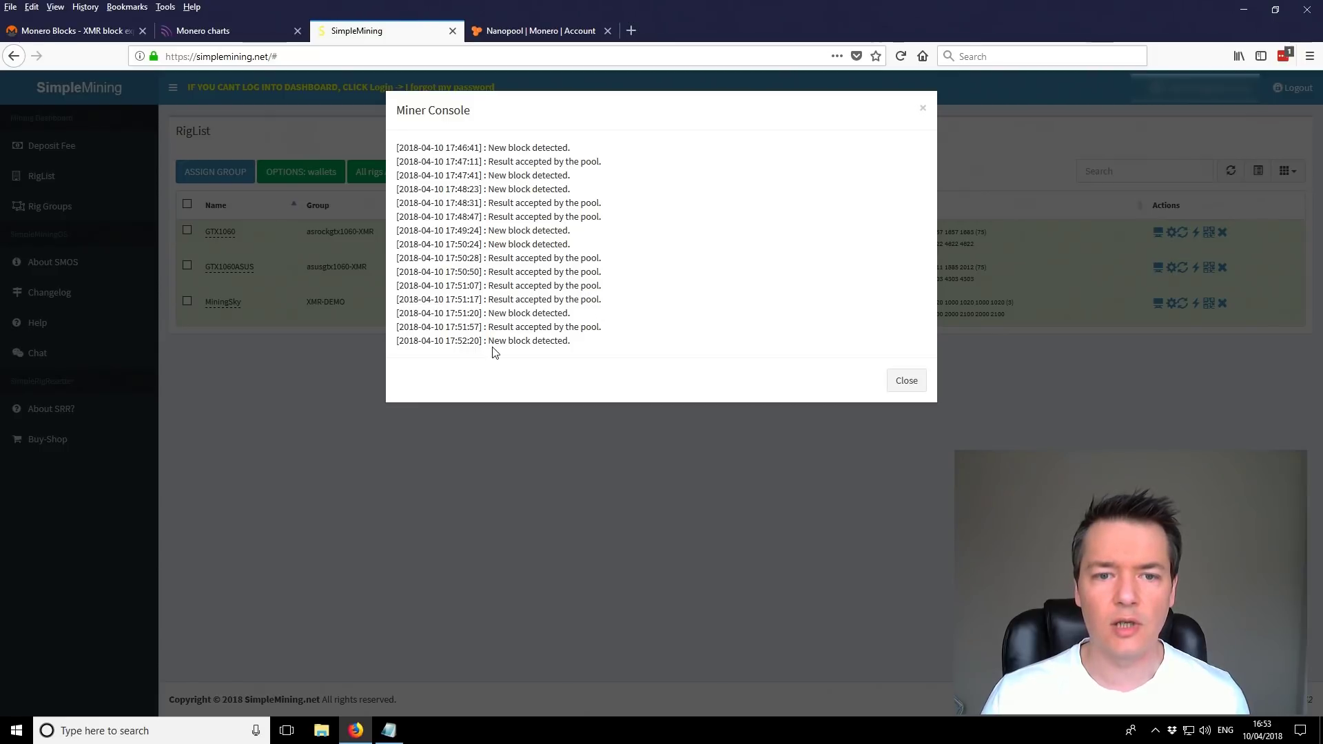
{"action": "left_click_drag", "start_coordinate": [490, 342], "coordinate": [592, 347]}
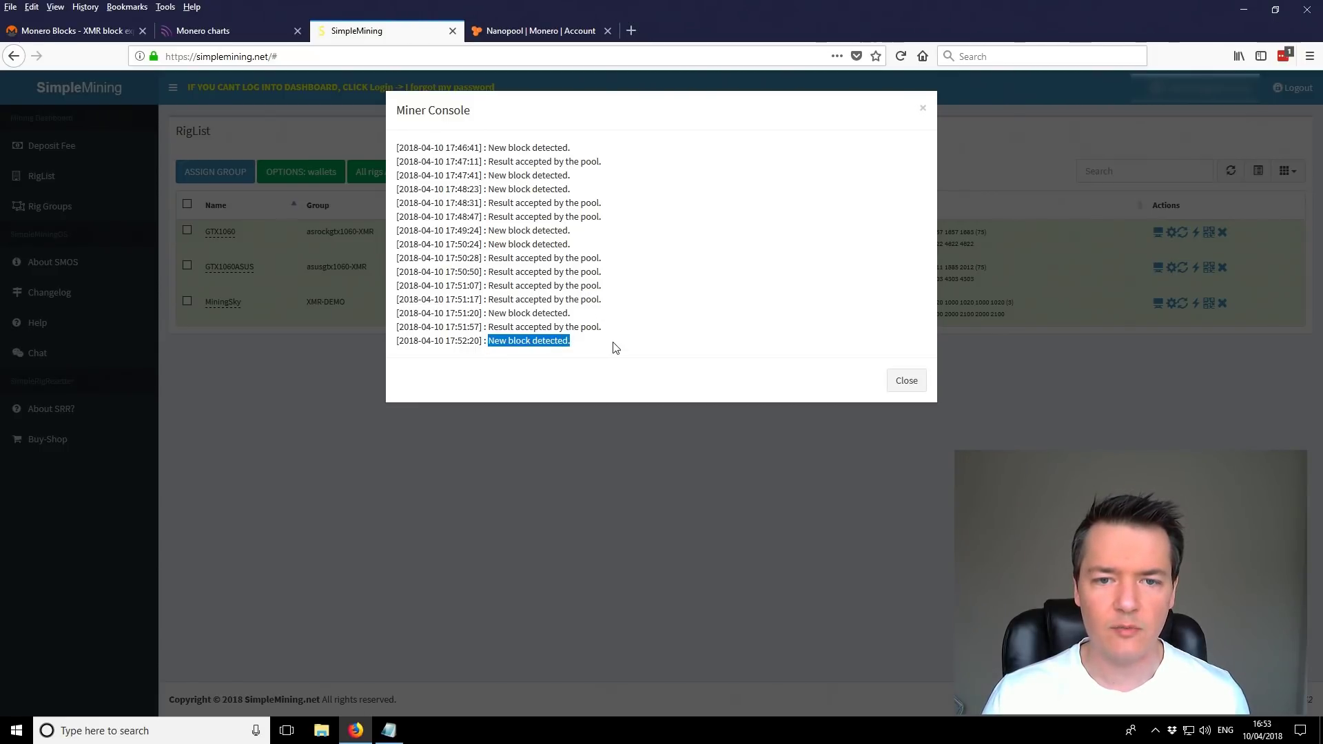
{"action": "left_click", "coordinate": [615, 348]}
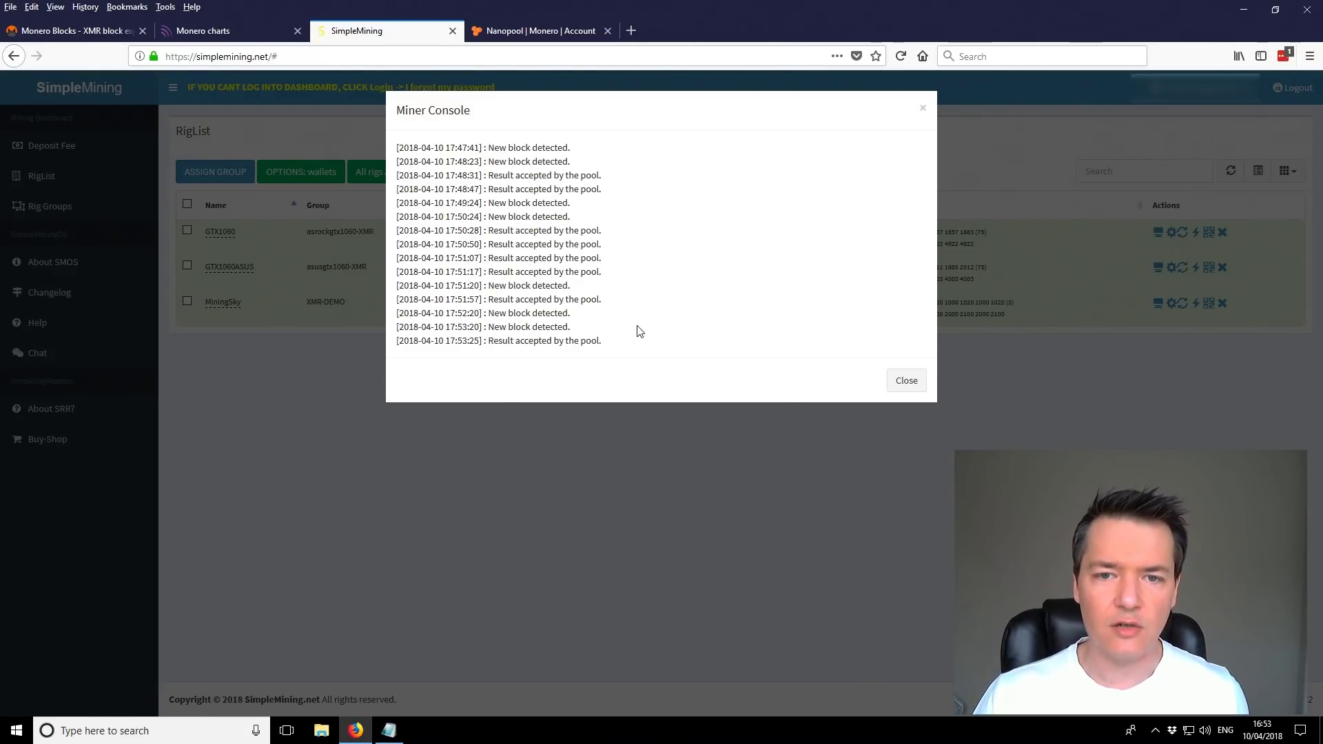
{"action": "left_click", "coordinate": [905, 381]}
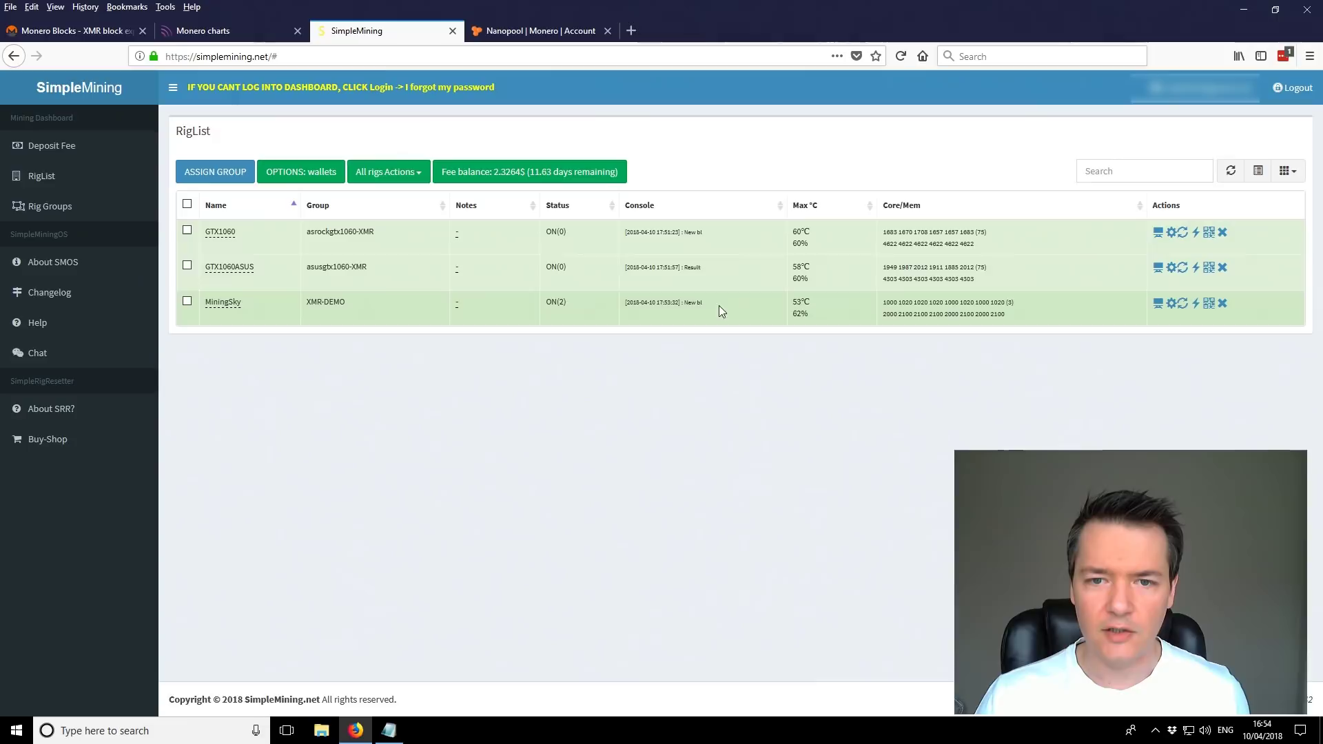
{"action": "left_click", "coordinate": [1158, 304]}
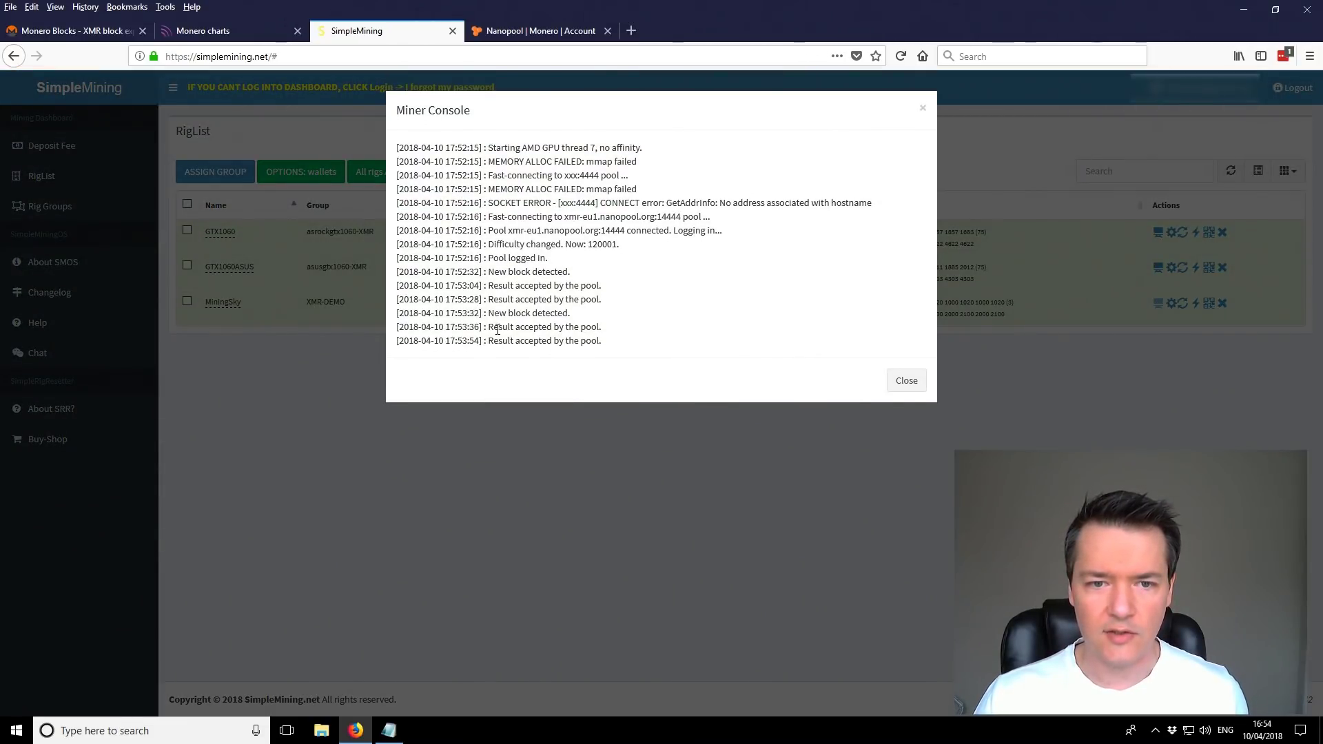
{"action": "left_click_drag", "start_coordinate": [493, 328], "coordinate": [609, 329]}
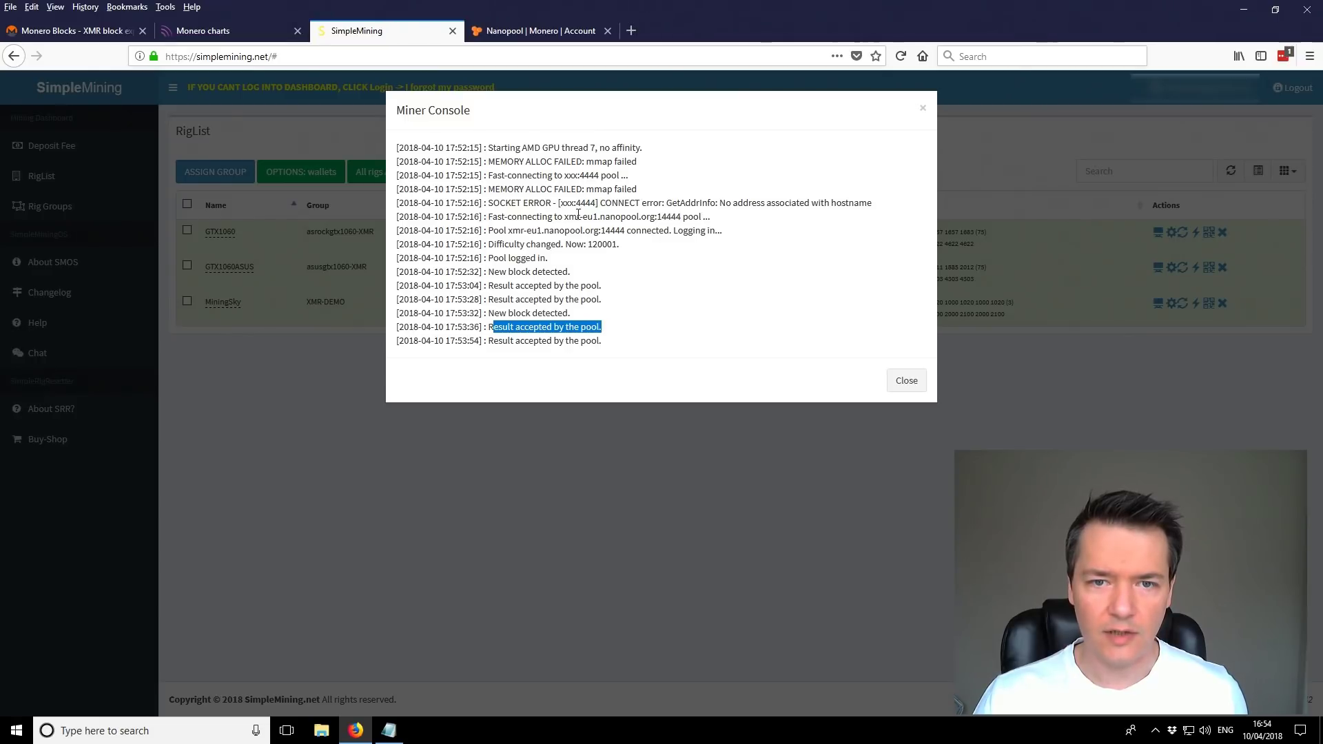
{"action": "left_click", "coordinate": [501, 326]}
{"action": "triple_click", "coordinate": [534, 327]}
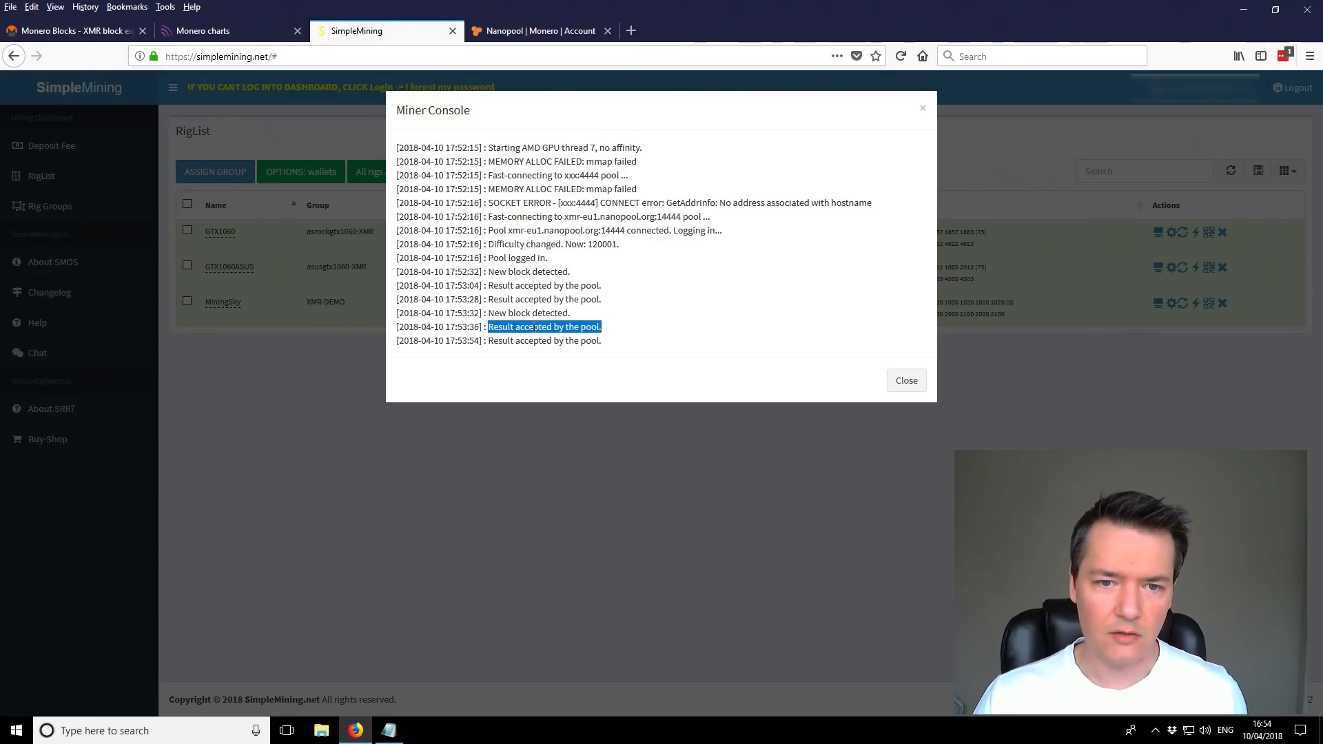
{"action": "left_click_drag", "start_coordinate": [489, 340], "coordinate": [614, 342]}
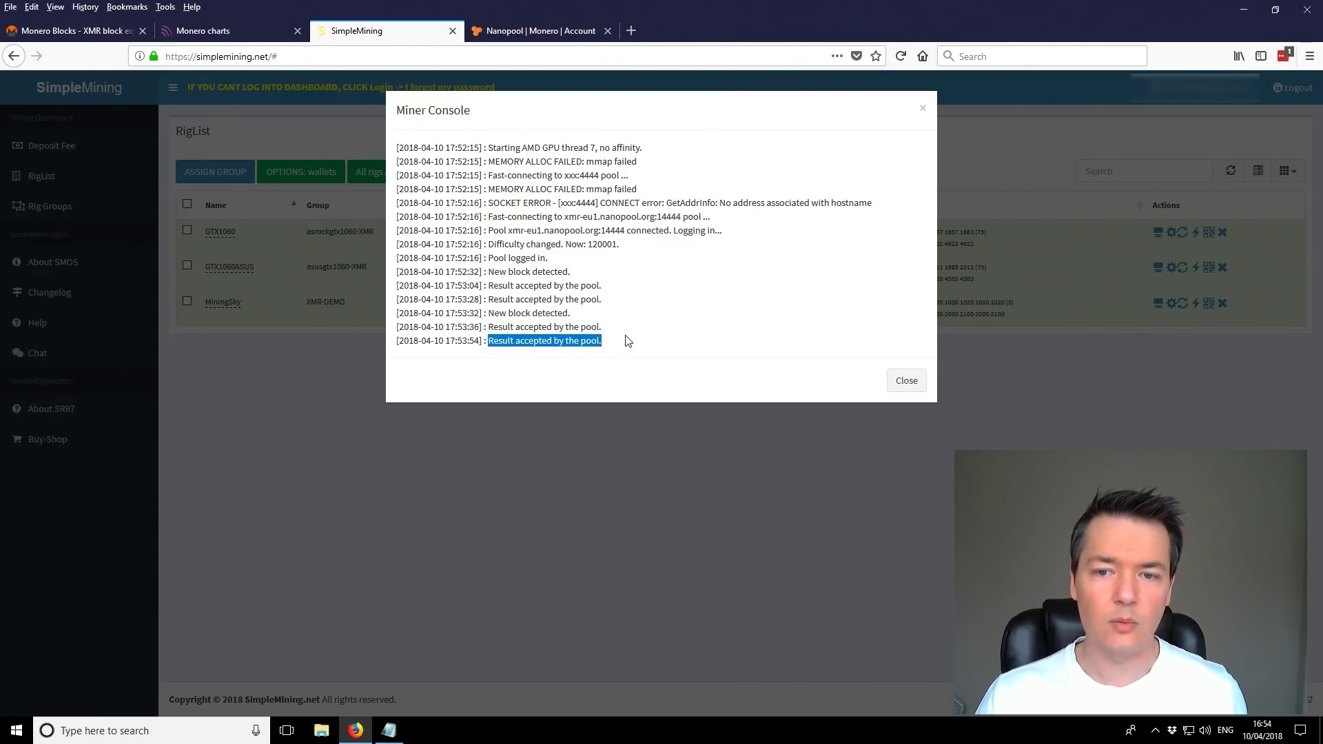
{"action": "left_click", "coordinate": [905, 381]}
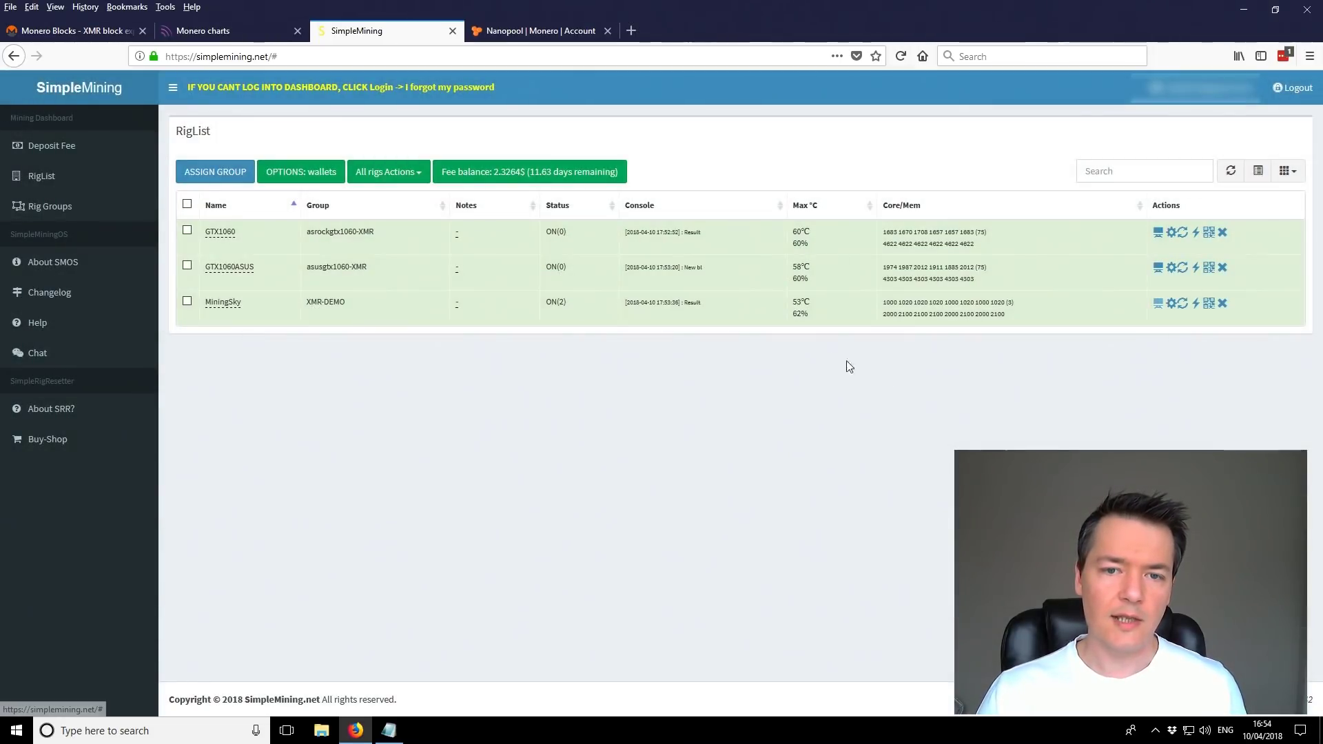
Switch to the Nanopool Monero account dashboard, abandoning an address lookup along the way
{"action": "left_click", "coordinate": [532, 35]}
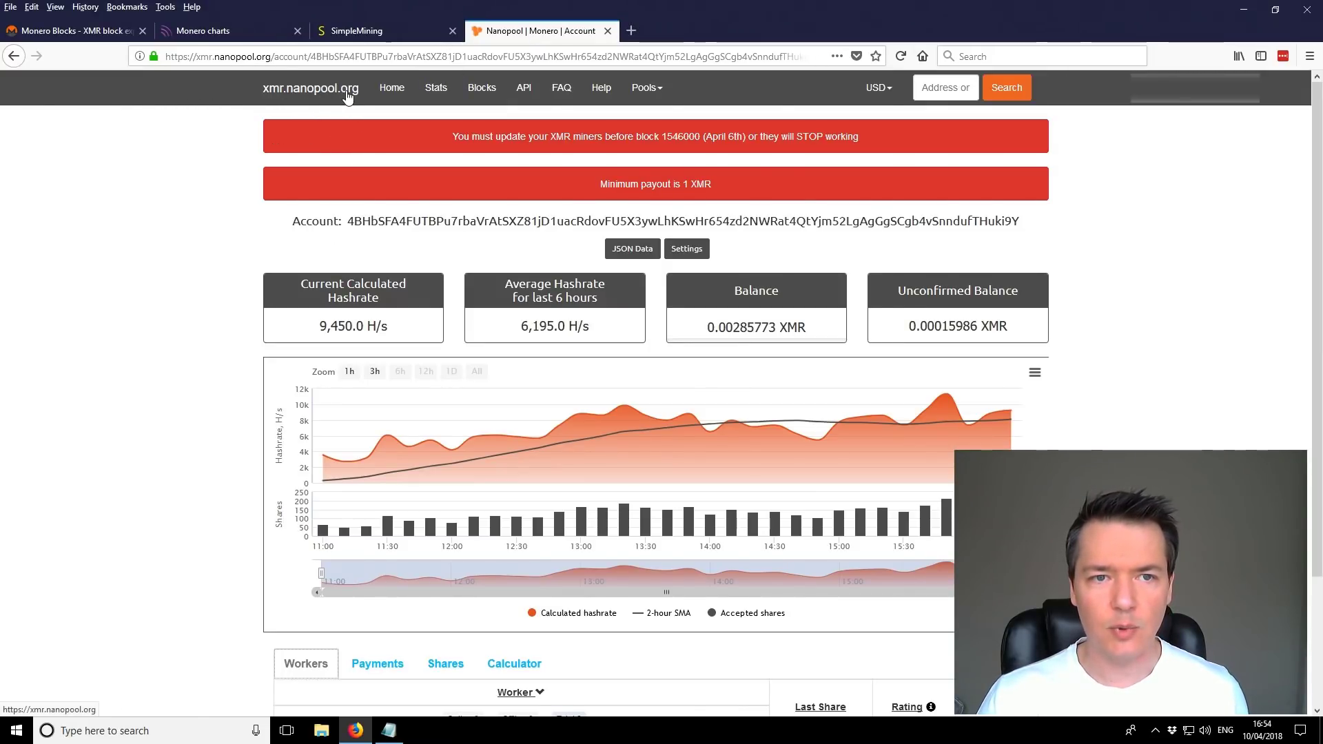
{"action": "left_click", "coordinate": [923, 92]}
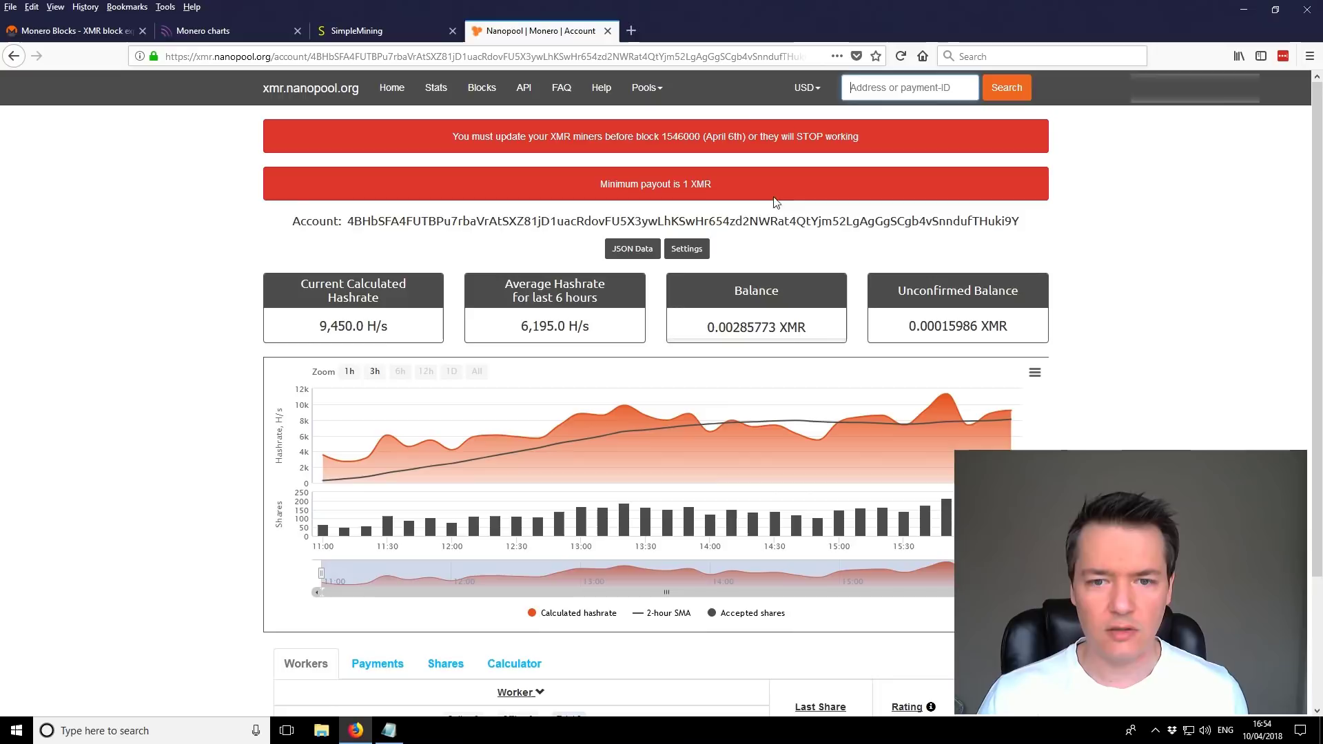
{"action": "left_click", "coordinate": [219, 246]}
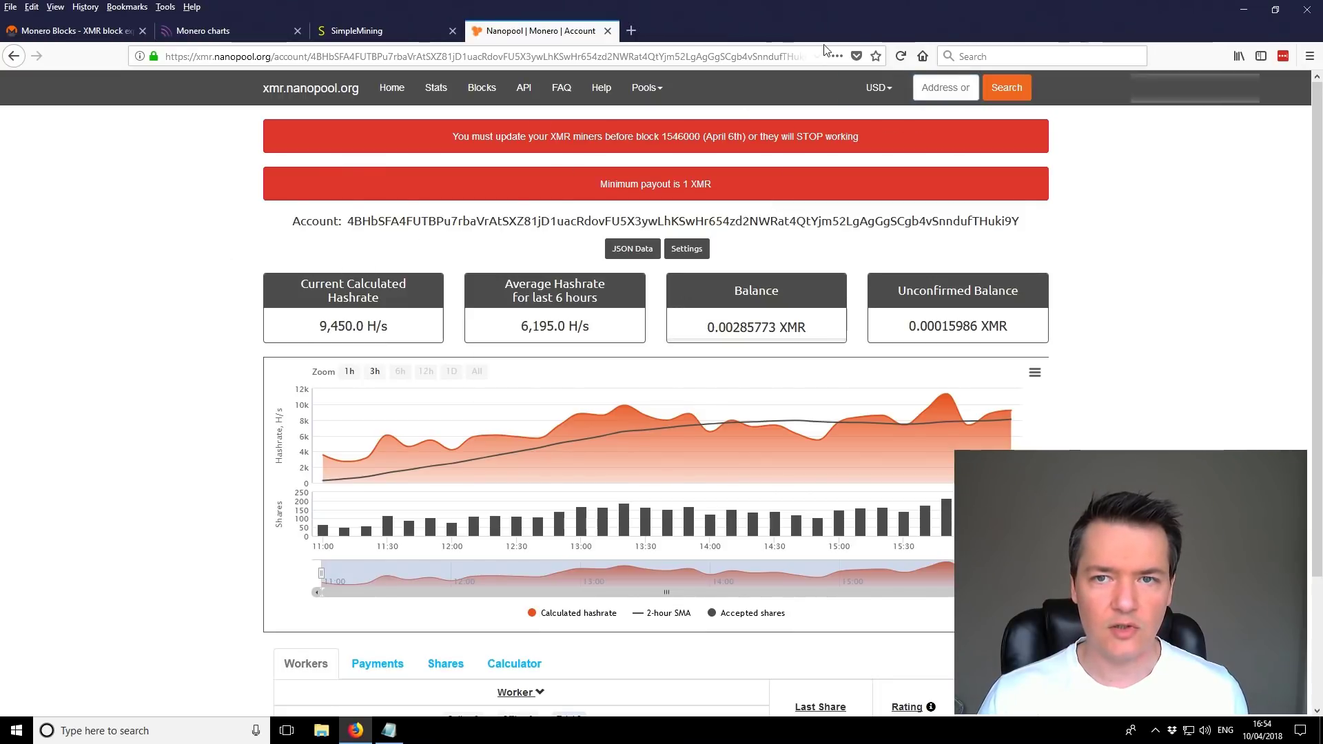
Reload the dashboard and highlight the current calculated hashrate of 4,410.0 H/s
{"action": "left_click", "coordinate": [899, 57]}
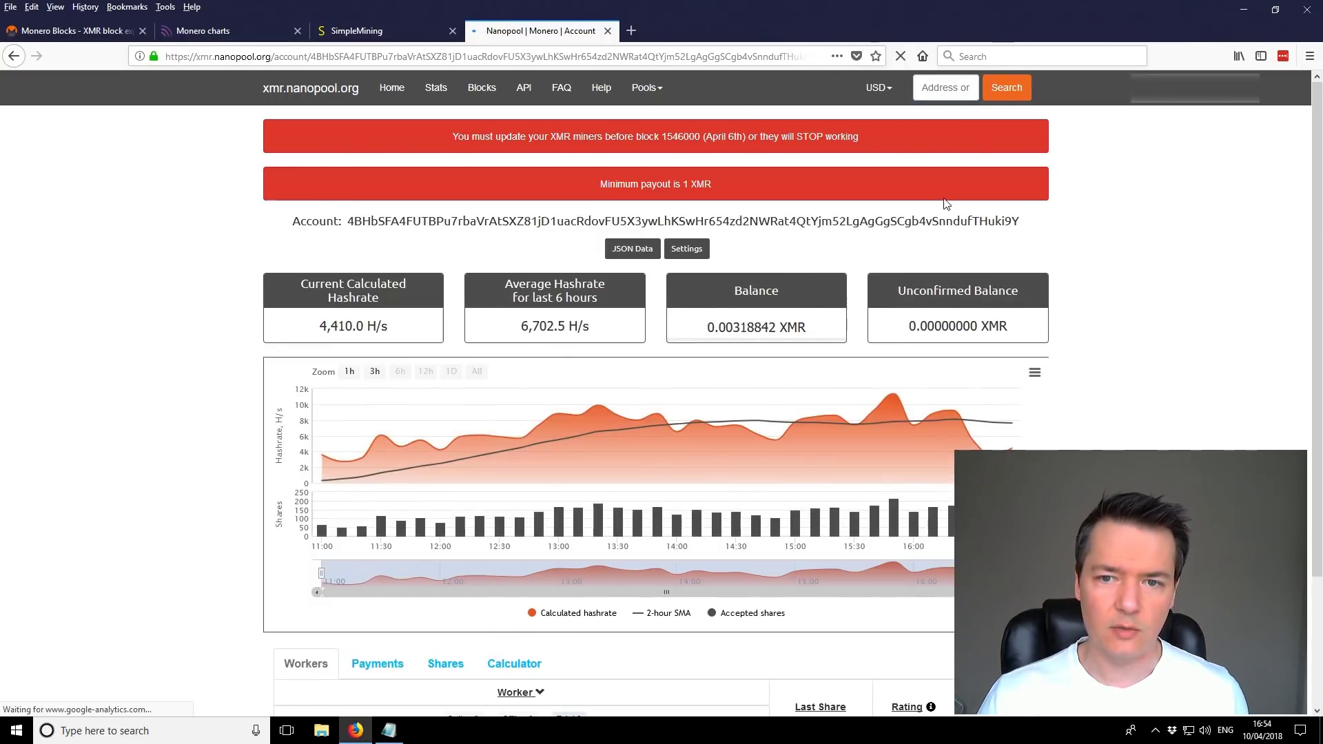
{"action": "scroll", "coordinate": [1085, 200], "scroll_direction": "down", "scroll_amount": 2}
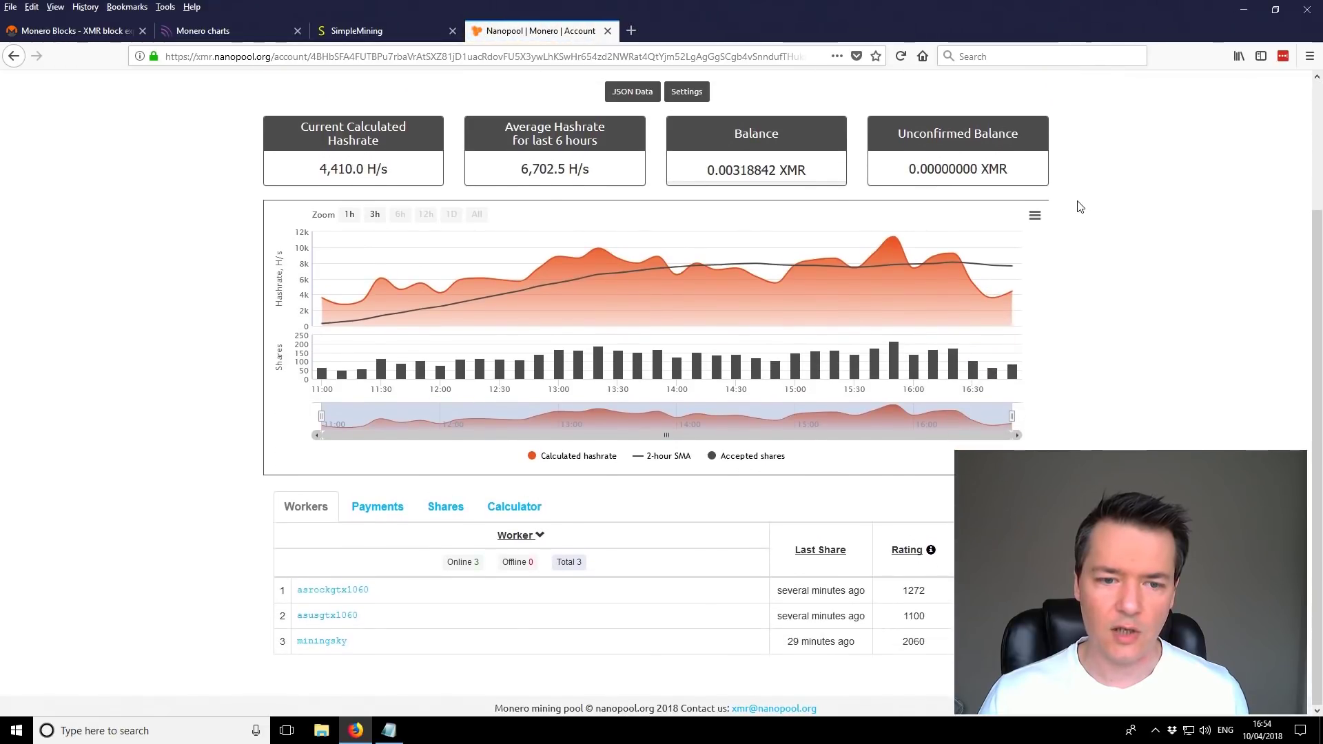
{"action": "scroll", "coordinate": [281, 304], "scroll_direction": "up", "scroll_amount": 3}
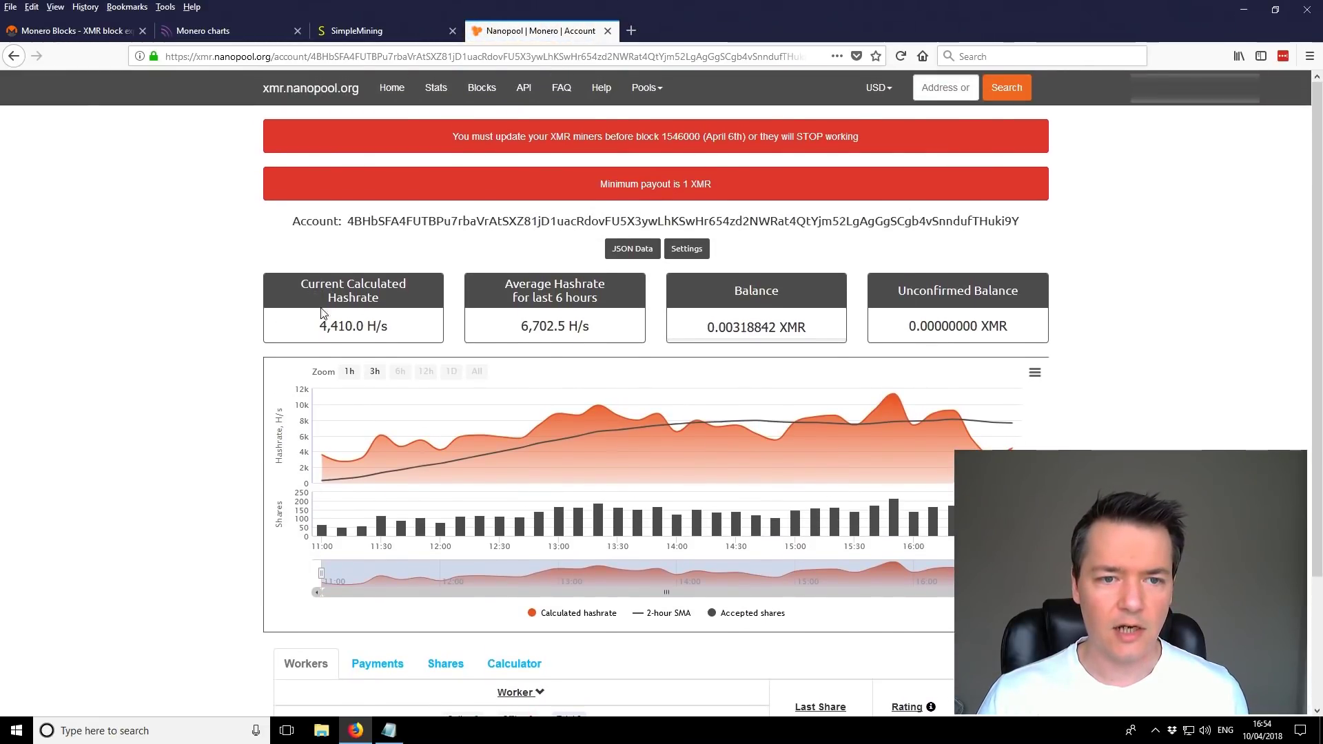
{"action": "left_click_drag", "start_coordinate": [318, 327], "coordinate": [394, 325]}
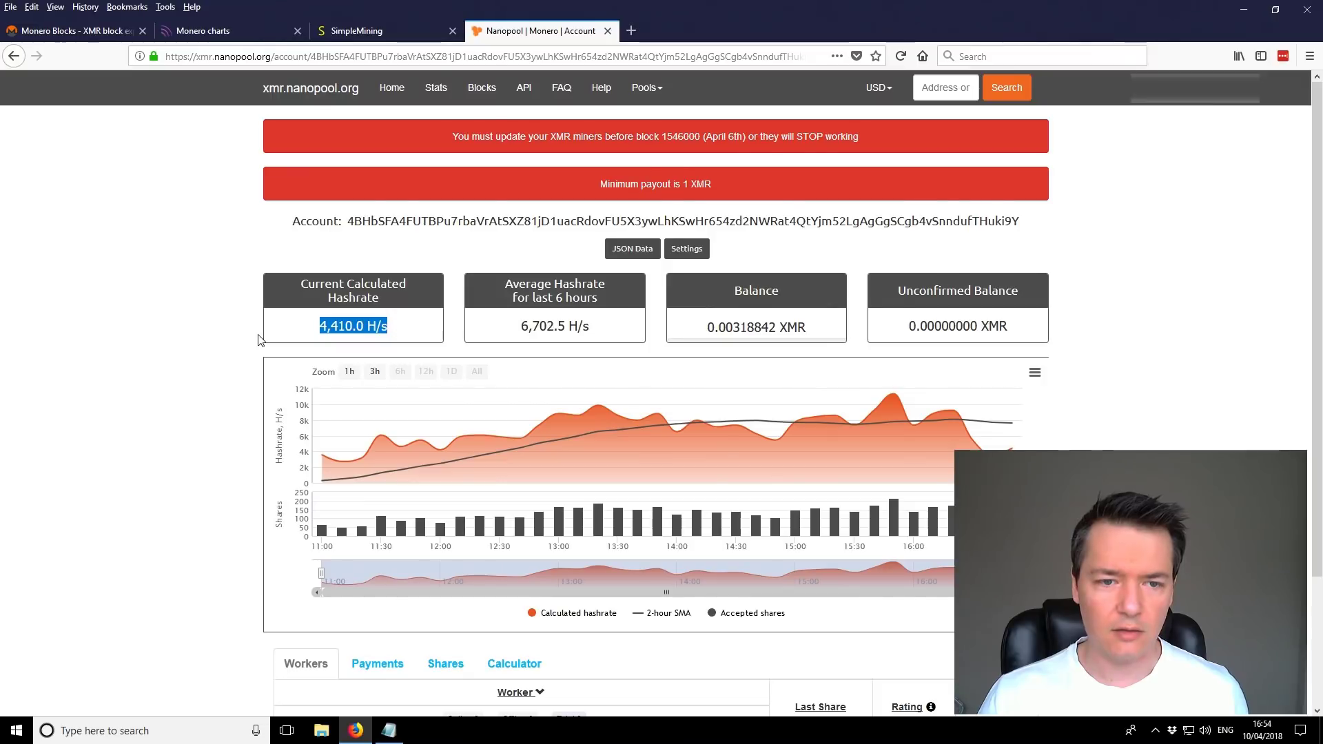
{"action": "scroll", "coordinate": [260, 339], "scroll_direction": "down", "scroll_amount": 2}
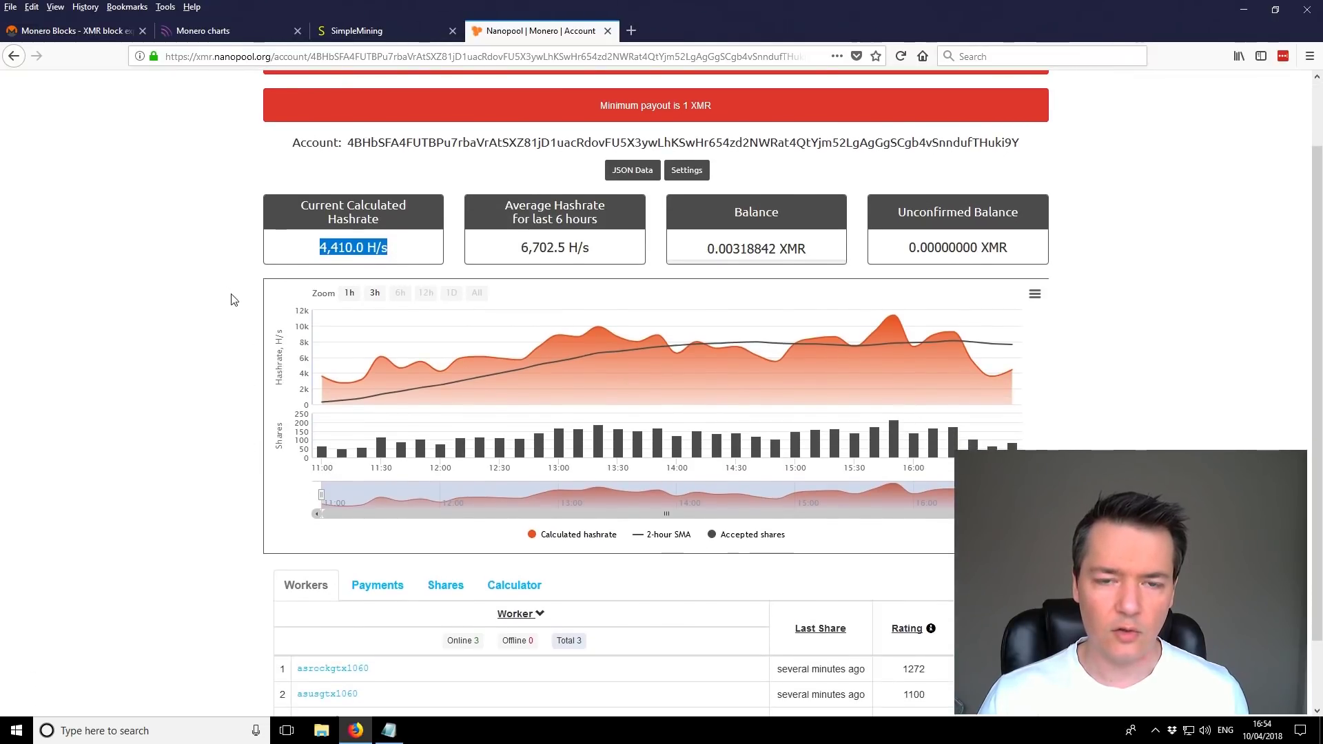
{"action": "mouse_move", "coordinate": [647, 343]}
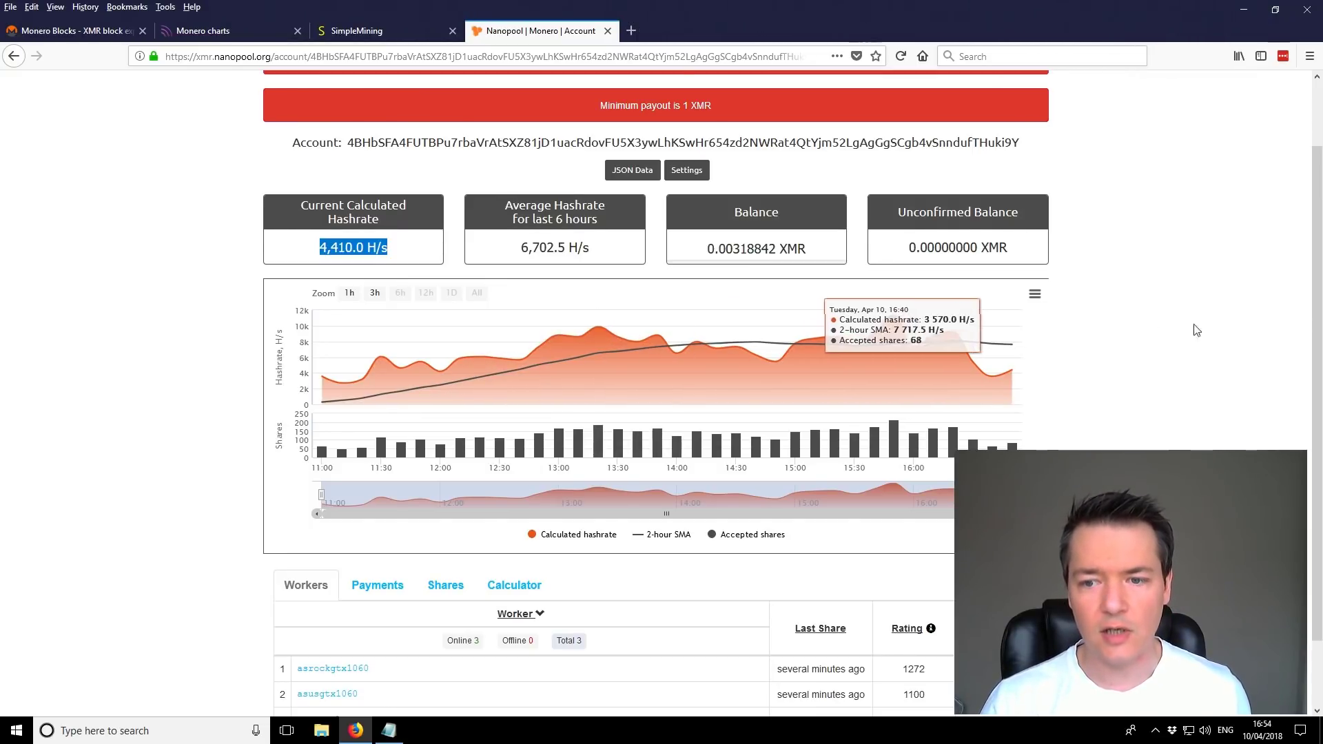
{"action": "scroll", "coordinate": [1149, 327], "scroll_direction": "down", "scroll_amount": 2}
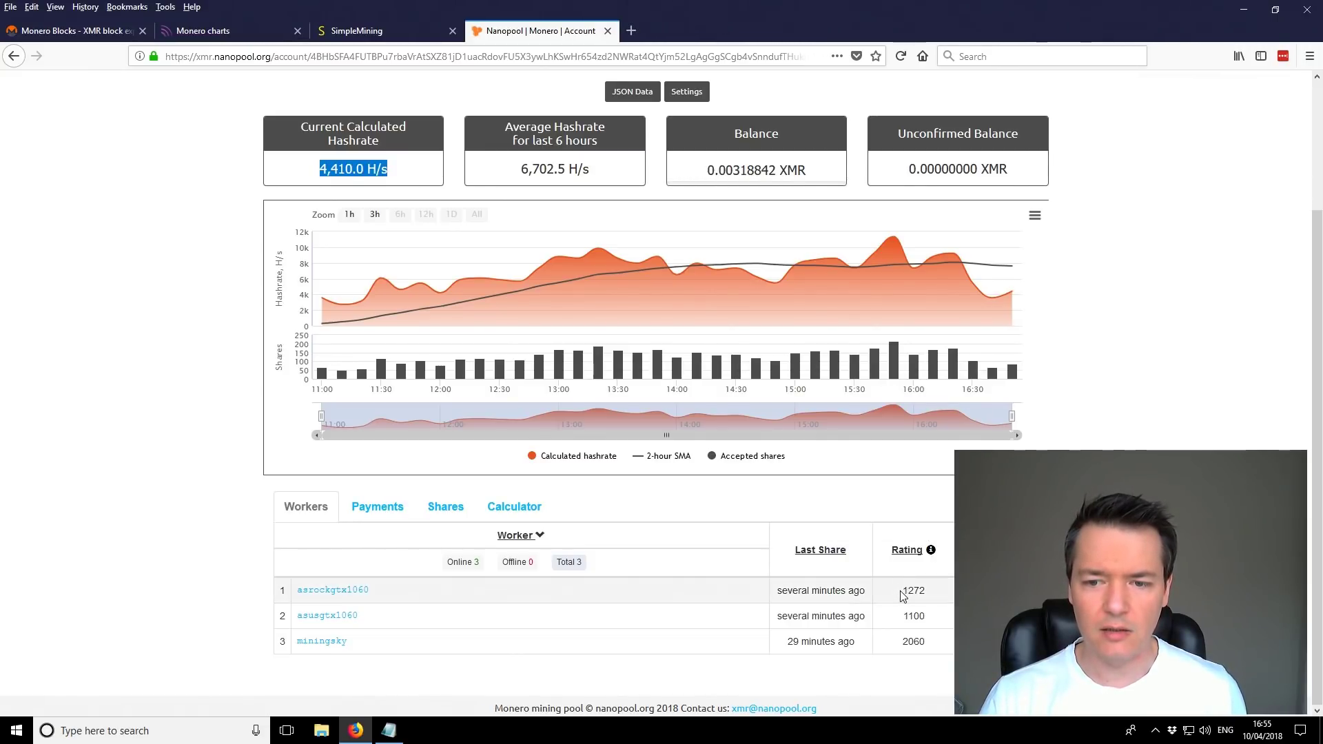
{"action": "left_click_drag", "start_coordinate": [902, 591], "coordinate": [936, 594]}
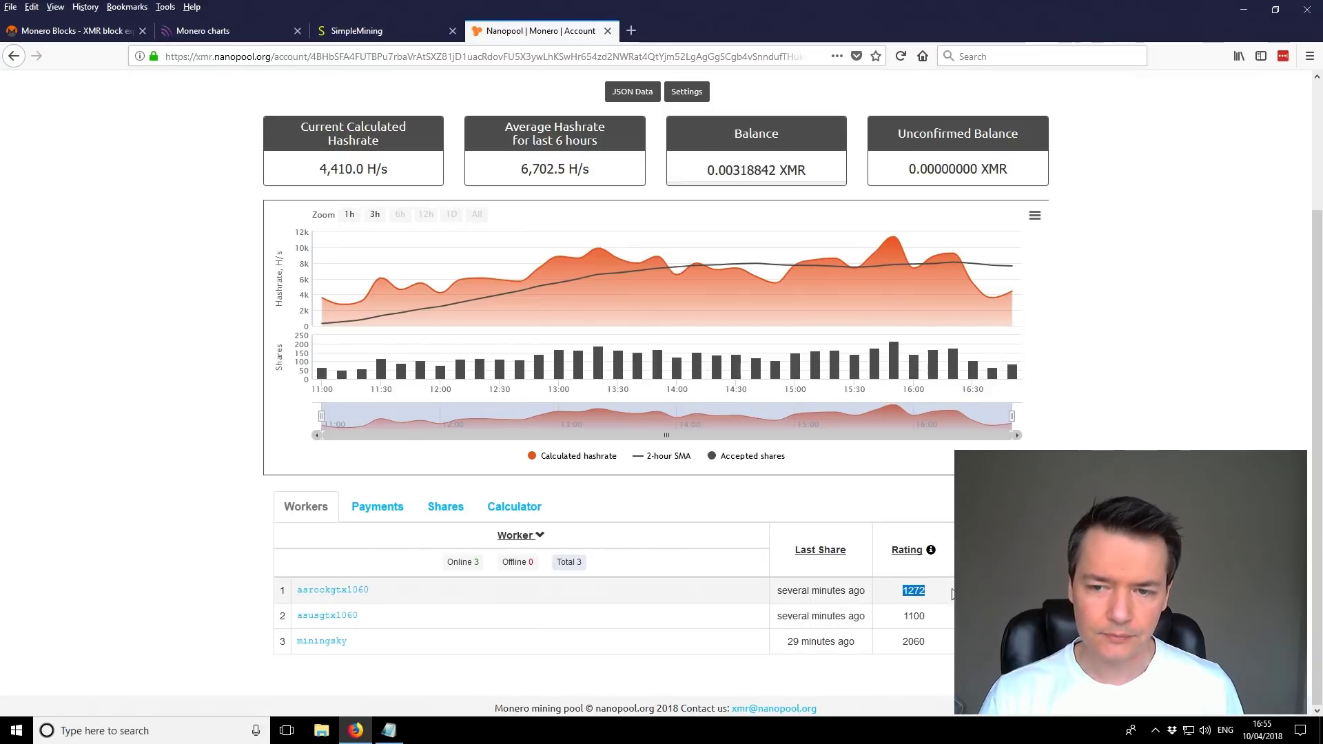
Show the earnings calculator: 0.04110 XMR per day, 0.28771 per week, 1.23304 per month
{"action": "left_click", "coordinate": [528, 509]}
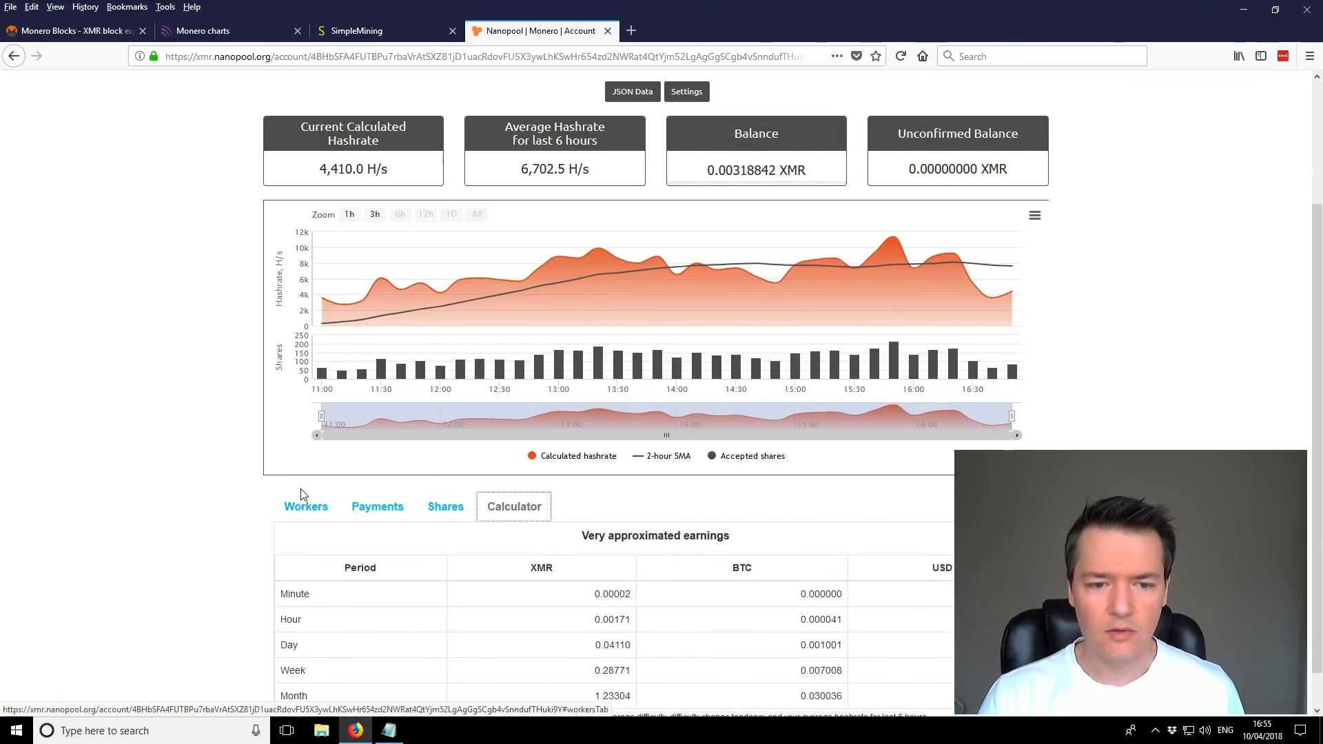
{"action": "scroll", "coordinate": [302, 496], "scroll_direction": "down", "scroll_amount": 1}
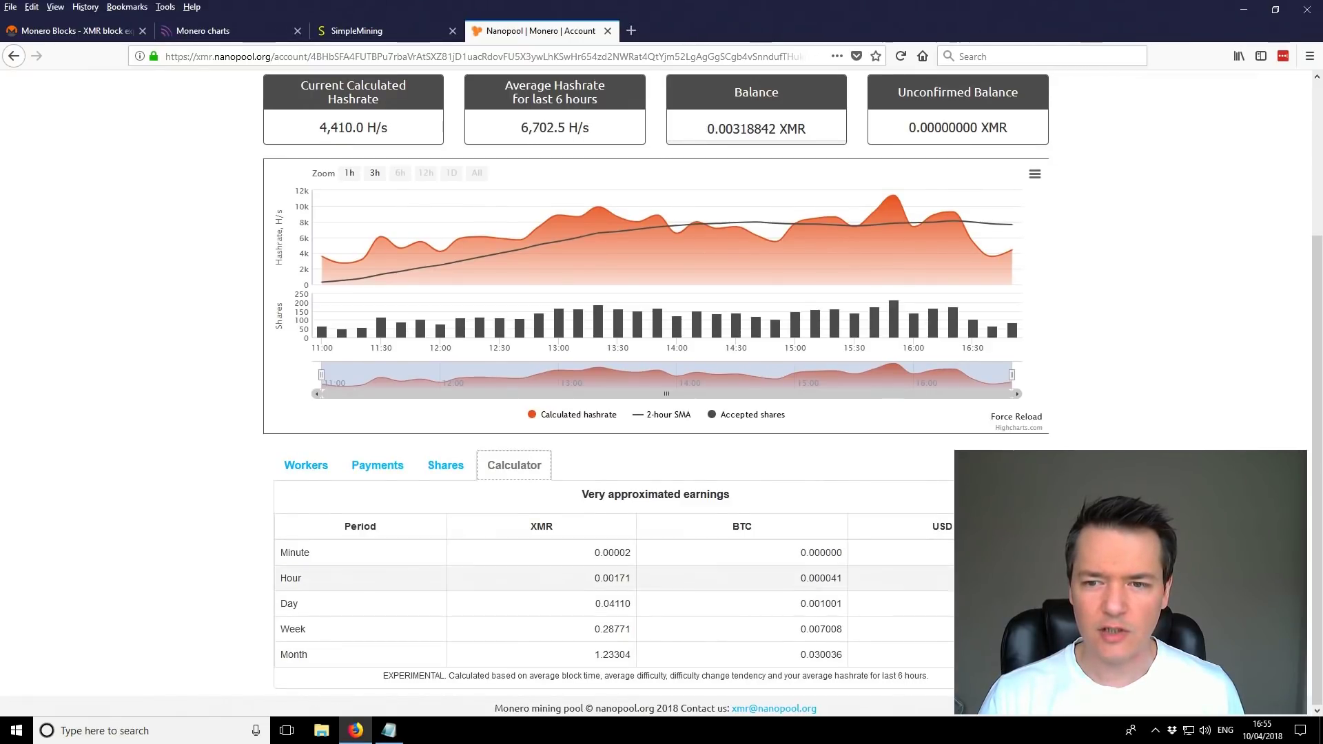
{"action": "mouse_move", "coordinate": [1008, 254]}
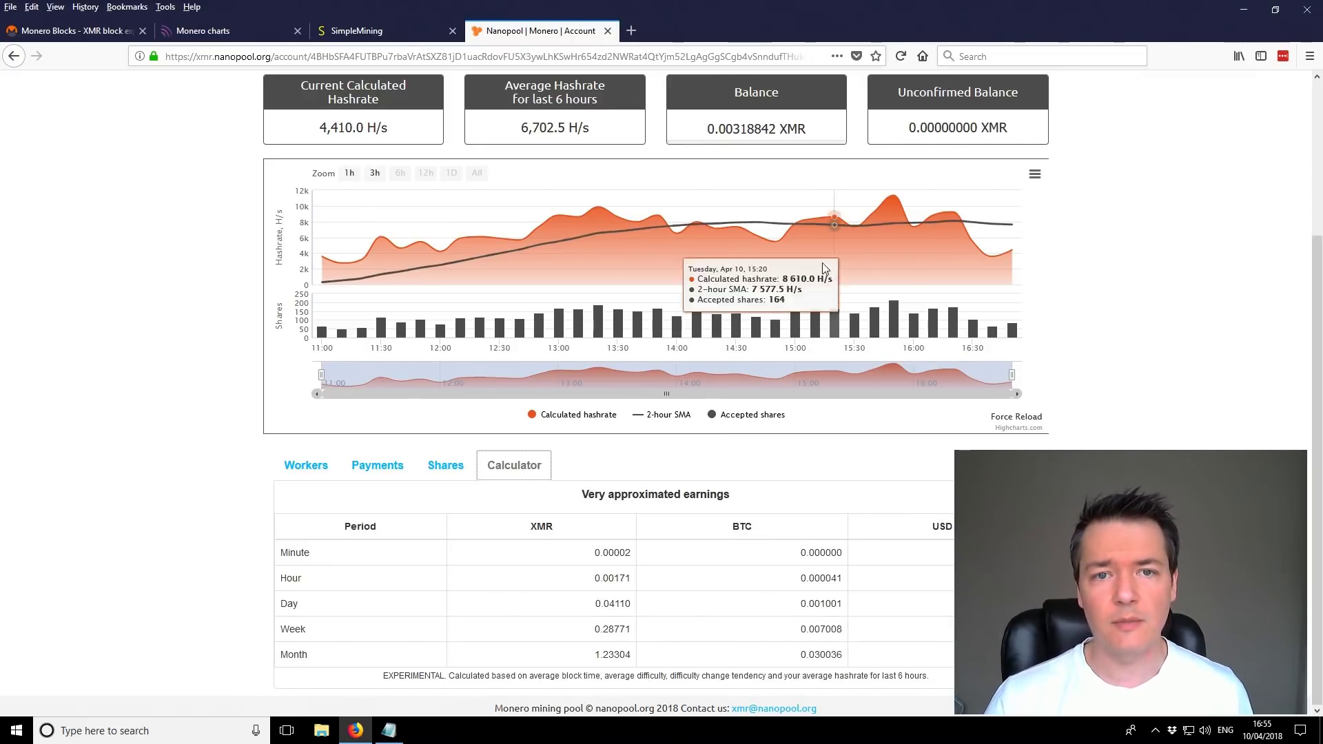
Highlight the 6,702.5 H/s six-hour average hashrate, then clear the highlight
{"action": "mouse_move", "coordinate": [519, 133]}
{"action": "left_click_drag", "start_coordinate": [519, 133], "coordinate": [599, 131]}
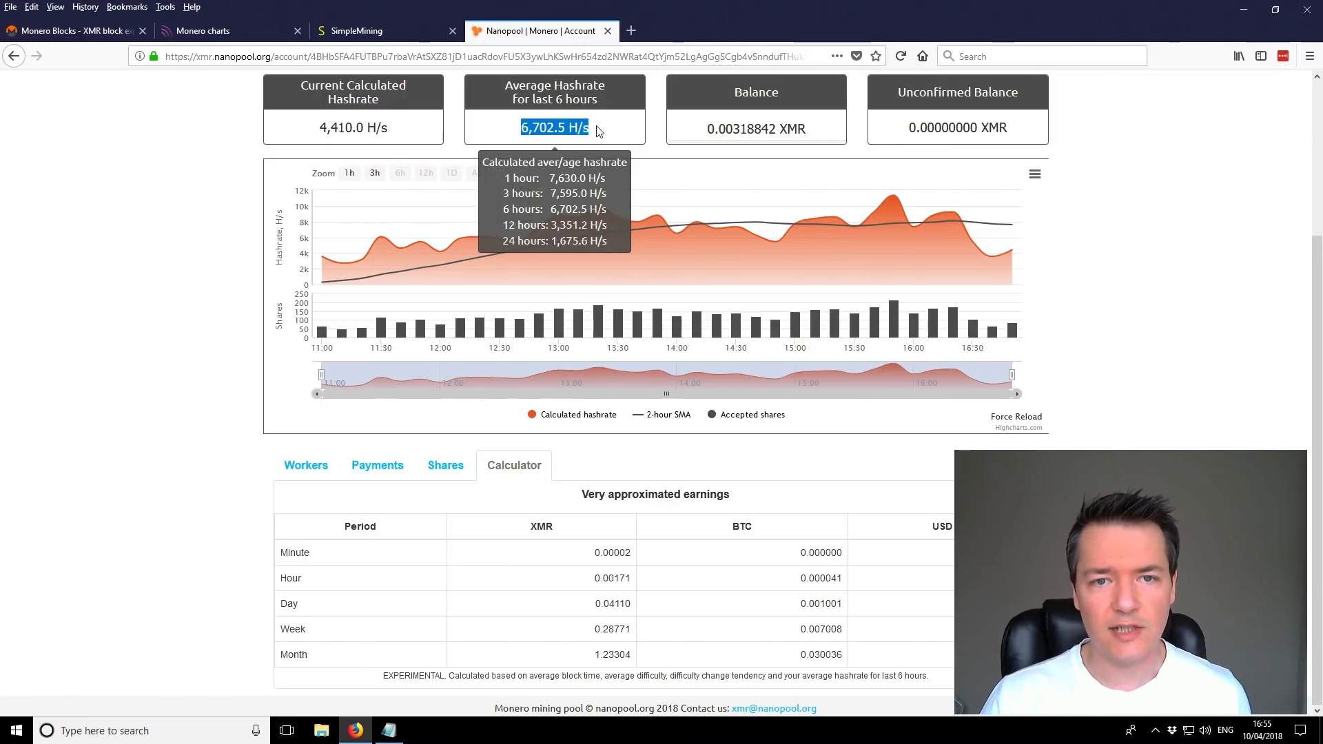
{"action": "left_click", "coordinate": [524, 123]}
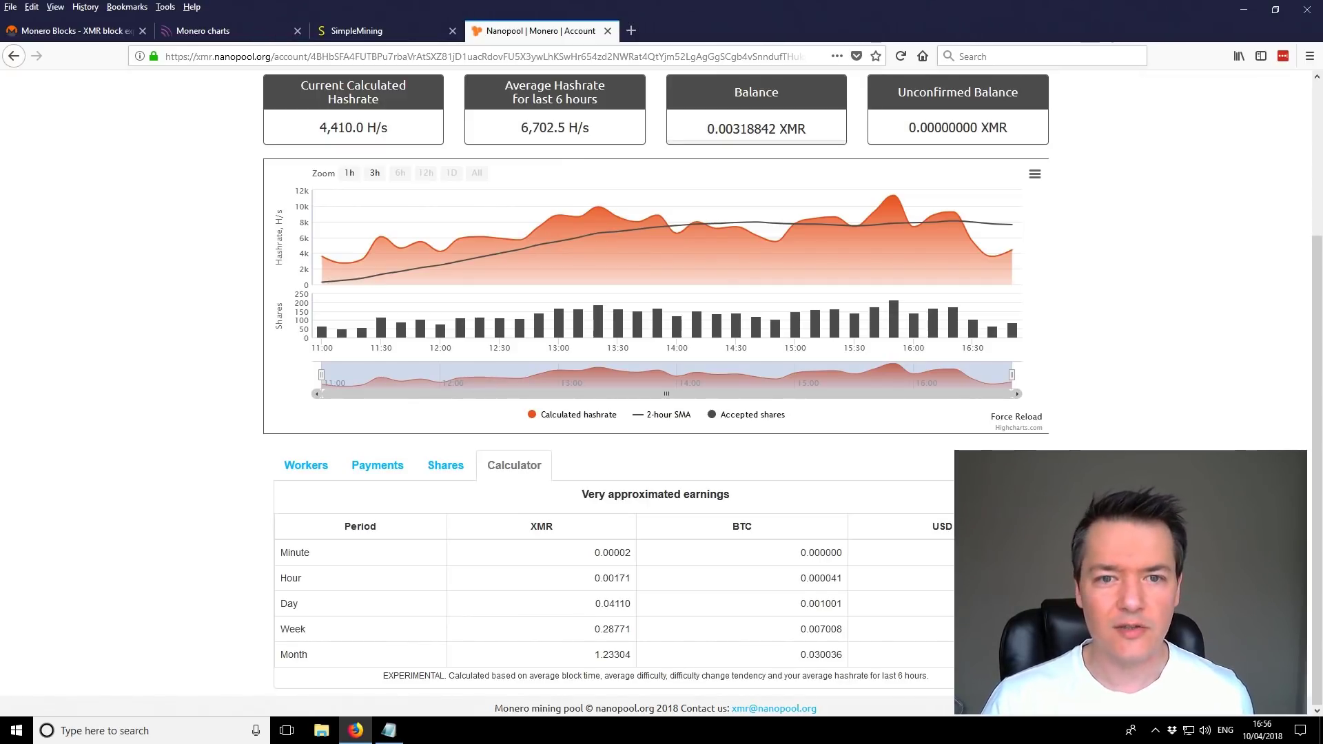
{"action": "scroll", "coordinate": [655, 386], "scroll_direction": "up", "scroll_amount": 3}
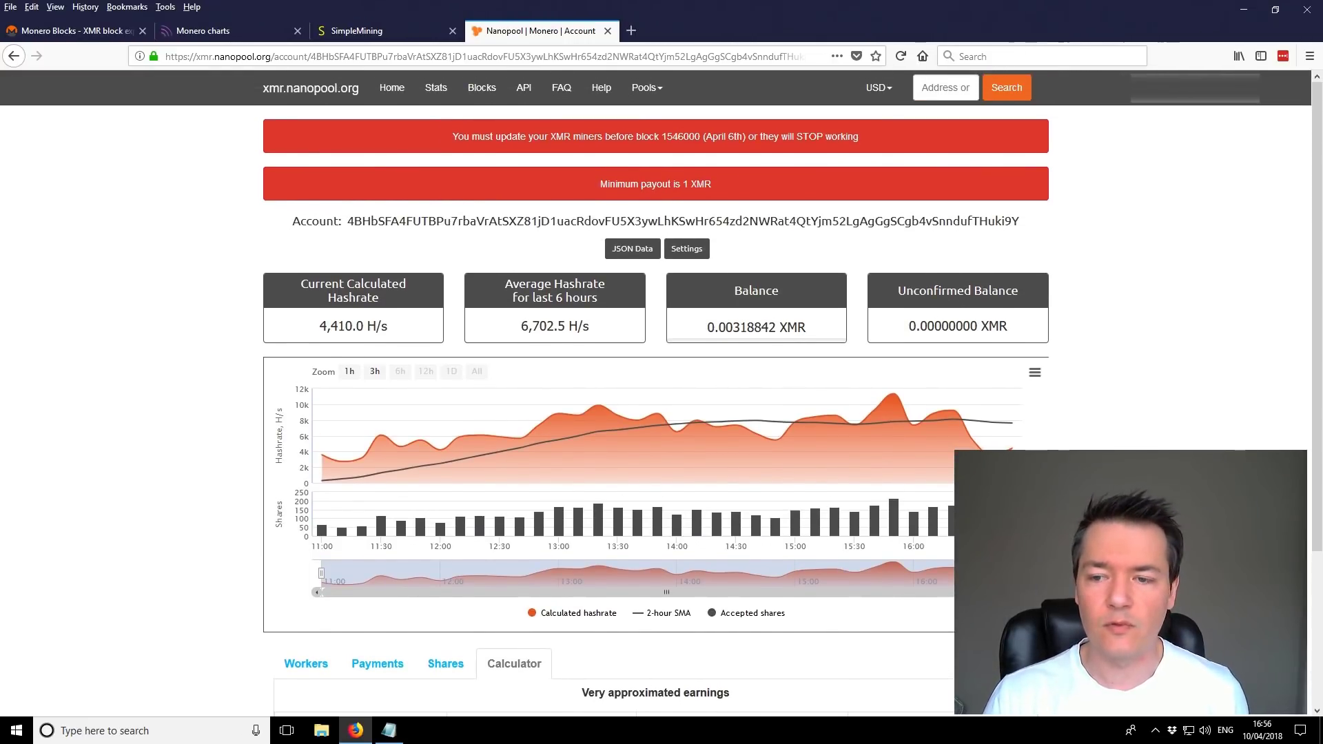
{"action": "scroll", "coordinate": [655, 386], "scroll_direction": "down", "scroll_amount": 1}
{"action": "scroll", "coordinate": [655, 386], "scroll_direction": "down", "scroll_amount": 3}
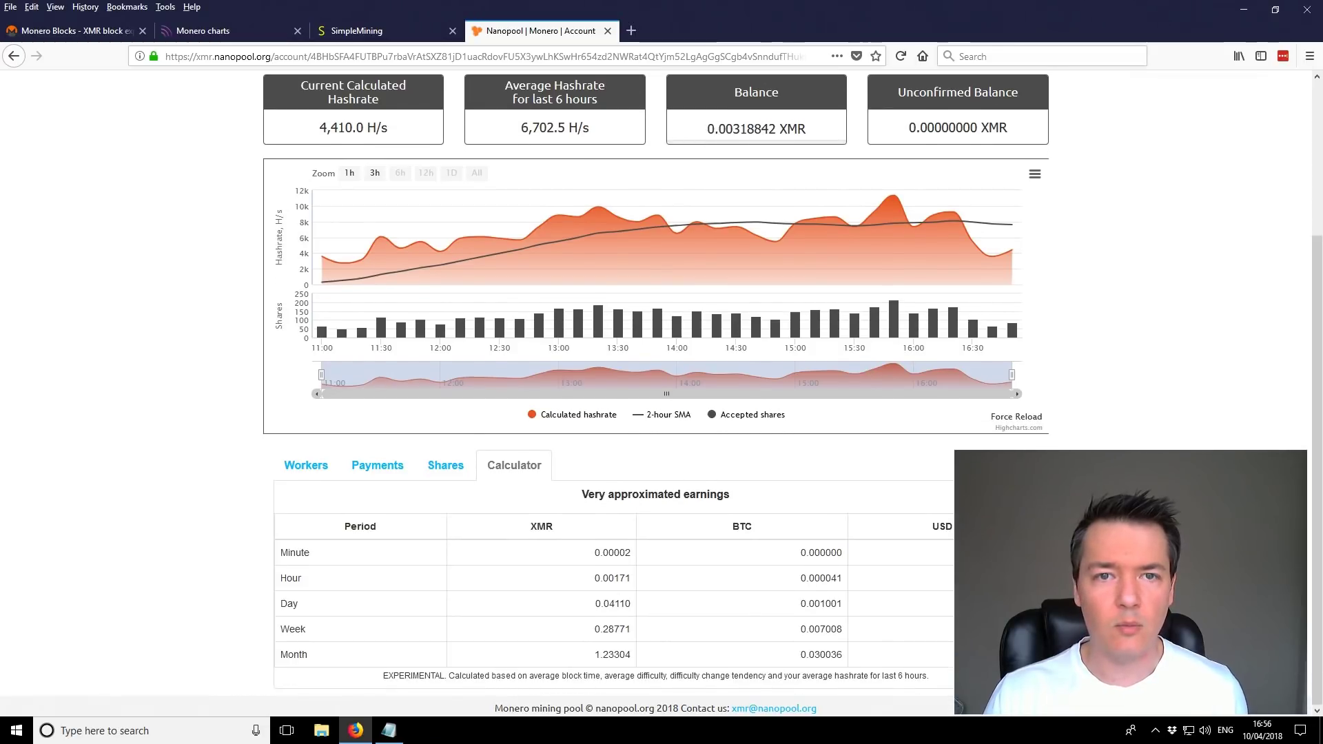
Return to the SimpleMining RigList showing MiningSky online in the XMR-DEMO group
{"action": "left_click", "coordinate": [417, 31]}
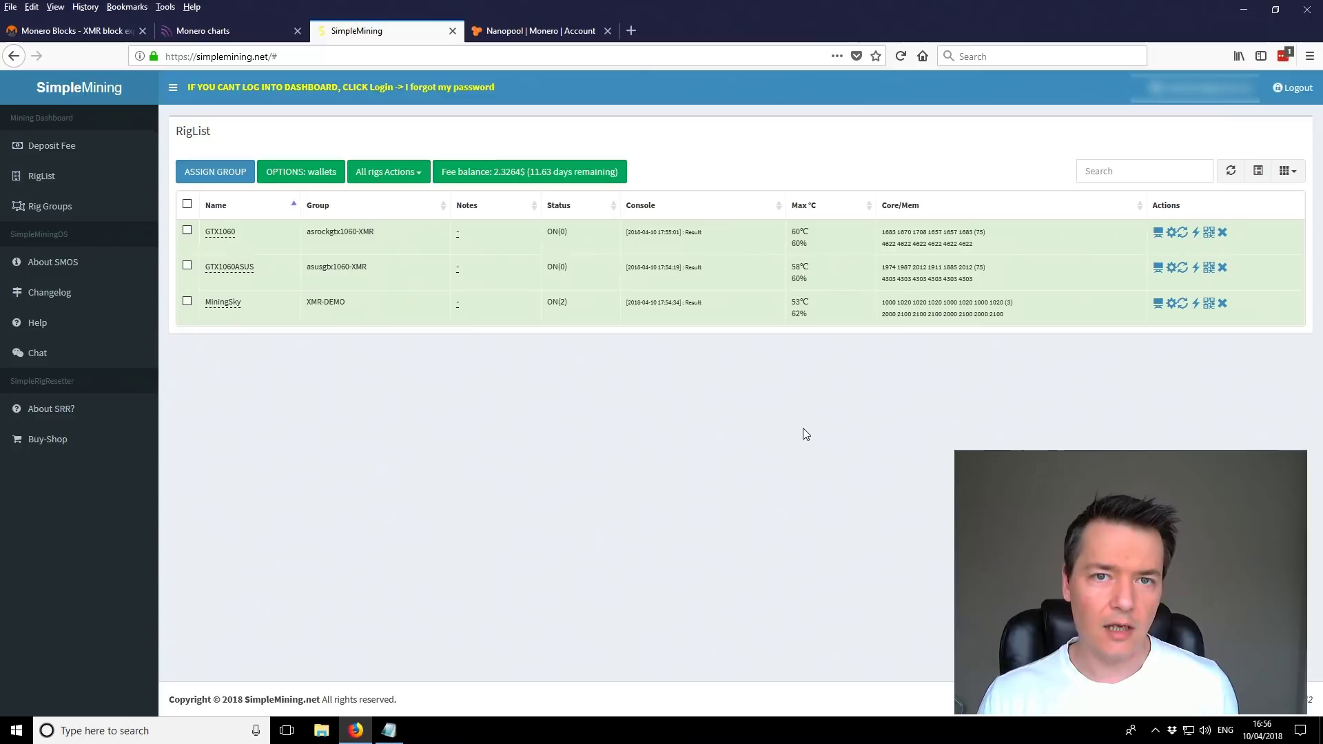